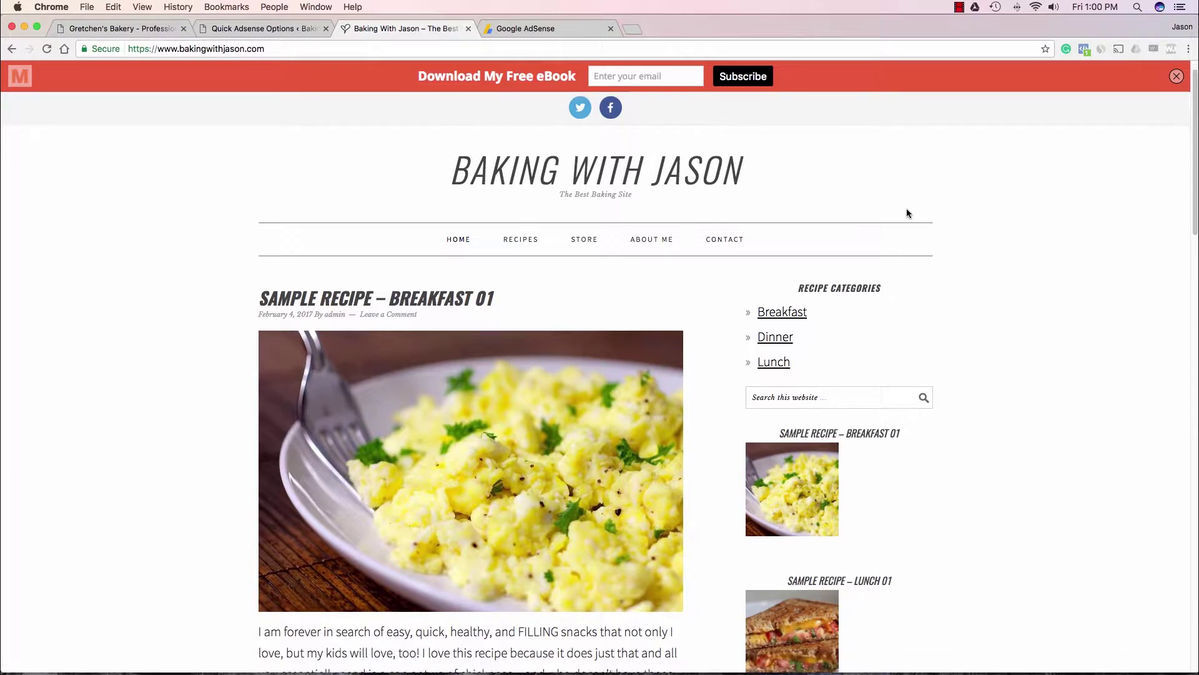
Step: Open the Sample Recipe – Breakfast 01 post from the home page and examine where its ads are placed
{"action": "scroll", "coordinate": [928, 210], "scroll_direction": "down", "scroll_amount": 1}
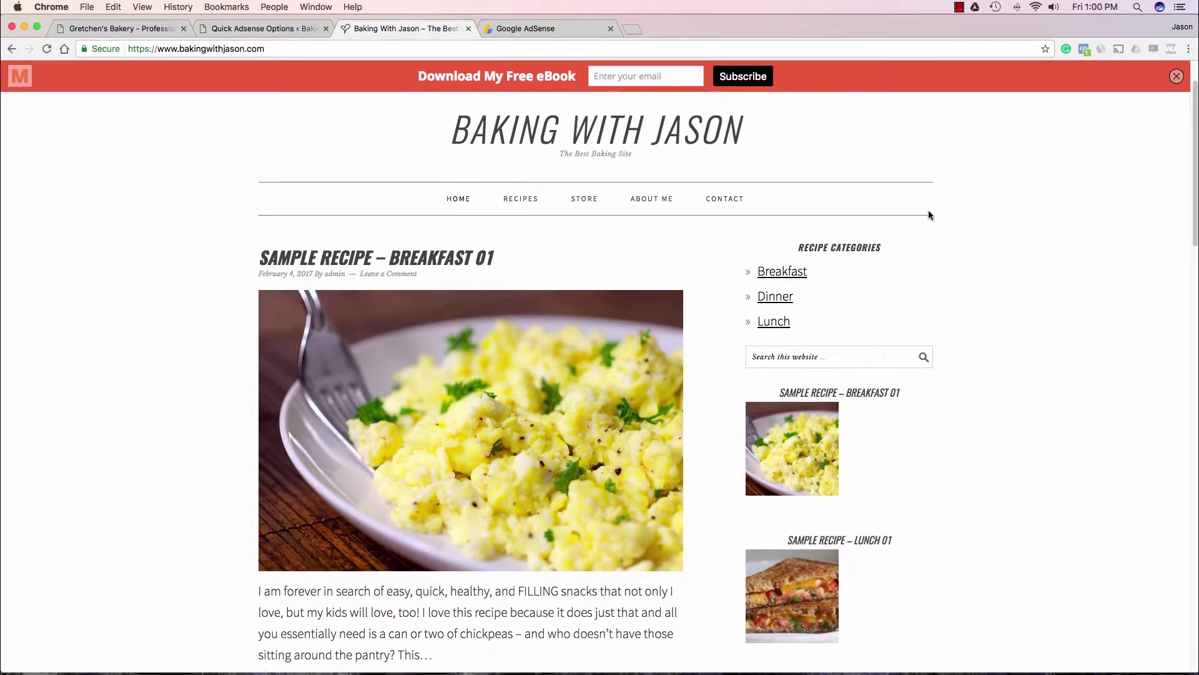
{"action": "left_click", "coordinate": [470, 255]}
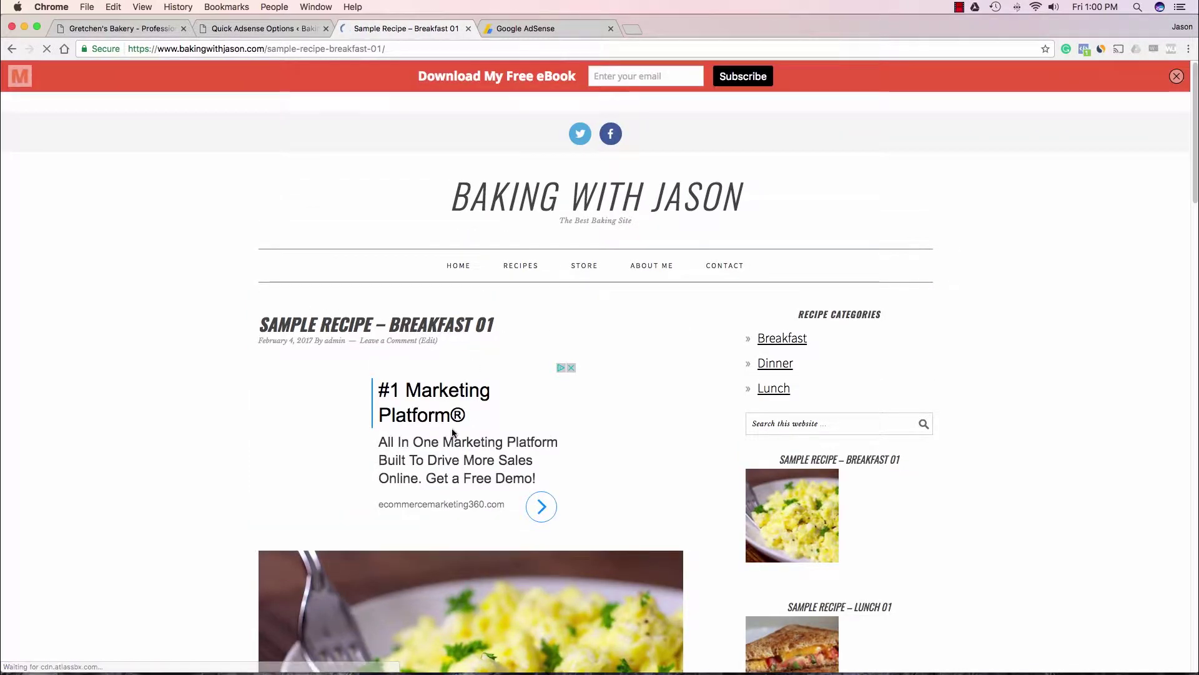
{"action": "scroll", "coordinate": [446, 400], "scroll_direction": "down", "scroll_amount": 2}
{"action": "scroll", "coordinate": [457, 318], "scroll_direction": "down", "scroll_amount": 10}
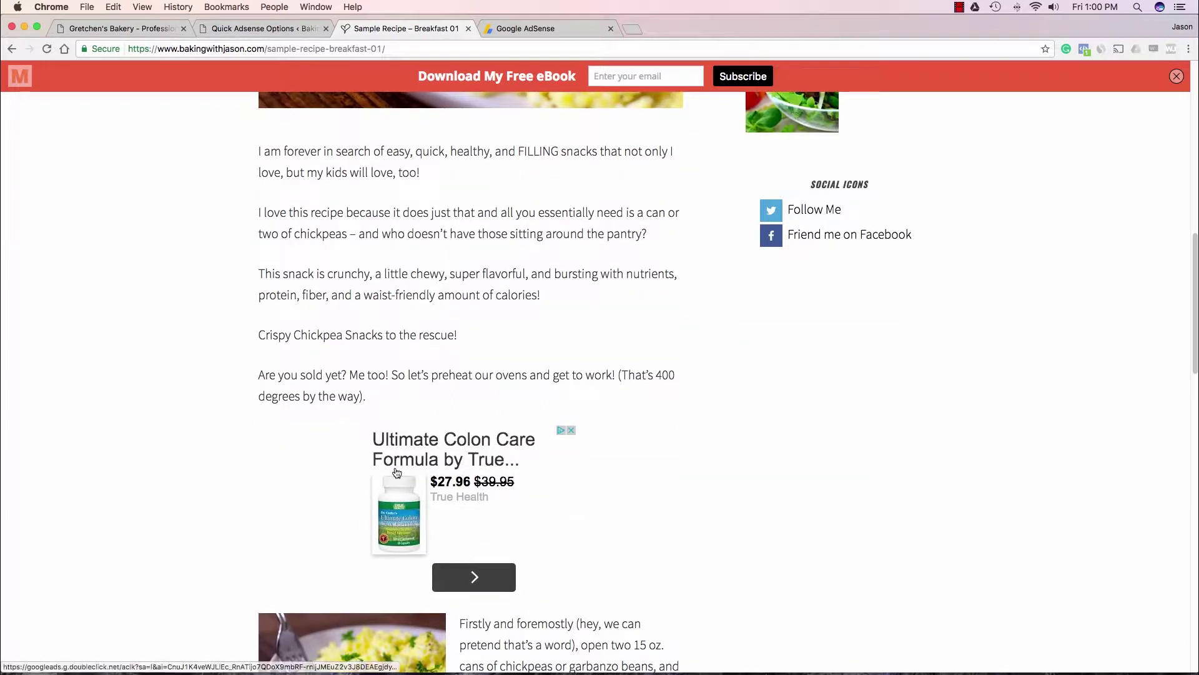
{"action": "scroll", "coordinate": [534, 420], "scroll_direction": "down", "scroll_amount": 8}
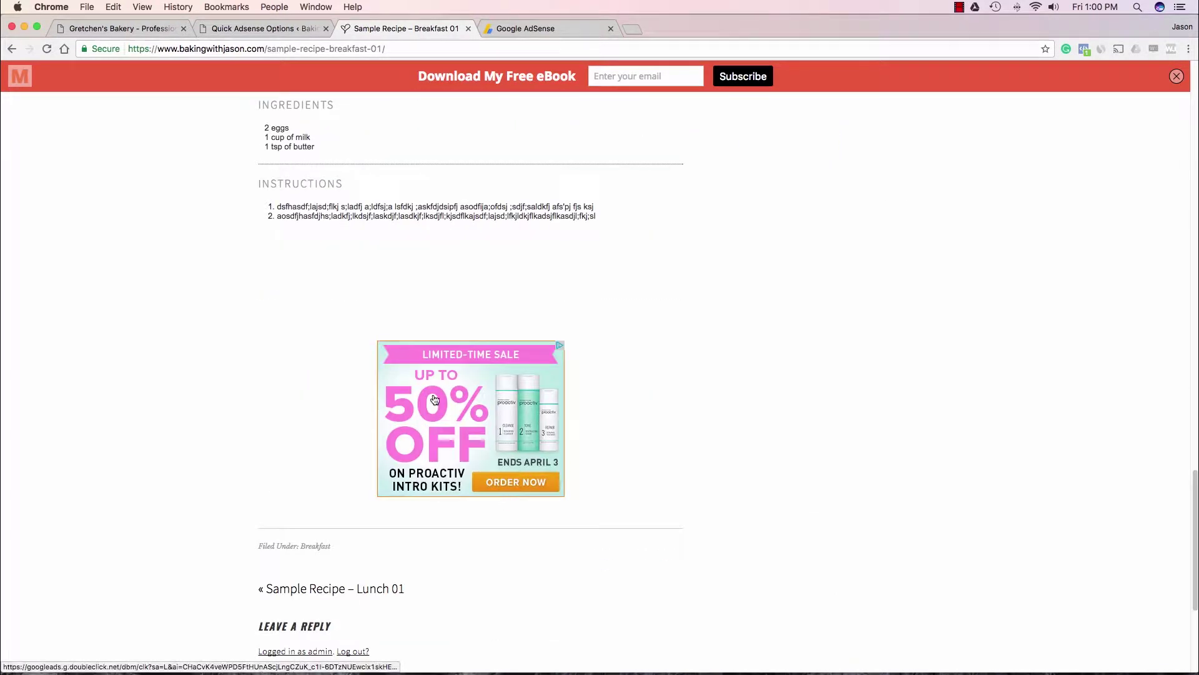
{"action": "scroll", "coordinate": [498, 451], "scroll_direction": "up", "scroll_amount": 10}
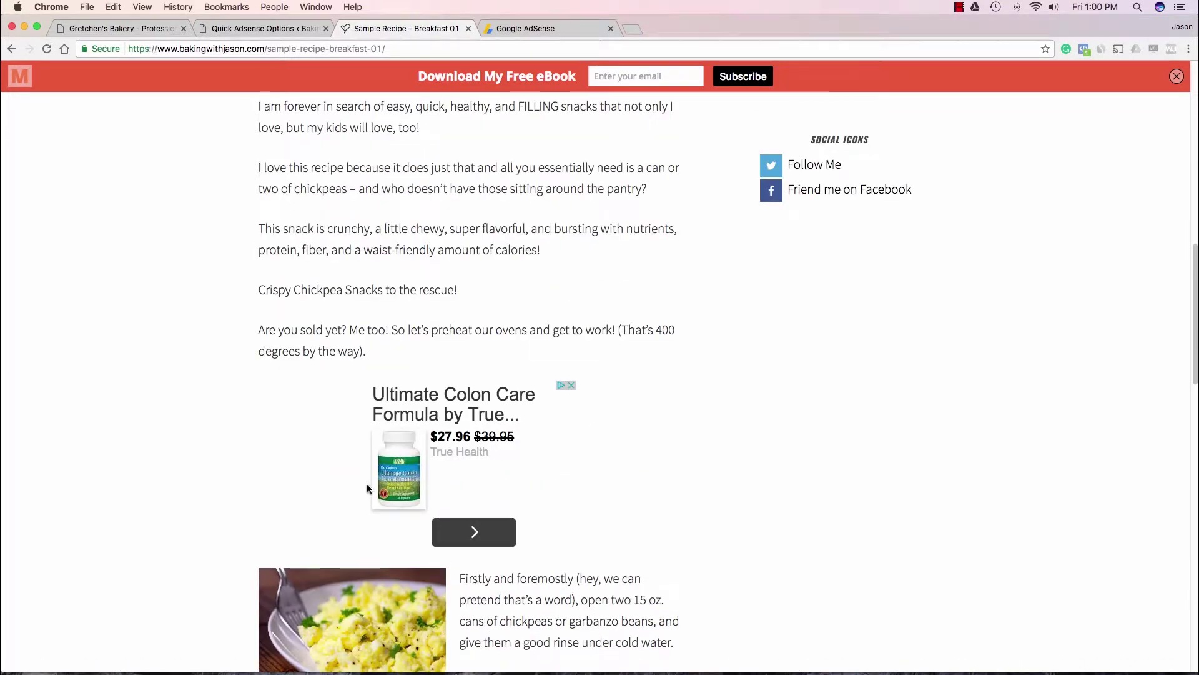
{"action": "scroll", "coordinate": [469, 411], "scroll_direction": "up", "scroll_amount": 10}
{"action": "scroll", "coordinate": [467, 410], "scroll_direction": "up", "scroll_amount": 1}
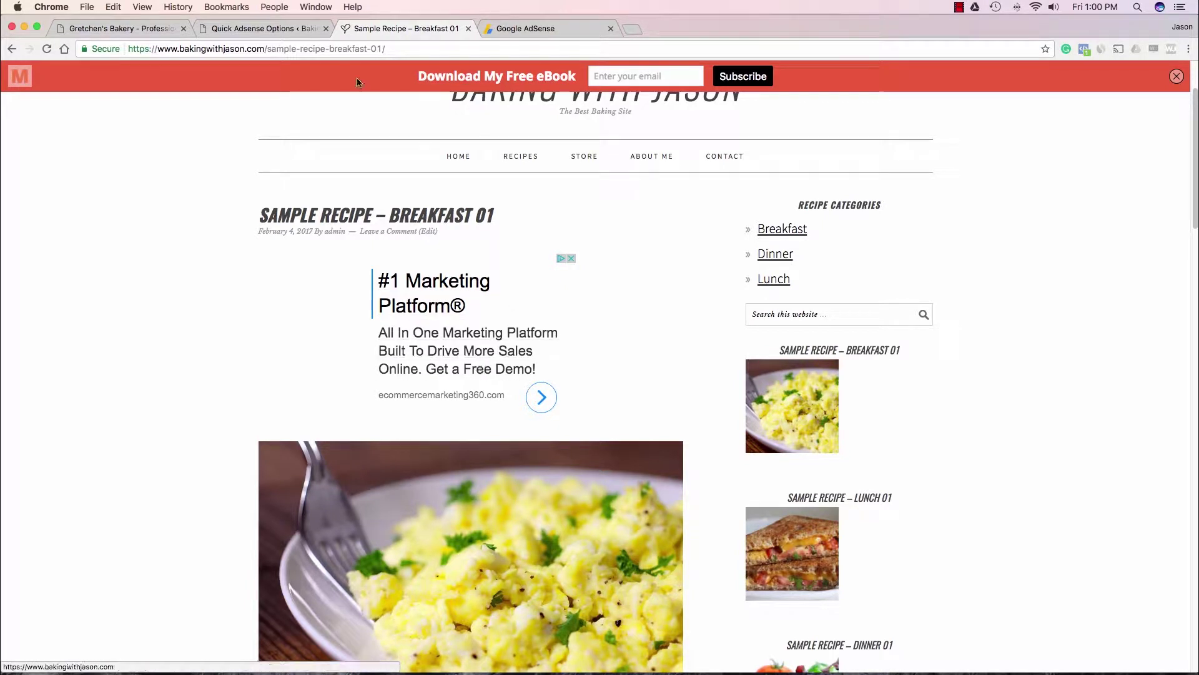
Step: In the Quick Adsense settings, enable the position right after the <!--more--> tag and assign Ads1 to it
{"action": "left_click", "coordinate": [286, 30]}
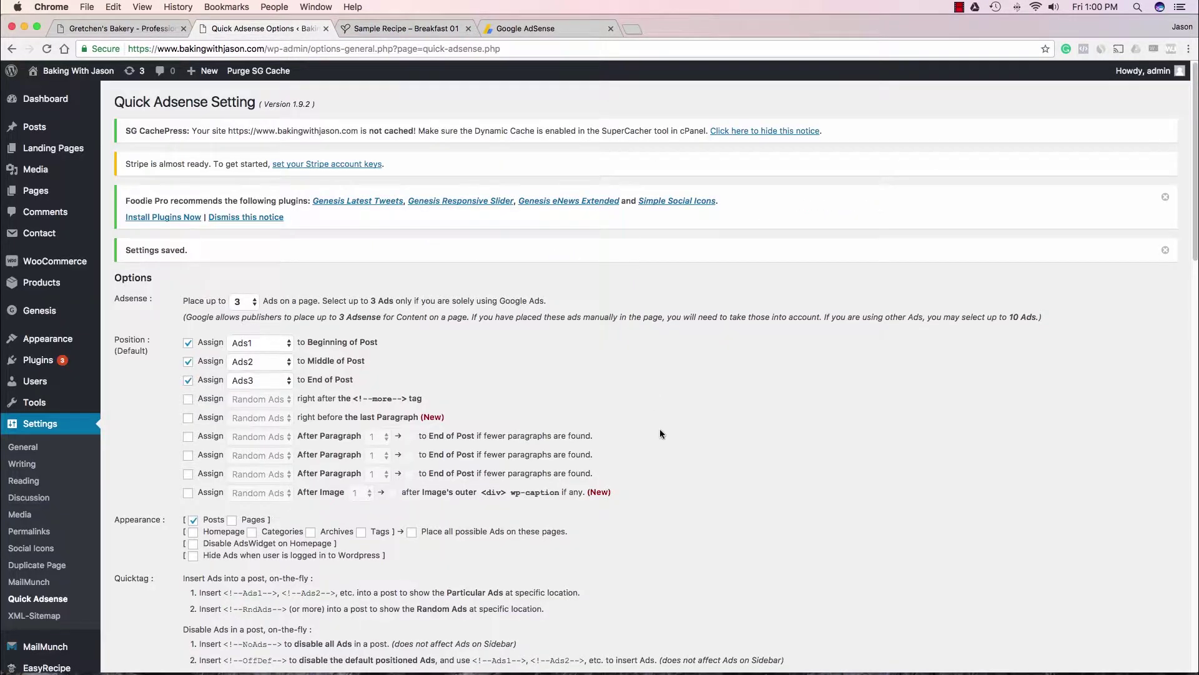
{"action": "scroll", "coordinate": [661, 433], "scroll_direction": "down", "scroll_amount": 1}
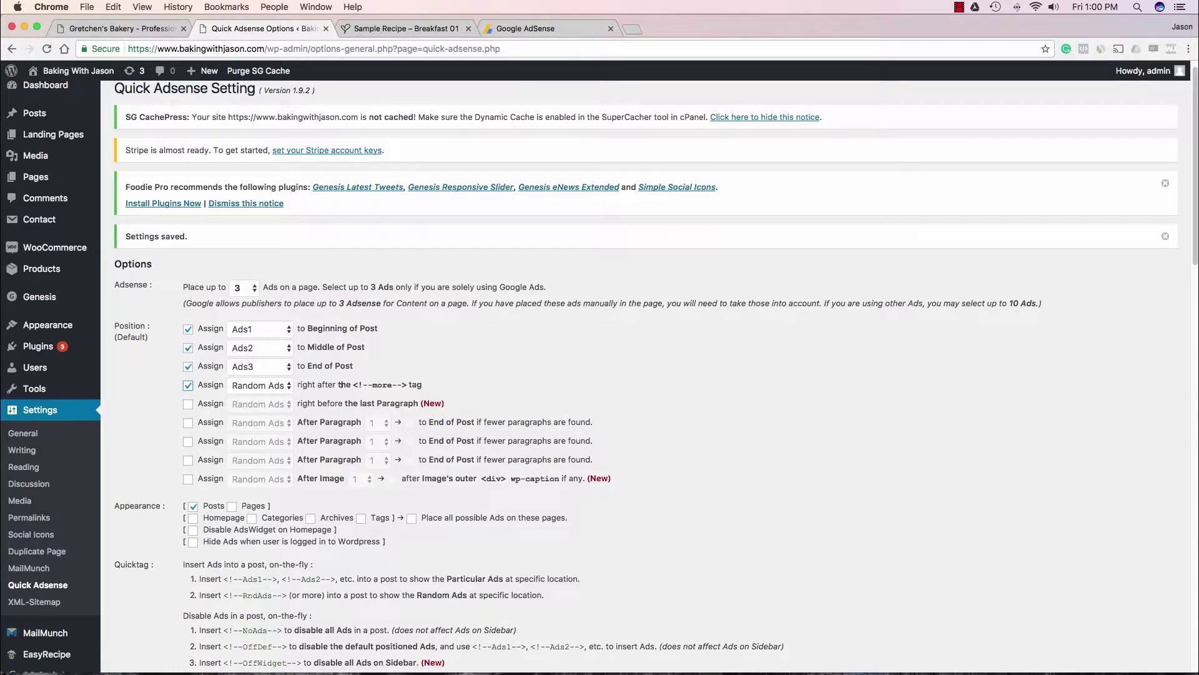
{"action": "left_click_drag", "start_coordinate": [355, 384], "coordinate": [395, 382]}
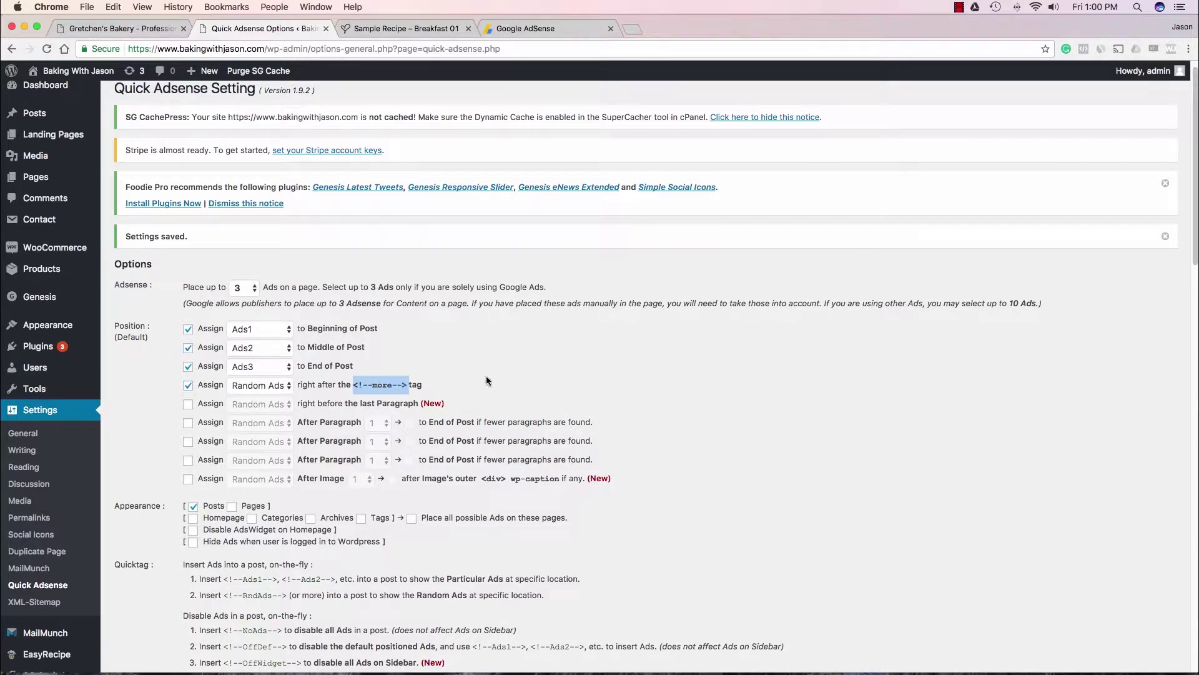
{"action": "left_click", "coordinate": [269, 388]}
{"action": "left_click", "coordinate": [267, 395]}
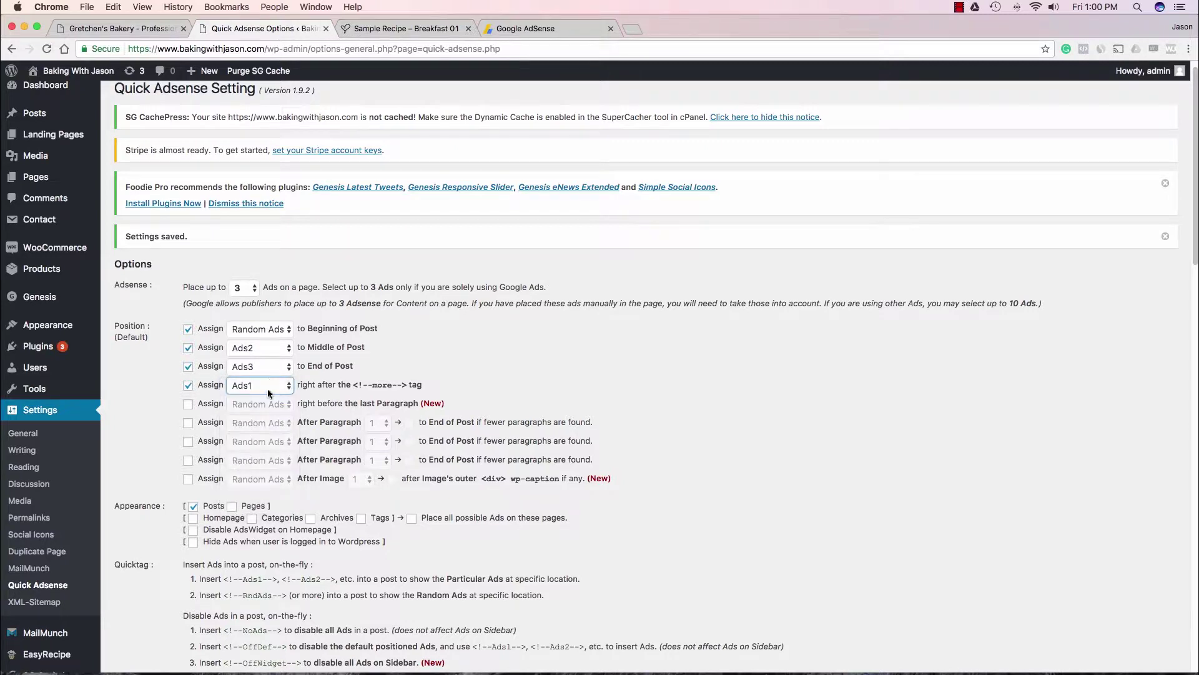
Step: Disable the Beginning of Post ad position and save the Quick Adsense settings
{"action": "scroll", "coordinate": [560, 497], "scroll_direction": "down", "scroll_amount": 20}
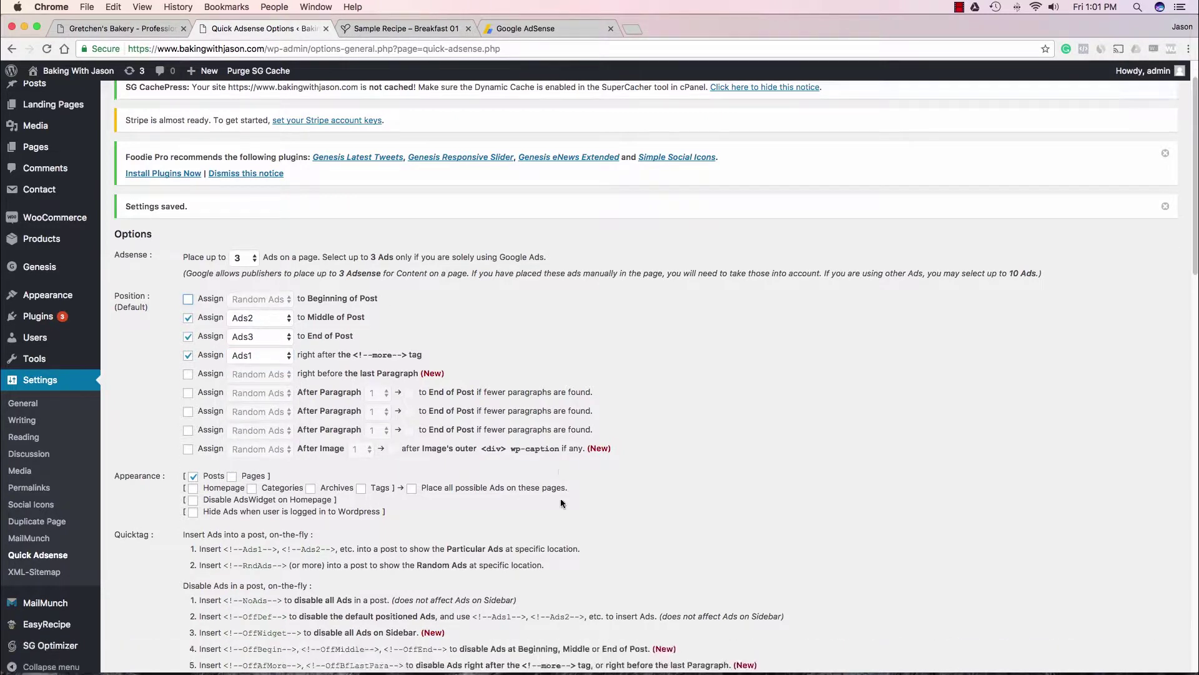
{"action": "scroll", "coordinate": [272, 579], "scroll_direction": "down", "scroll_amount": 5}
{"action": "left_click", "coordinate": [143, 610]}
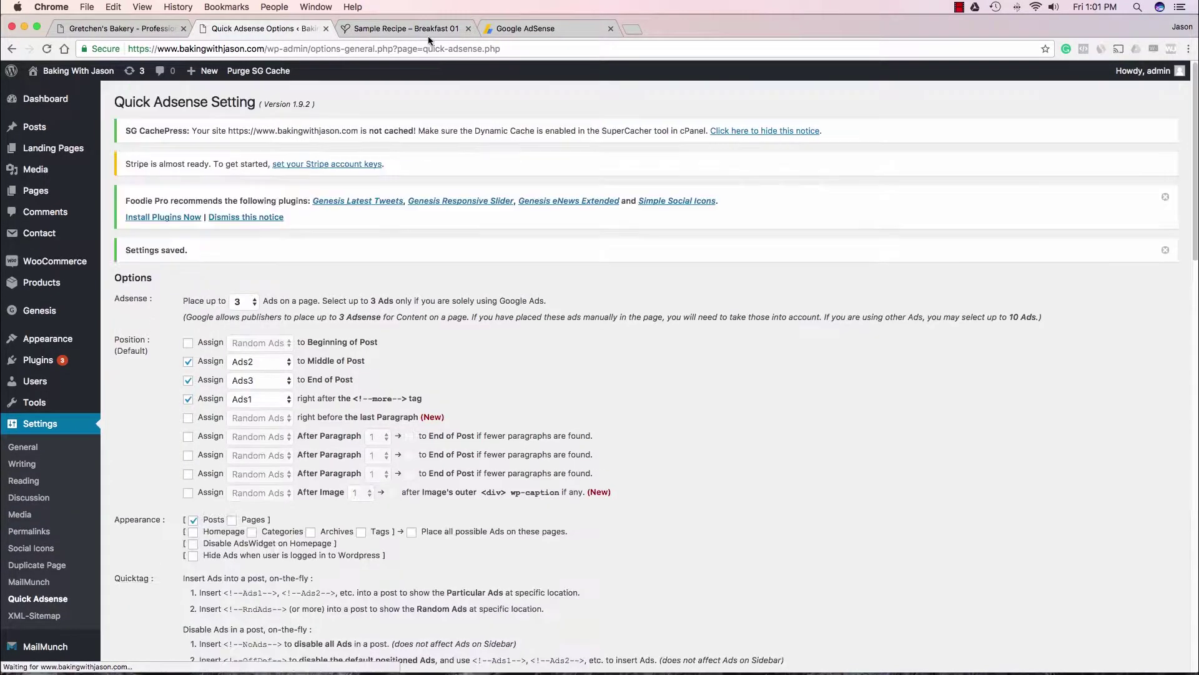
Step: Reload the Sample Recipe – Breakfast 01 post and check the ad placement from its title to the lower content
{"action": "left_click", "coordinate": [426, 32]}
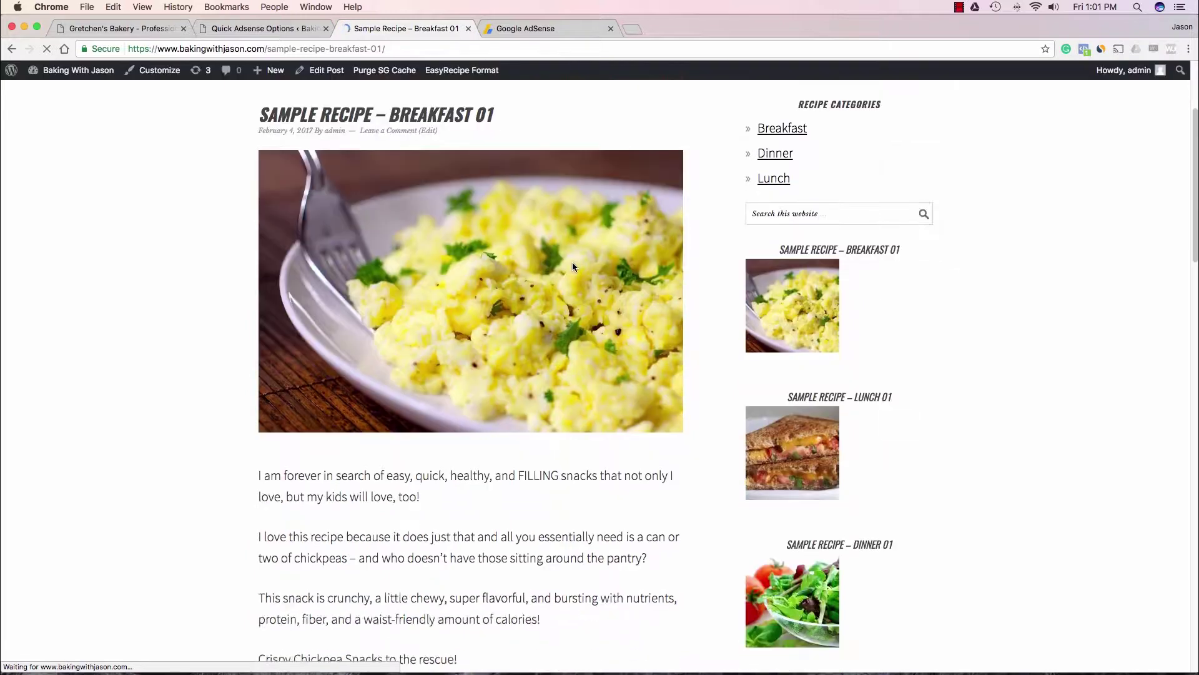
{"action": "scroll", "coordinate": [572, 261], "scroll_direction": "down", "scroll_amount": 5}
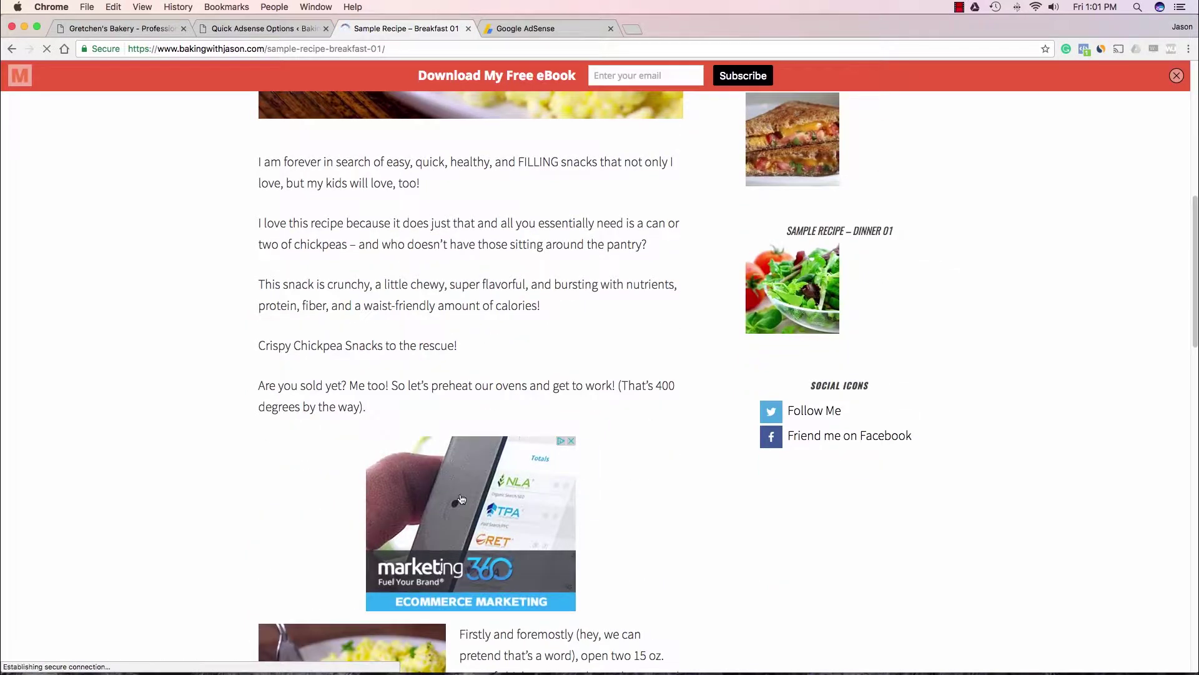
{"action": "scroll", "coordinate": [461, 498], "scroll_direction": "up", "scroll_amount": 10}
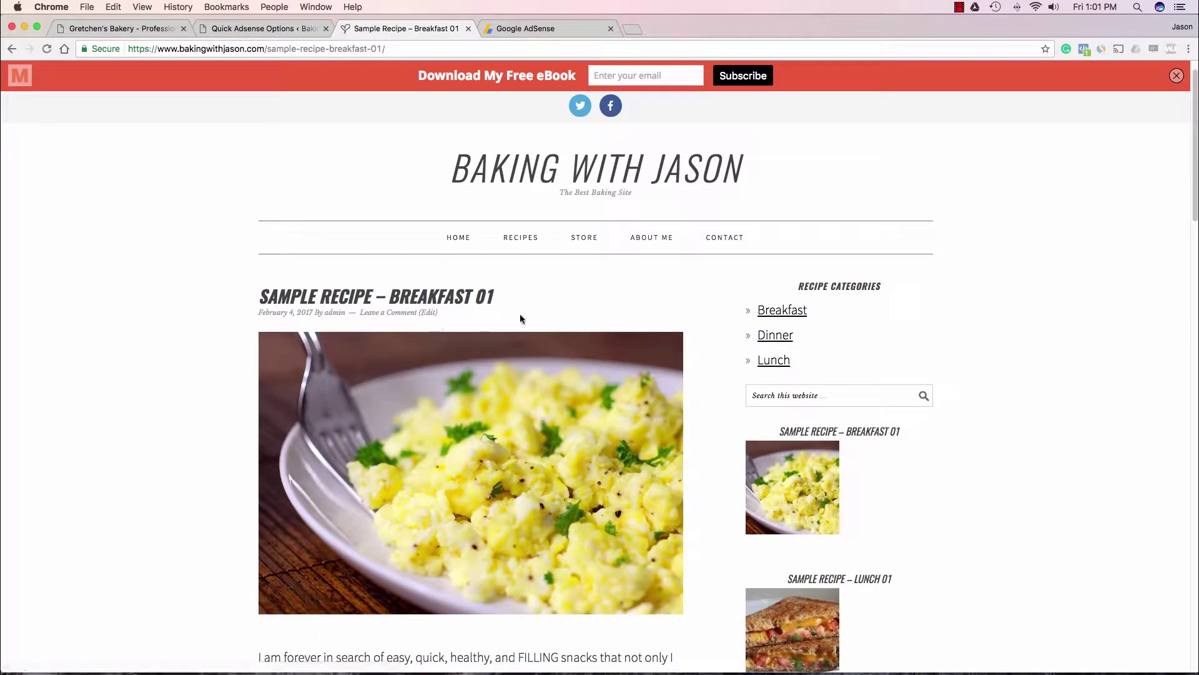
{"action": "scroll", "coordinate": [516, 351], "scroll_direction": "down", "scroll_amount": 9}
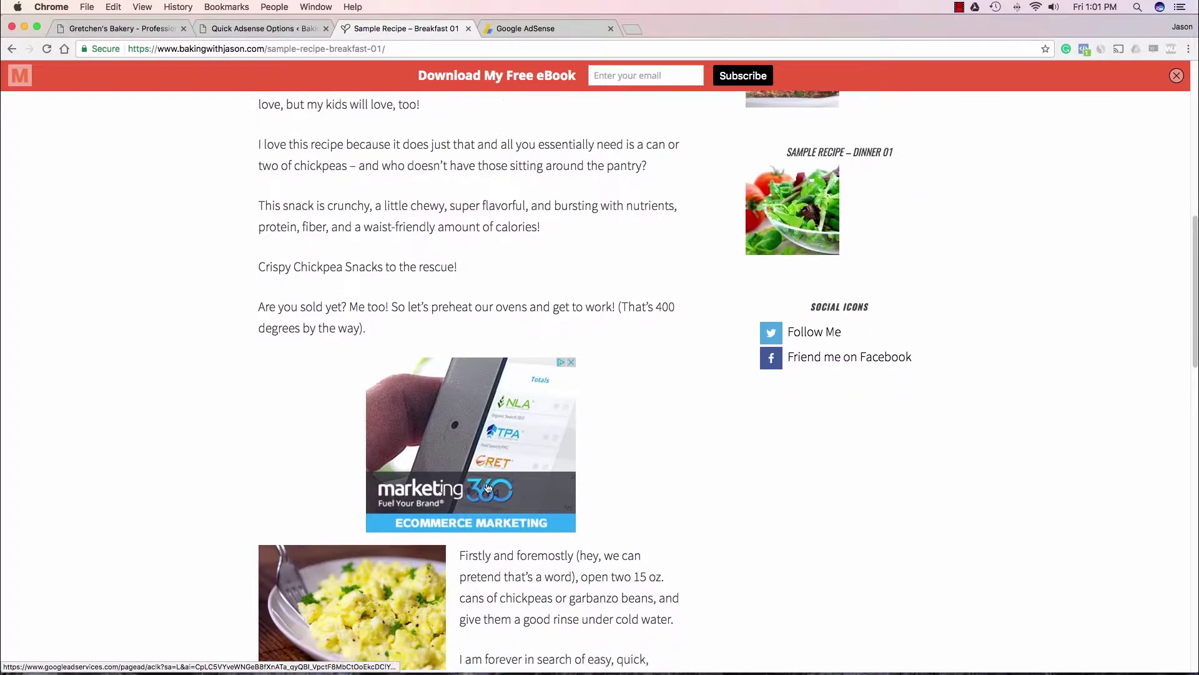
{"action": "scroll", "coordinate": [488, 488], "scroll_direction": "down", "scroll_amount": 6}
{"action": "scroll", "coordinate": [487, 488], "scroll_direction": "up", "scroll_amount": 6}
{"action": "scroll", "coordinate": [487, 488], "scroll_direction": "up", "scroll_amount": 10}
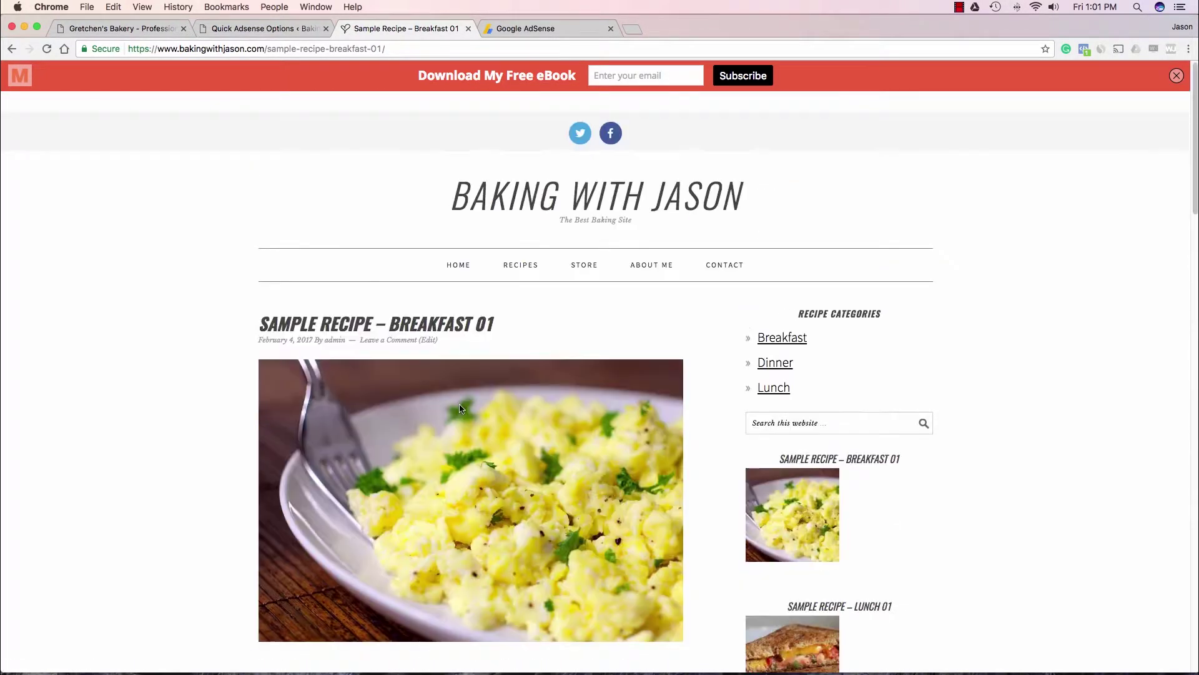
{"action": "scroll", "coordinate": [461, 408], "scroll_direction": "down", "scroll_amount": 14}
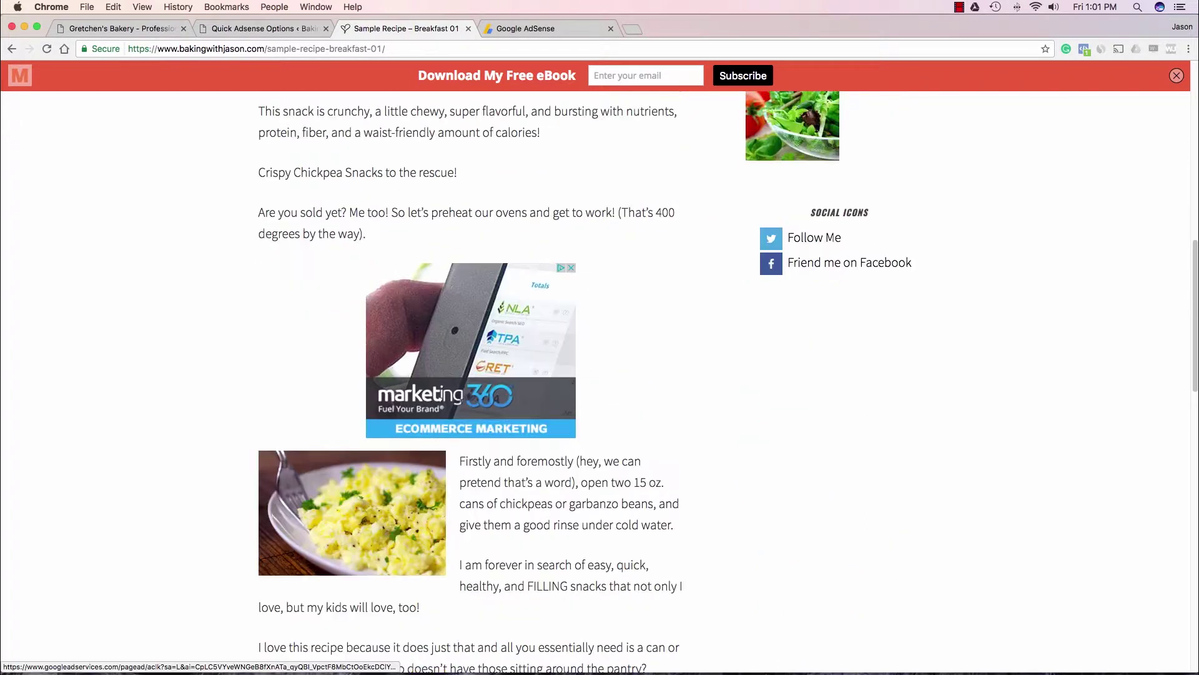
{"action": "scroll", "coordinate": [461, 408], "scroll_direction": "down", "scroll_amount": 5}
{"action": "scroll", "coordinate": [421, 446], "scroll_direction": "down", "scroll_amount": 7}
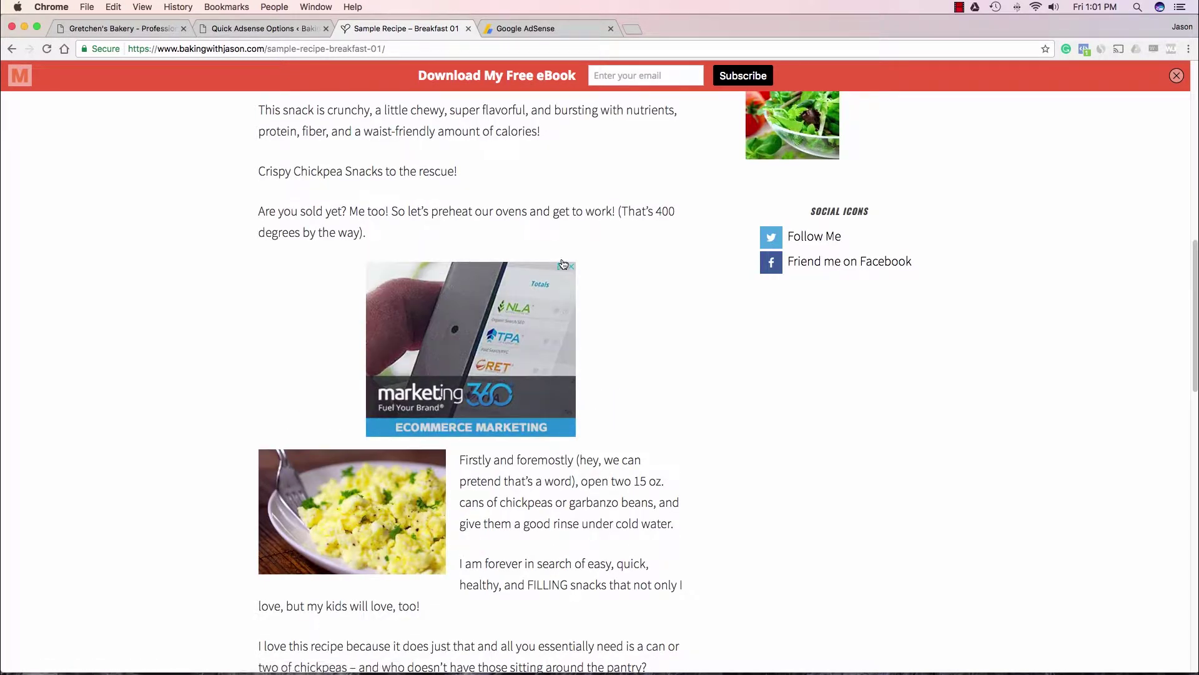
Step: Return to the site's home page and open the Breakfast 01 recipe through its Read More link
{"action": "scroll", "coordinate": [531, 278], "scroll_direction": "up", "scroll_amount": 10}
{"action": "left_click", "coordinate": [459, 267]}
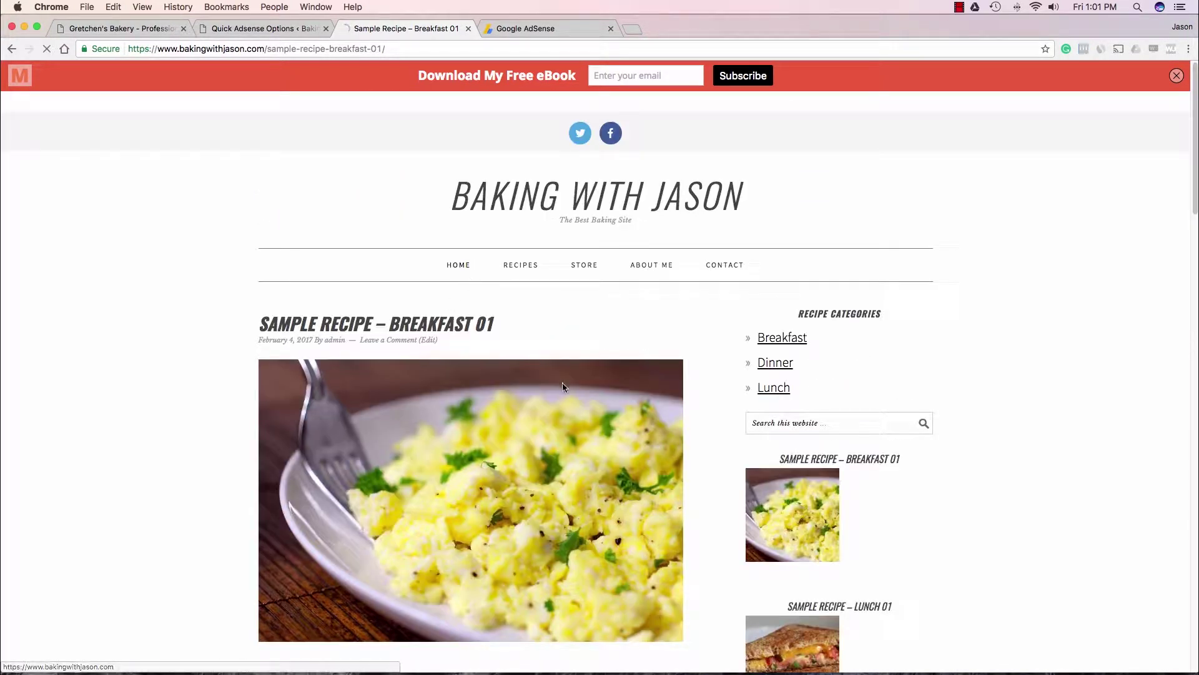
{"action": "scroll", "coordinate": [564, 389], "scroll_direction": "down", "scroll_amount": 7}
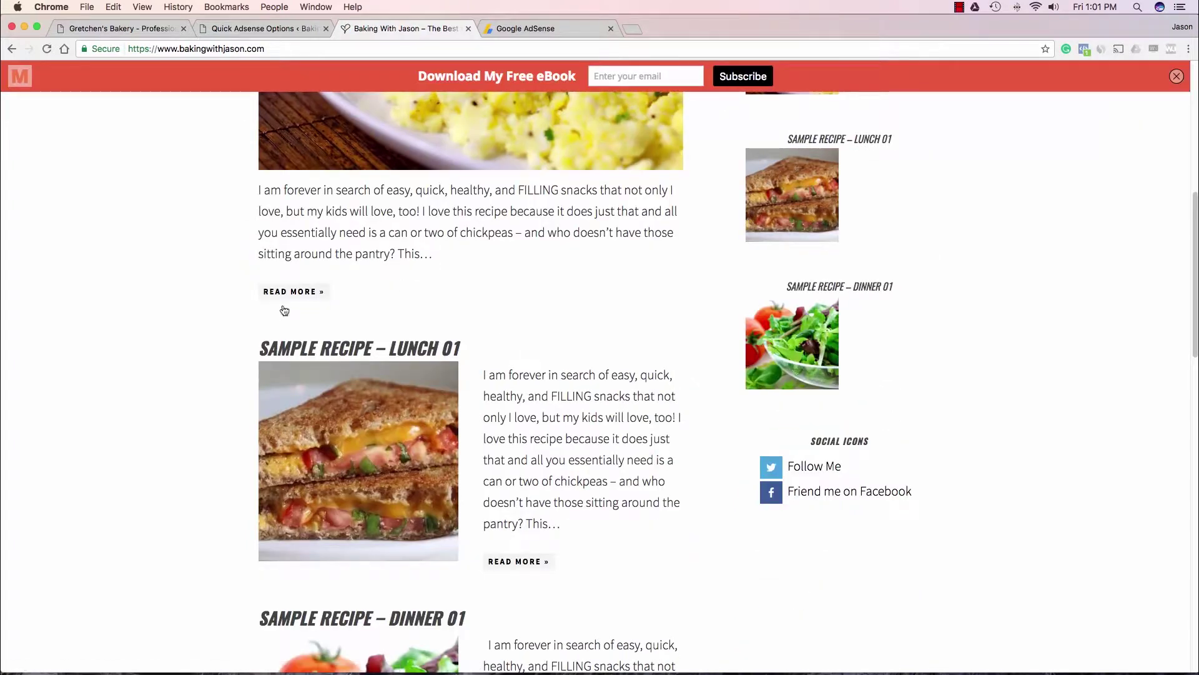
{"action": "left_click", "coordinate": [301, 291]}
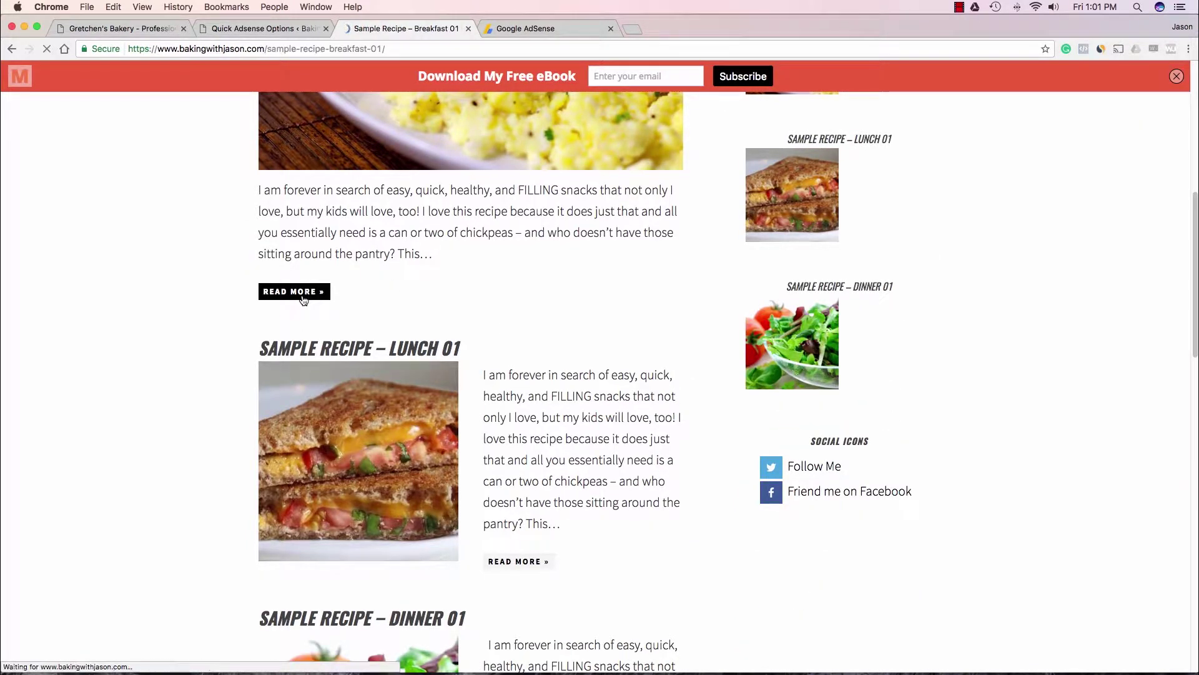
Step: Examine the ads in the middle and at the end of the Breakfast 01 post in the desktop layout
{"action": "scroll", "coordinate": [645, 323], "scroll_direction": "down", "scroll_amount": 7}
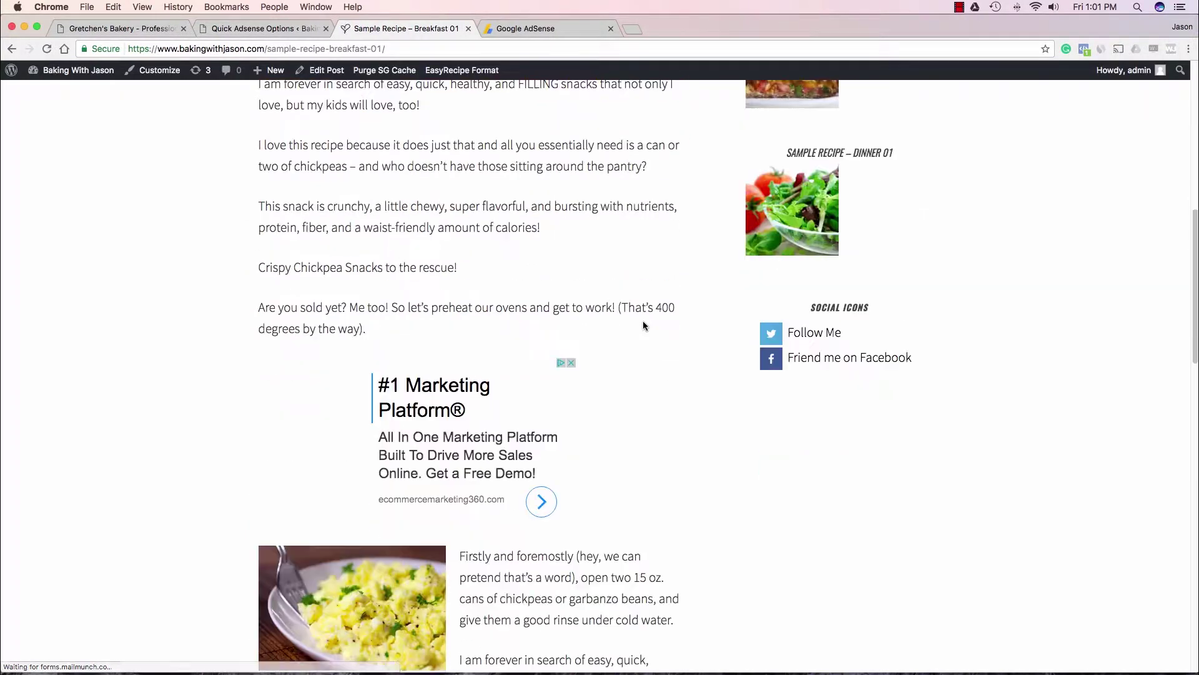
{"action": "scroll", "coordinate": [644, 324], "scroll_direction": "down", "scroll_amount": 9}
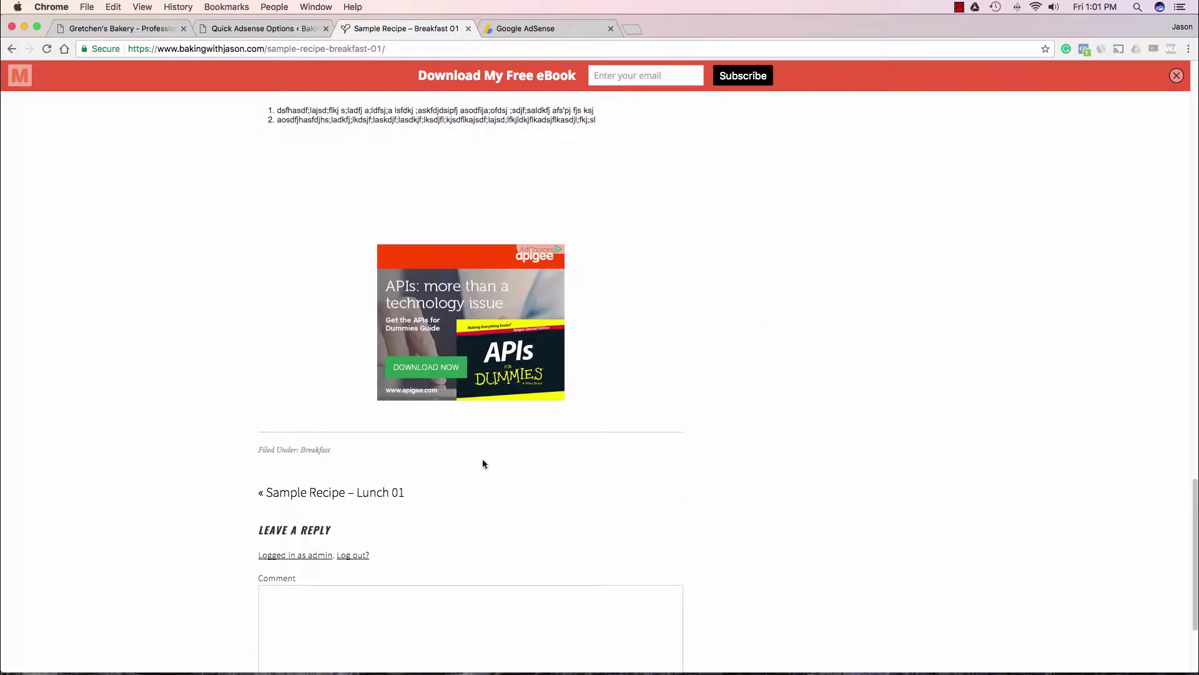
{"action": "scroll", "coordinate": [405, 420], "scroll_direction": "up", "scroll_amount": 15}
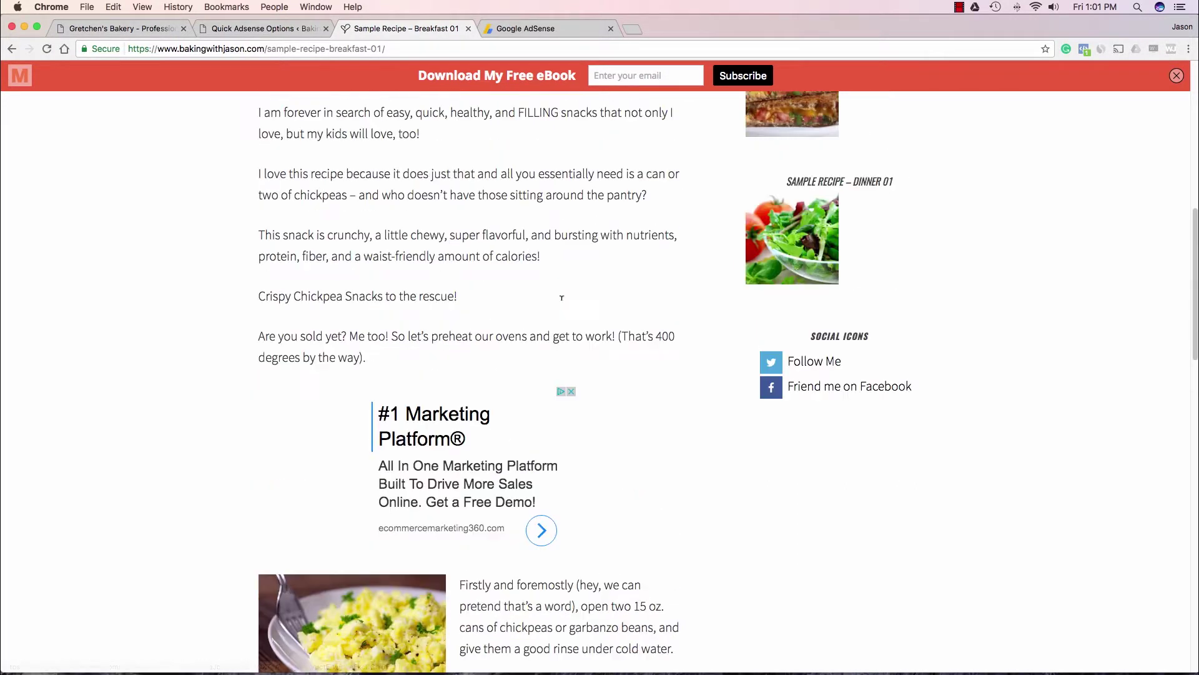
{"action": "scroll", "coordinate": [489, 444], "scroll_direction": "up", "scroll_amount": 4}
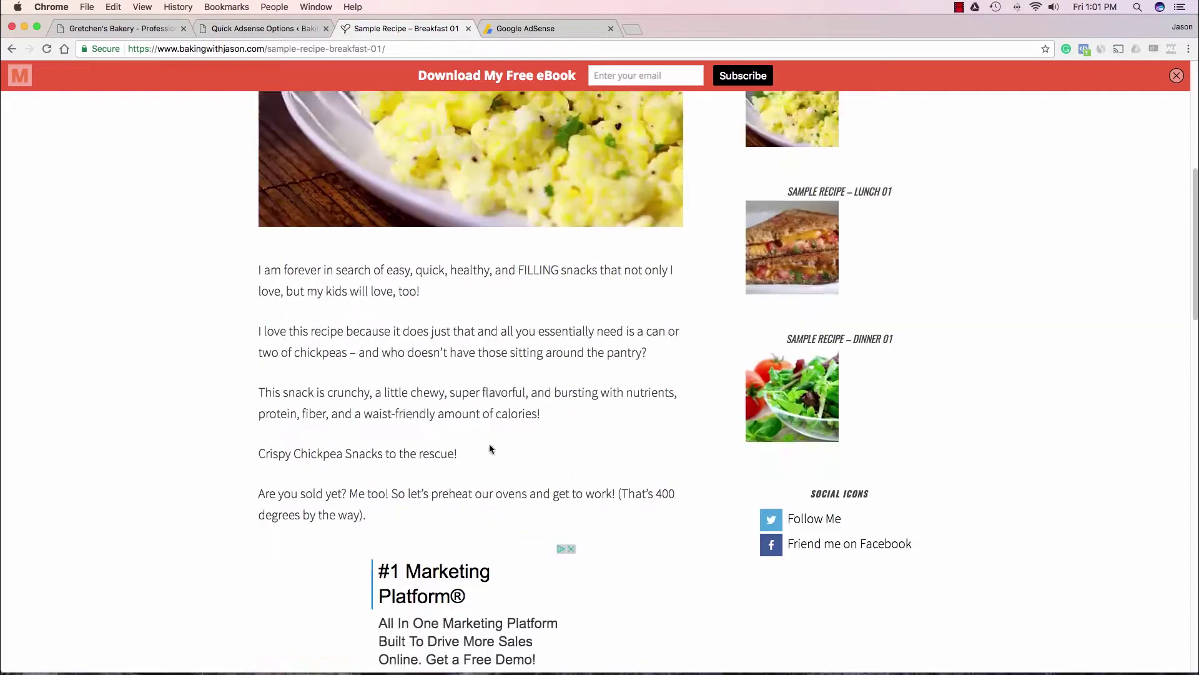
{"action": "scroll", "coordinate": [473, 261], "scroll_direction": "up", "scroll_amount": 3}
{"action": "scroll", "coordinate": [456, 327], "scroll_direction": "down", "scroll_amount": 2}
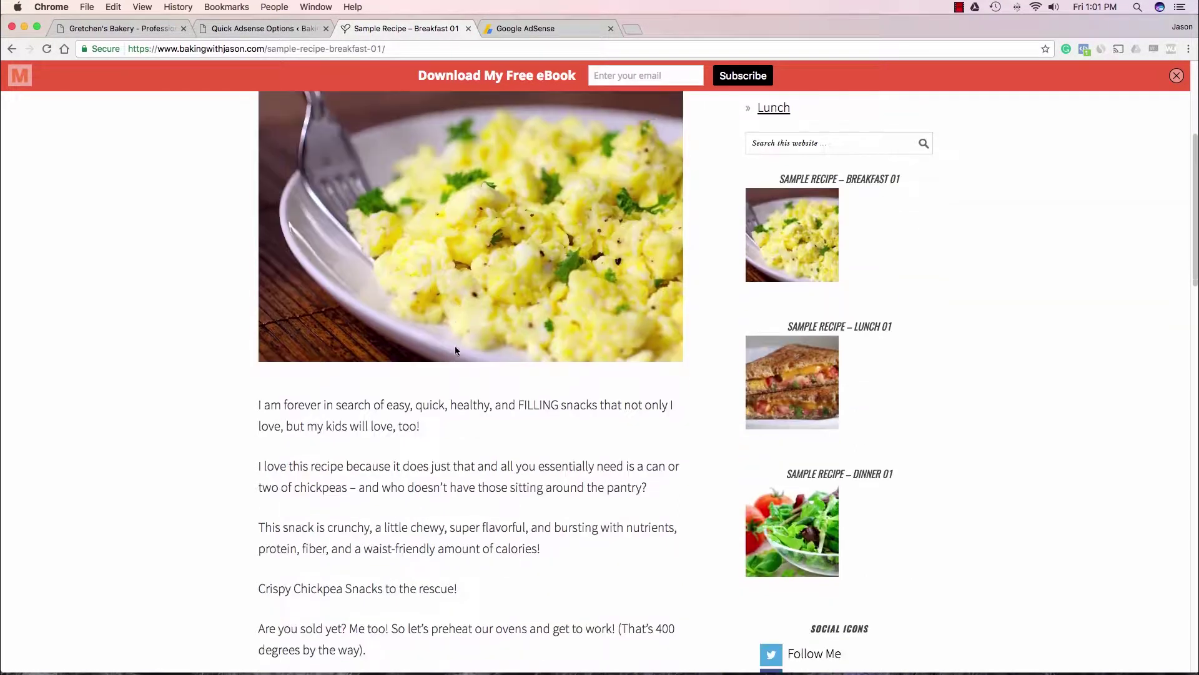
{"action": "scroll", "coordinate": [437, 472], "scroll_direction": "down", "scroll_amount": 8}
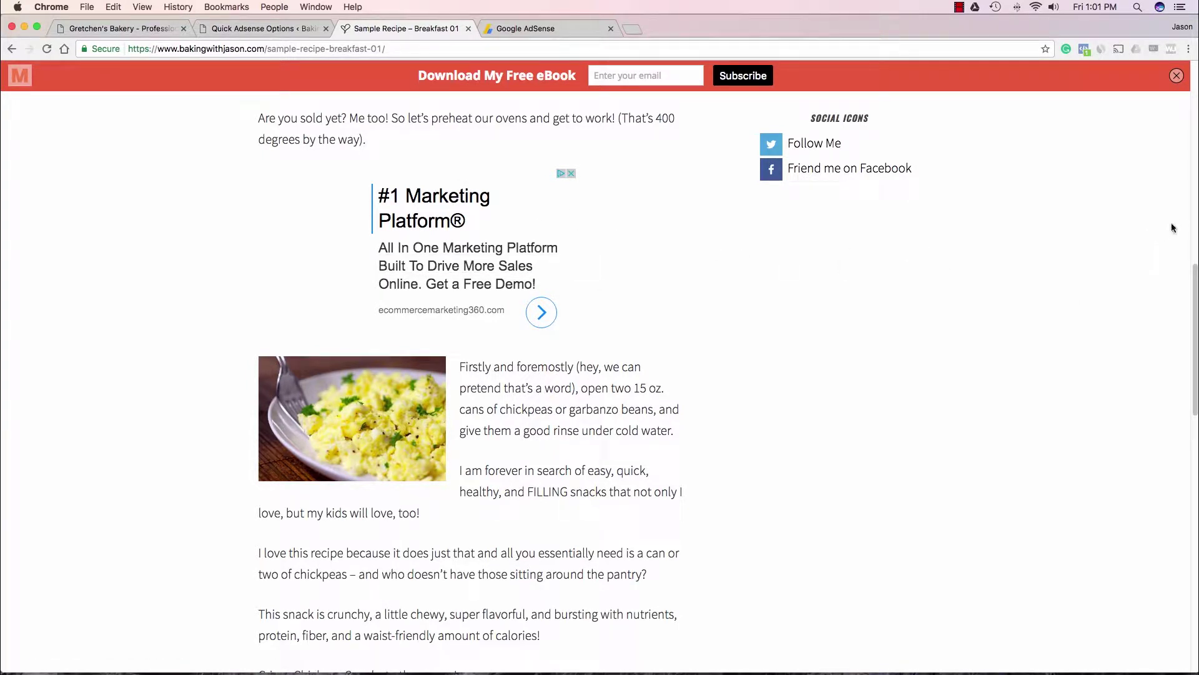
Step: Narrow the browser window to phone width and place it in the middle of the desktop
{"action": "left_click_drag", "start_coordinate": [1193, 220], "coordinate": [195, 186]}
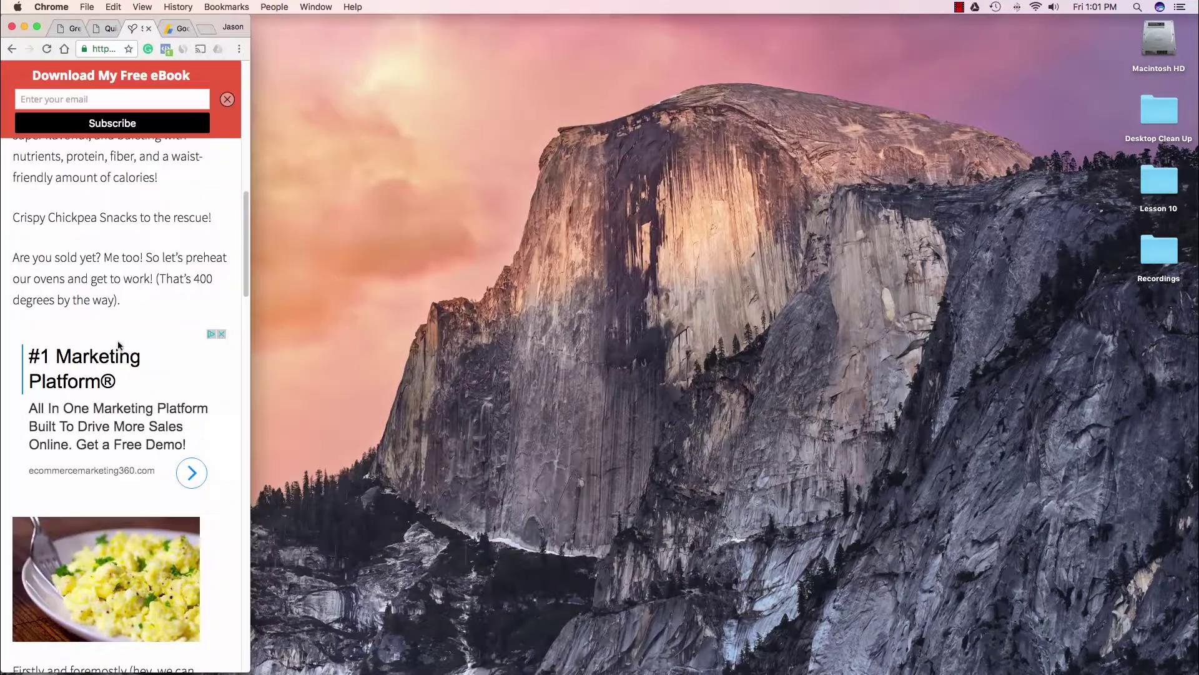
{"action": "scroll", "coordinate": [127, 333], "scroll_direction": "down", "scroll_amount": 1}
{"action": "scroll", "coordinate": [127, 333], "scroll_direction": "up", "scroll_amount": 5}
{"action": "left_click_drag", "start_coordinate": [206, 20], "coordinate": [636, 21]}
Step: Examine how the ads fit within the Breakfast 01 post in the narrow mobile layout
{"action": "scroll", "coordinate": [578, 295], "scroll_direction": "up", "scroll_amount": 5}
{"action": "scroll", "coordinate": [563, 253], "scroll_direction": "down", "scroll_amount": 10}
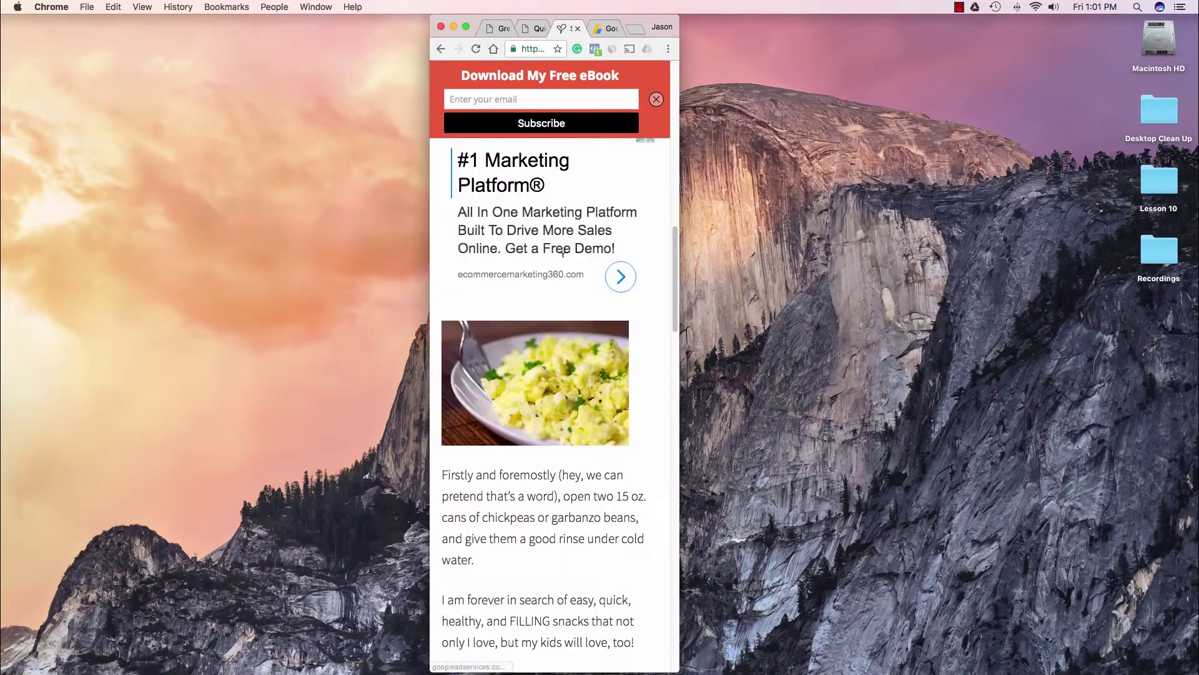
{"action": "scroll", "coordinate": [563, 253], "scroll_direction": "up", "scroll_amount": 2}
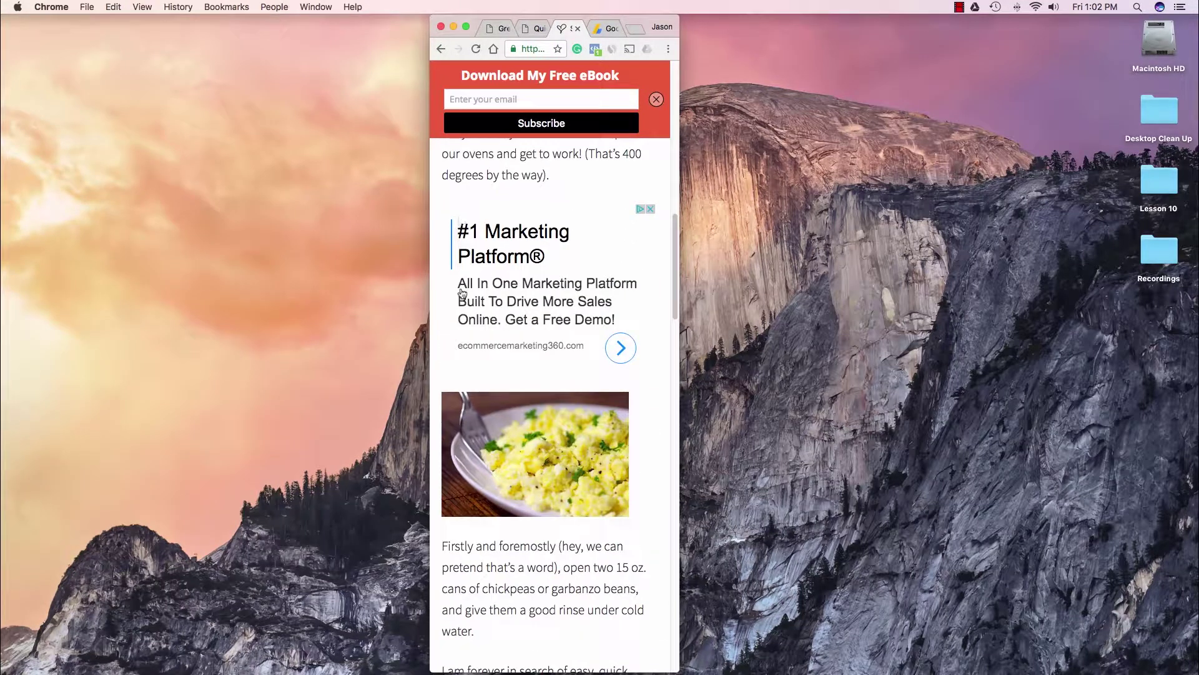
{"action": "scroll", "coordinate": [524, 400], "scroll_direction": "up", "scroll_amount": 4}
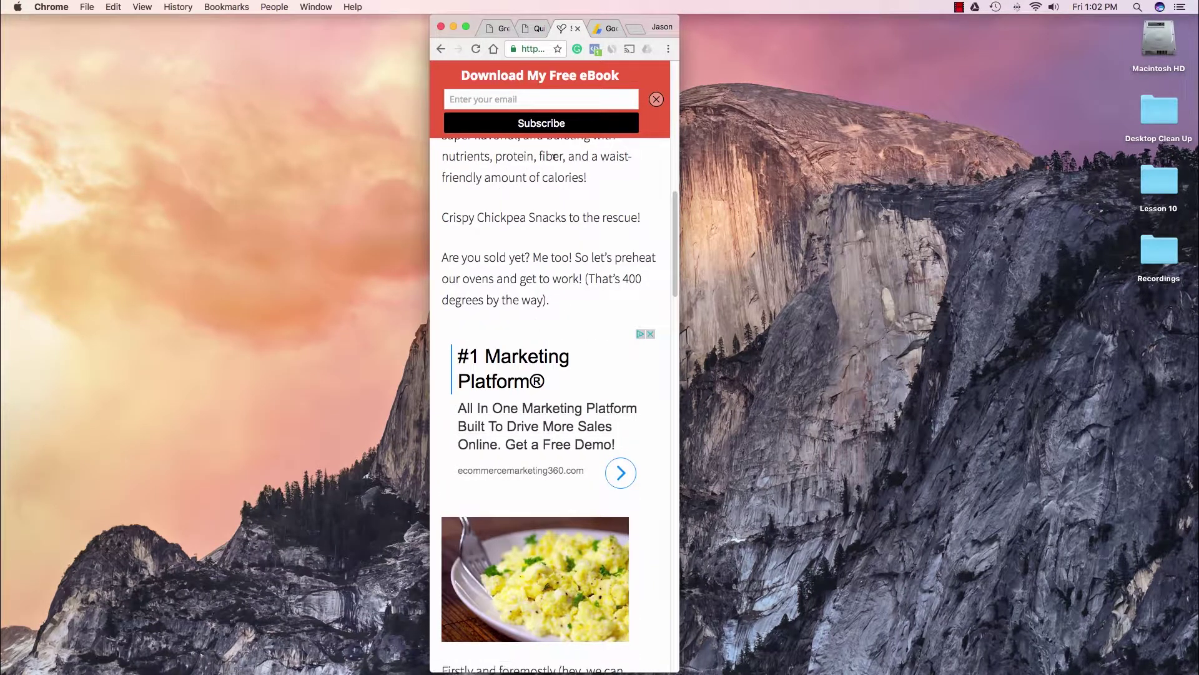
{"action": "scroll", "coordinate": [554, 163], "scroll_direction": "down", "scroll_amount": 6}
{"action": "scroll", "coordinate": [555, 294], "scroll_direction": "up", "scroll_amount": 8}
{"action": "scroll", "coordinate": [556, 300], "scroll_direction": "down", "scroll_amount": 10}
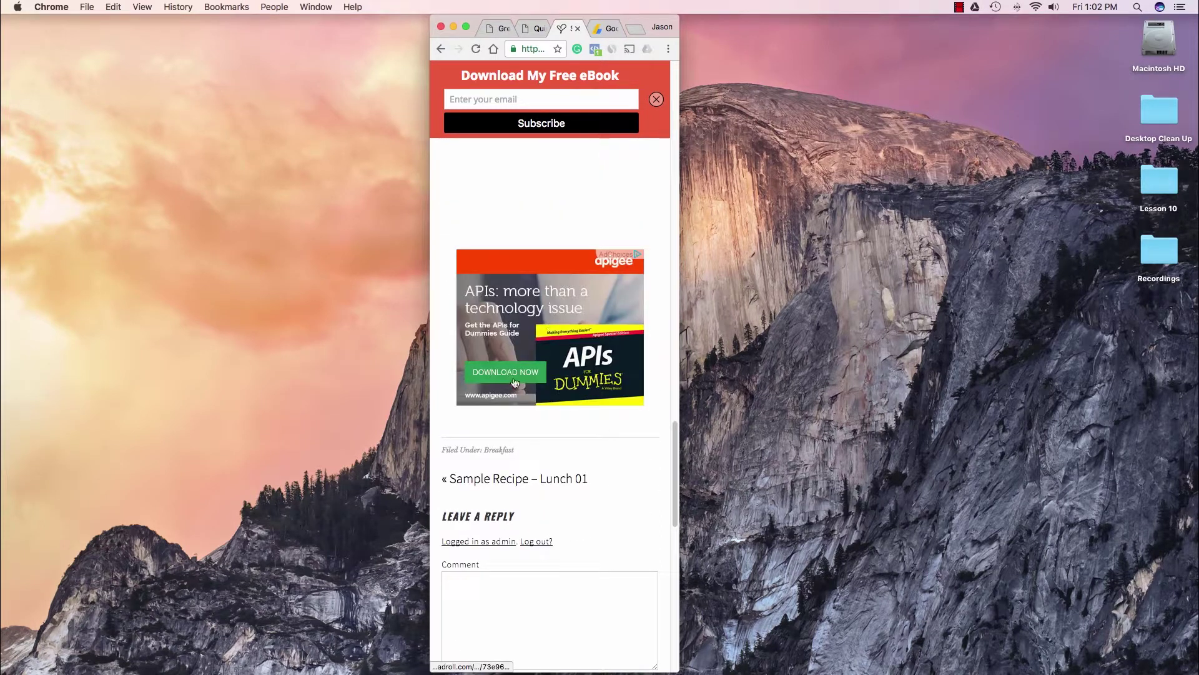
{"action": "scroll", "coordinate": [568, 341], "scroll_direction": "down", "scroll_amount": 6}
{"action": "scroll", "coordinate": [566, 369], "scroll_direction": "up", "scroll_amount": 9}
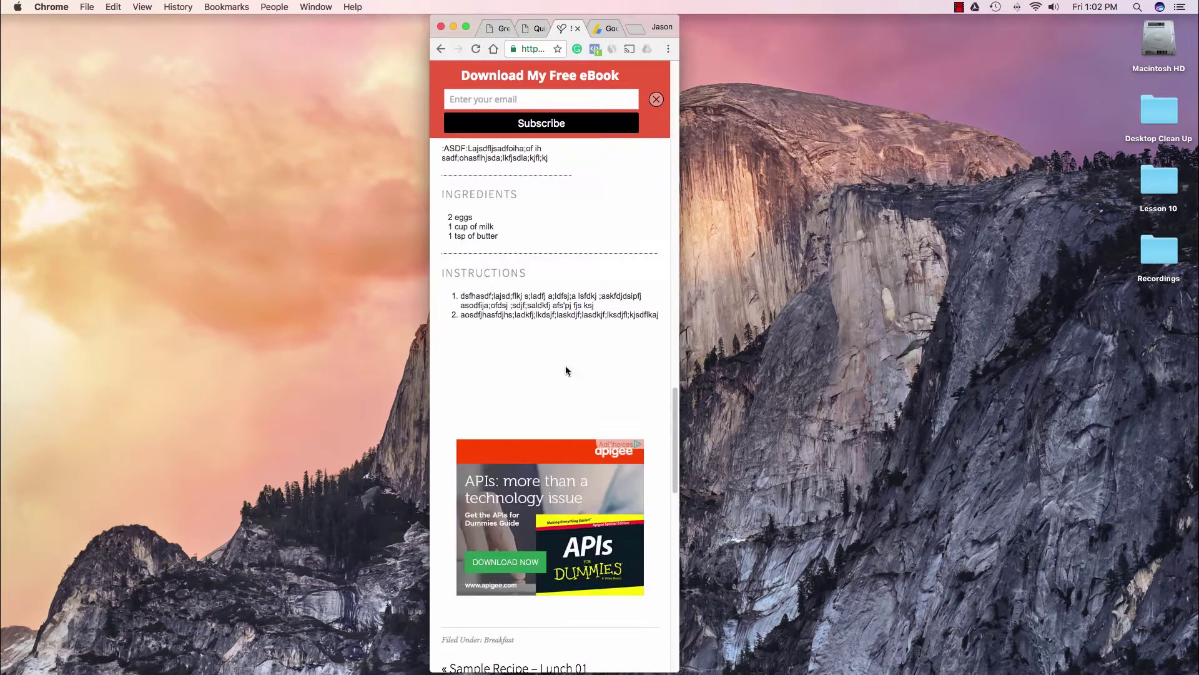
Step: Return to the beginning of the post and widen the browser window back to the full screen width
{"action": "scroll", "coordinate": [566, 370], "scroll_direction": "up", "scroll_amount": 10}
{"action": "scroll", "coordinate": [546, 325], "scroll_direction": "up", "scroll_amount": 8}
{"action": "left_click_drag", "start_coordinate": [679, 194], "coordinate": [1187, 153]}
{"action": "left_click_drag", "start_coordinate": [431, 223], "coordinate": [1, 222]}
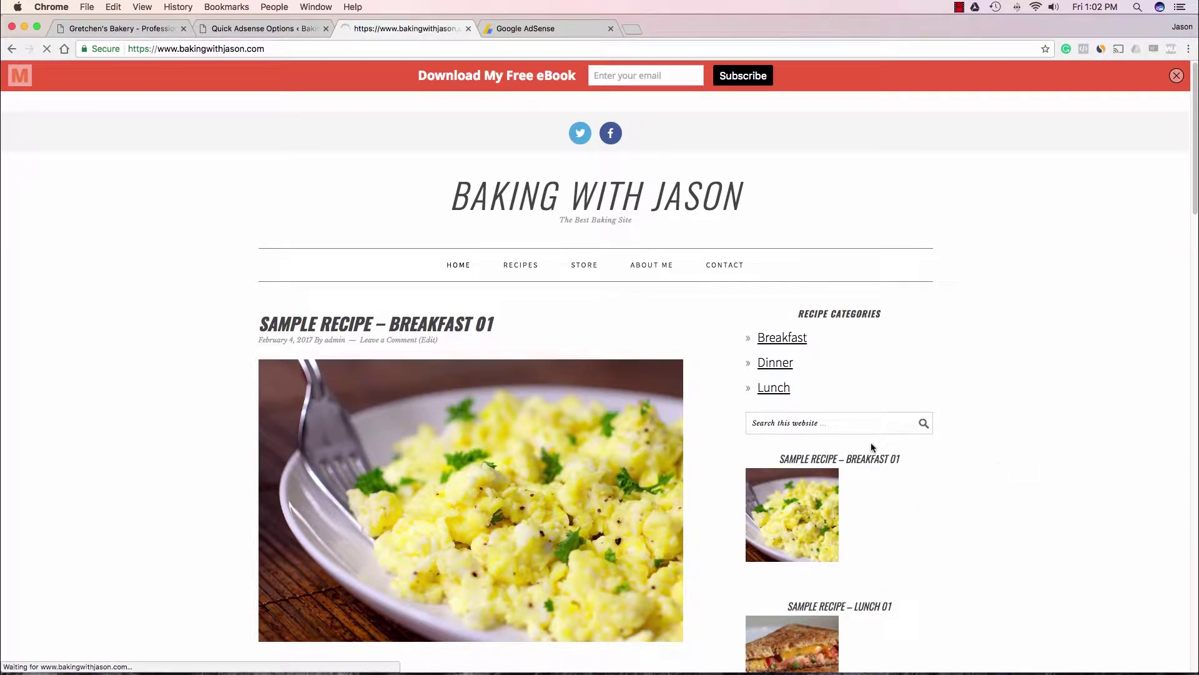
Step: Check the blog homepage's sidebar, switch to Google AdSense and begin a new content ad unit from the ad units list
{"action": "scroll", "coordinate": [844, 322], "scroll_direction": "down", "scroll_amount": 4}
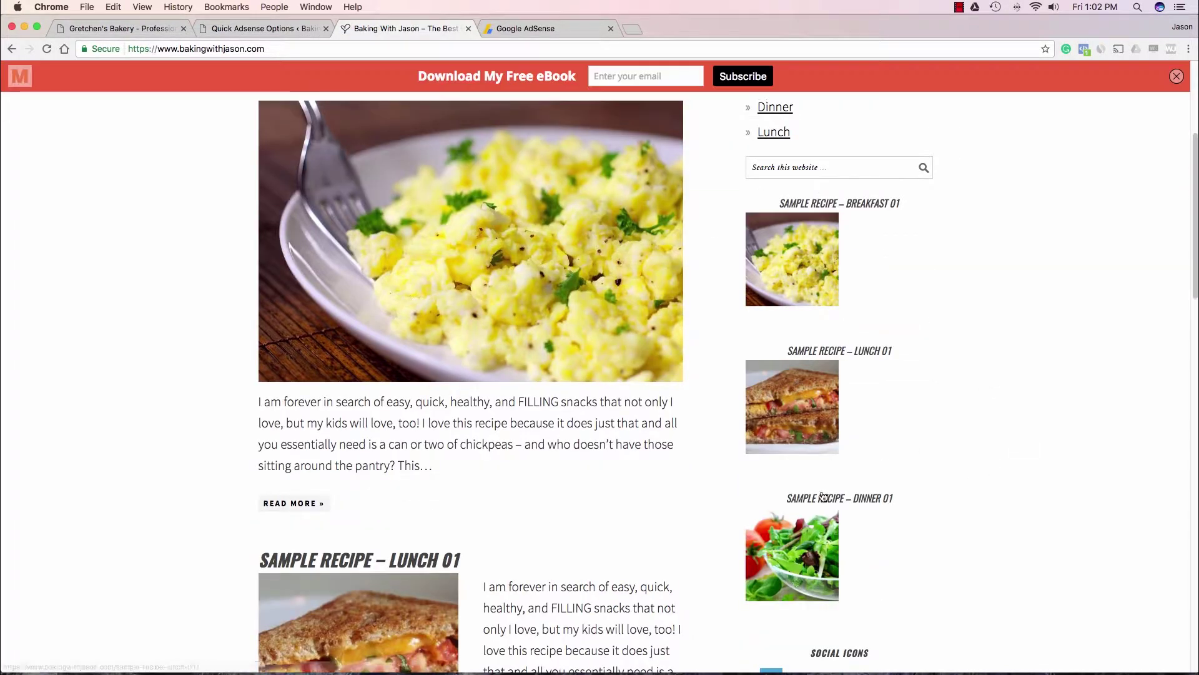
{"action": "scroll", "coordinate": [829, 242], "scroll_direction": "down", "scroll_amount": 4}
{"action": "scroll", "coordinate": [825, 497], "scroll_direction": "up", "scroll_amount": 8}
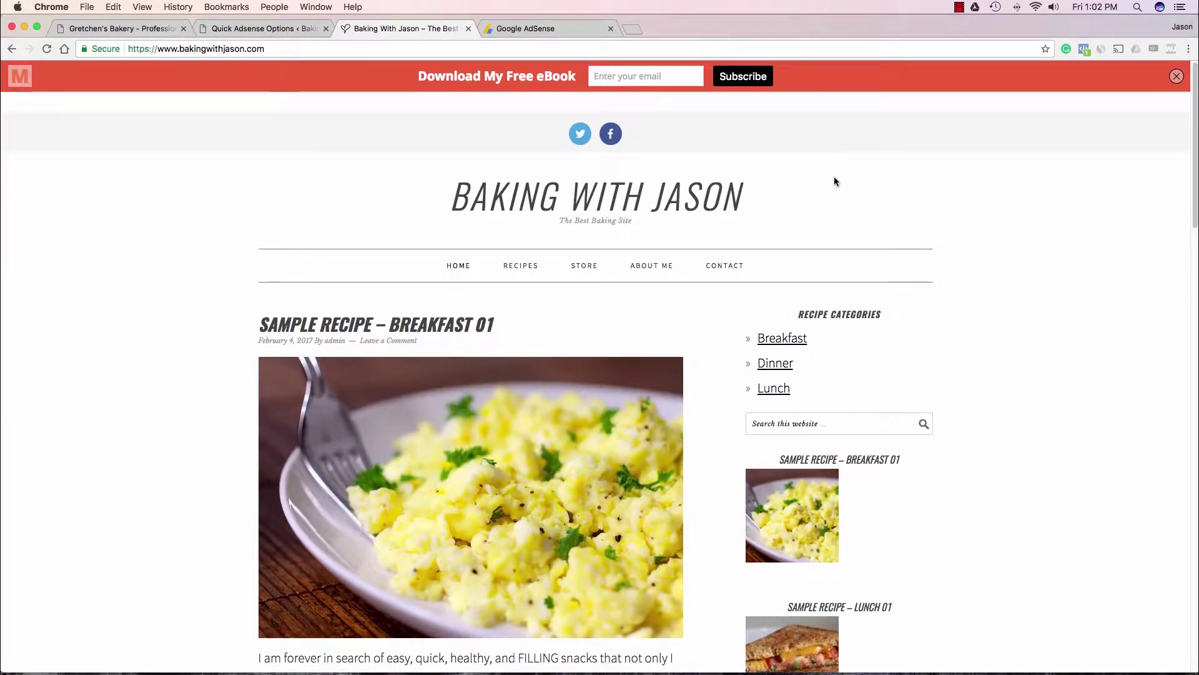
{"action": "left_click", "coordinate": [548, 29]}
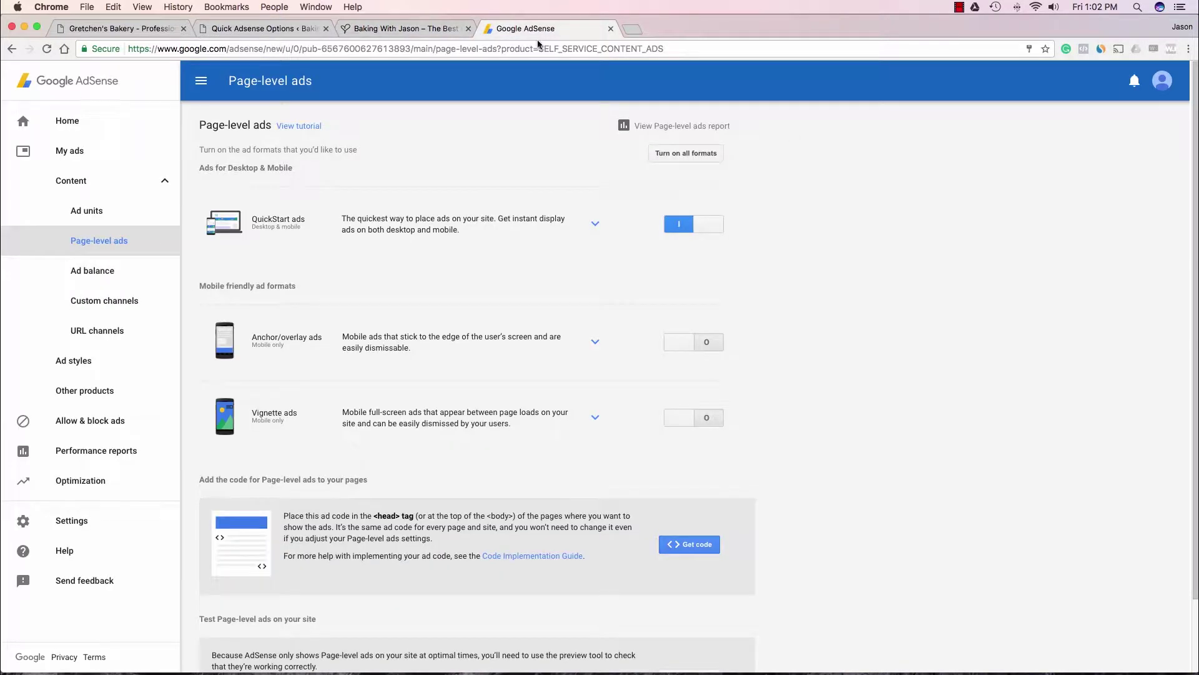
{"action": "left_click", "coordinate": [60, 123]}
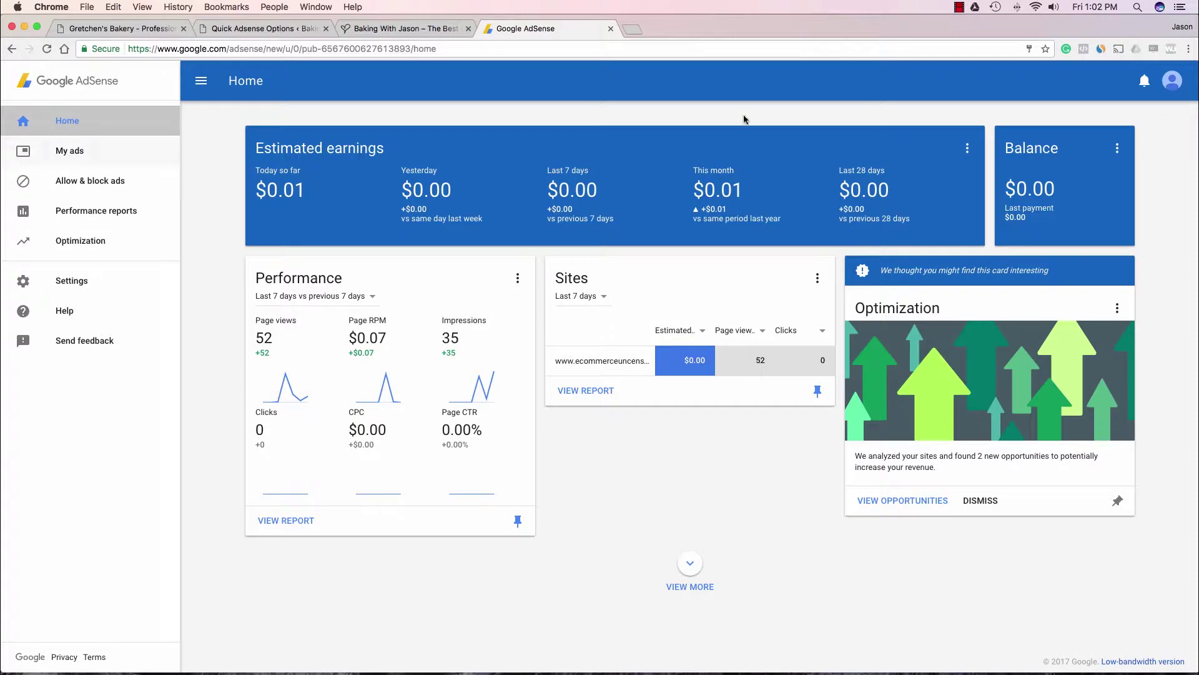
{"action": "left_click", "coordinate": [70, 153]}
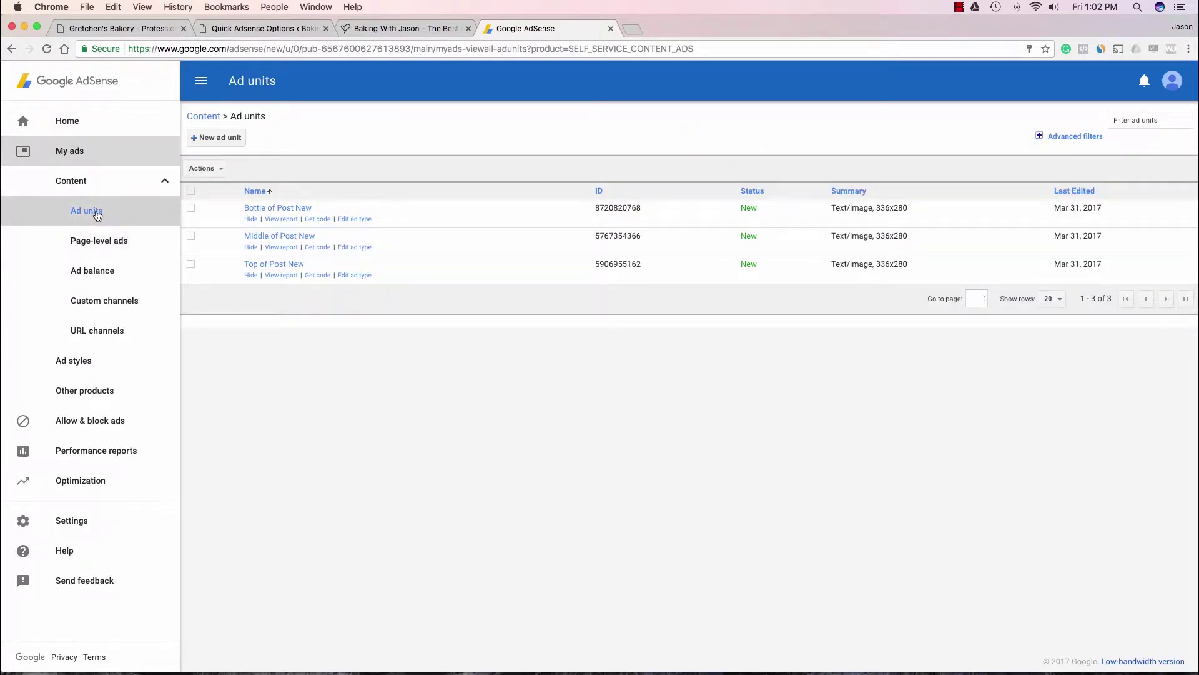
{"action": "left_click", "coordinate": [213, 138]}
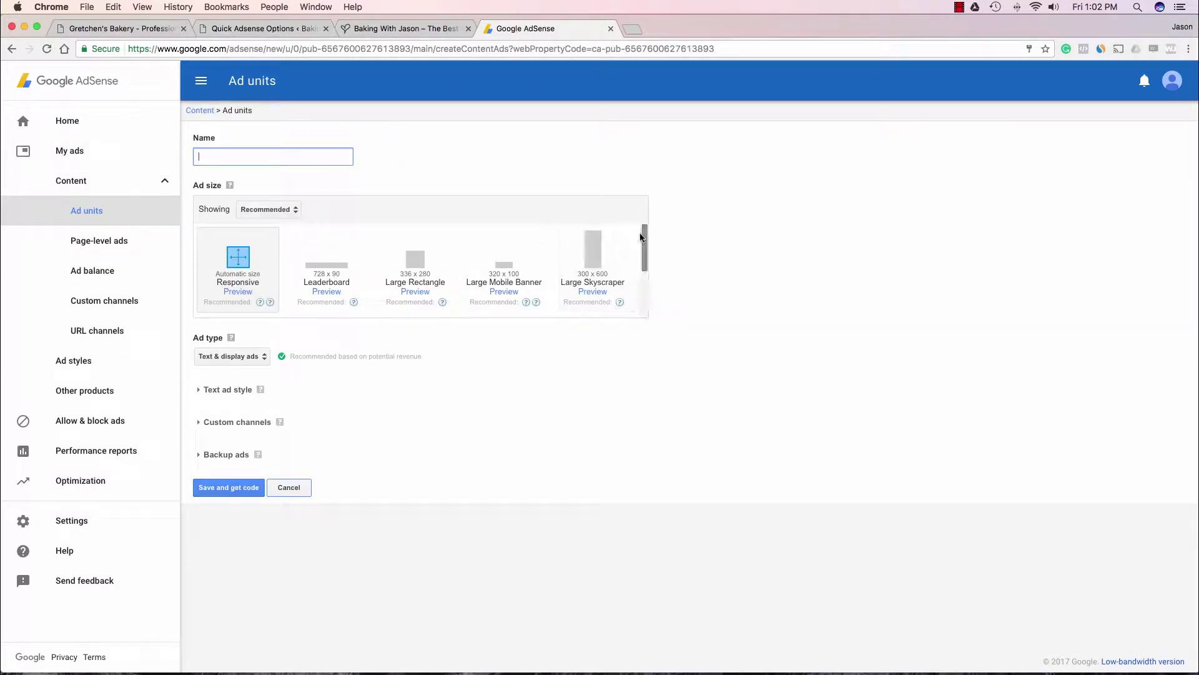
Step: Set the new ad unit's size to 300 x 250 Medium Rectangle and name it Sidebar New
{"action": "mouse_move", "coordinate": [646, 243]}
{"action": "left_mouse_down"}
{"action": "mouse_move", "coordinate": [645, 283]}
{"action": "mouse_move", "coordinate": [654, 230]}
{"action": "left_mouse_up"}
{"action": "scroll", "coordinate": [474, 291], "scroll_direction": "down", "scroll_amount": 3}
{"action": "left_click", "coordinate": [250, 273]}
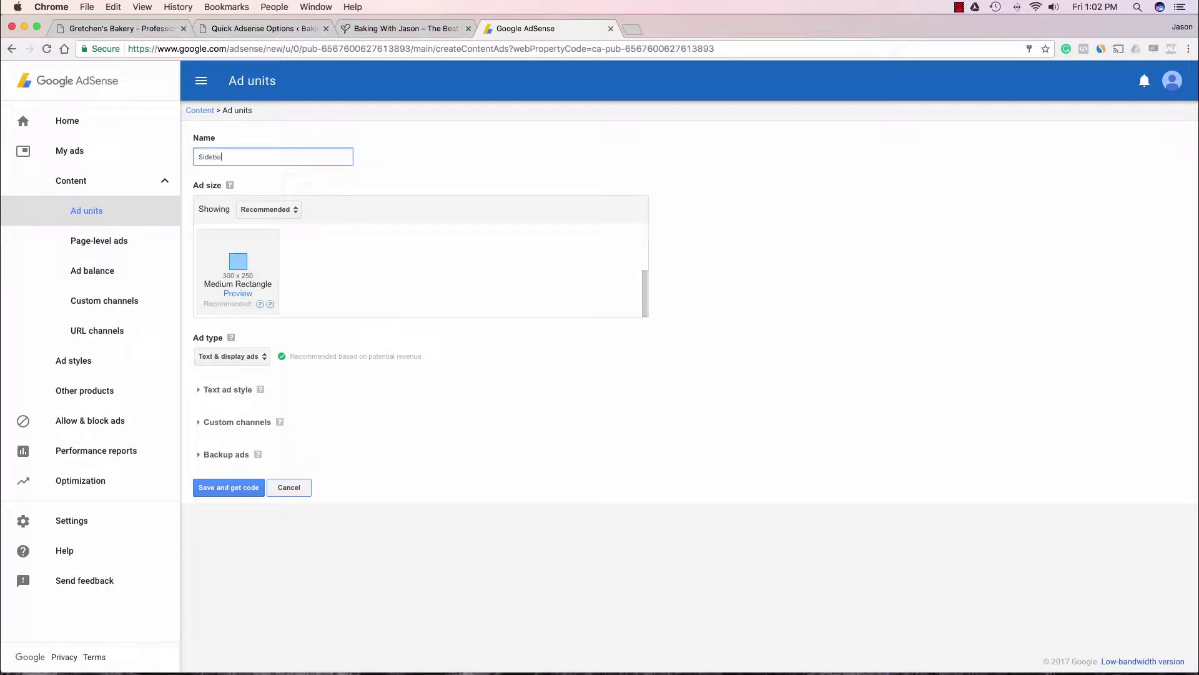
{"action": "left_click", "coordinate": [383, 169]}
{"action": "left_click", "coordinate": [327, 156]}
{"action": "left_click", "coordinate": [435, 181]}
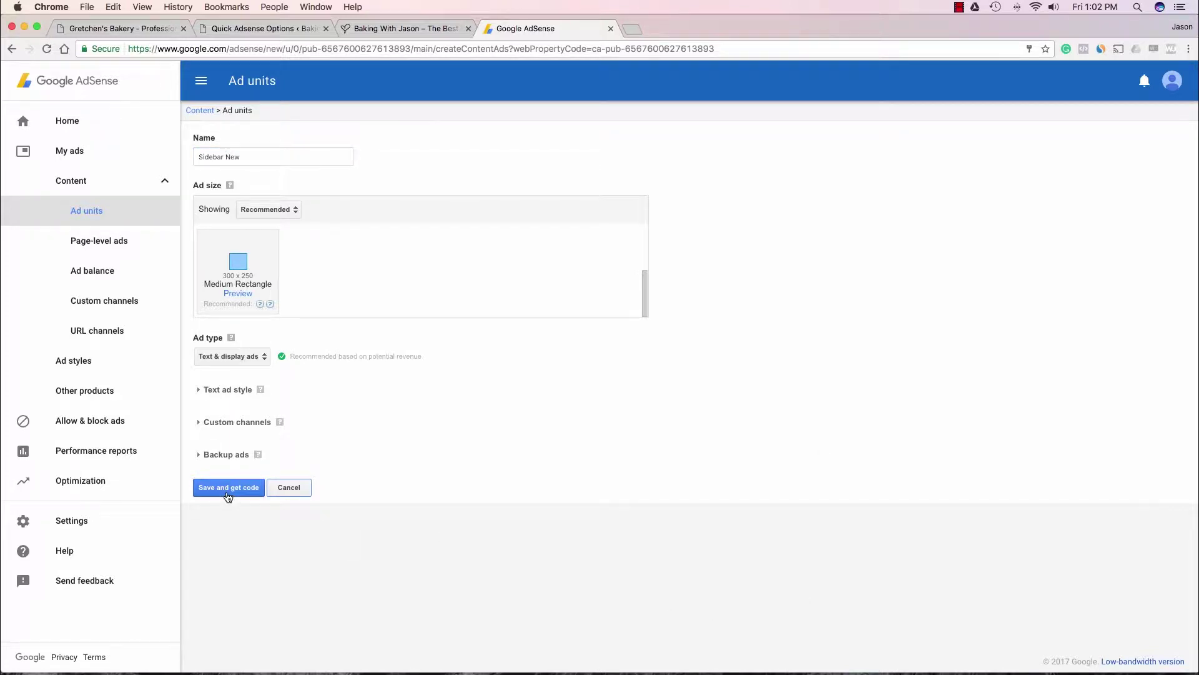
Step: Save the Sidebar New ad unit, copy its asynchronous ad code and dismiss the code window
{"action": "left_click", "coordinate": [229, 488]}
{"action": "left_click", "coordinate": [548, 348]}
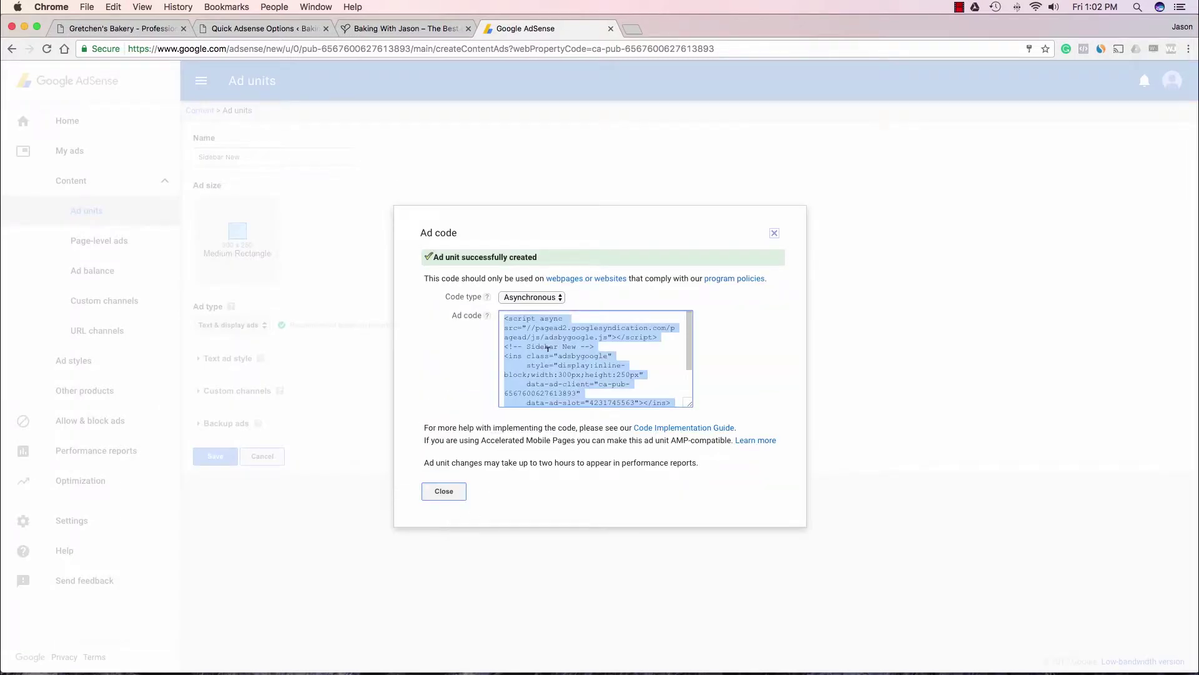
{"action": "right_click", "coordinate": [548, 348]}
{"action": "left_click", "coordinate": [570, 377]}
{"action": "left_click", "coordinate": [455, 498]}
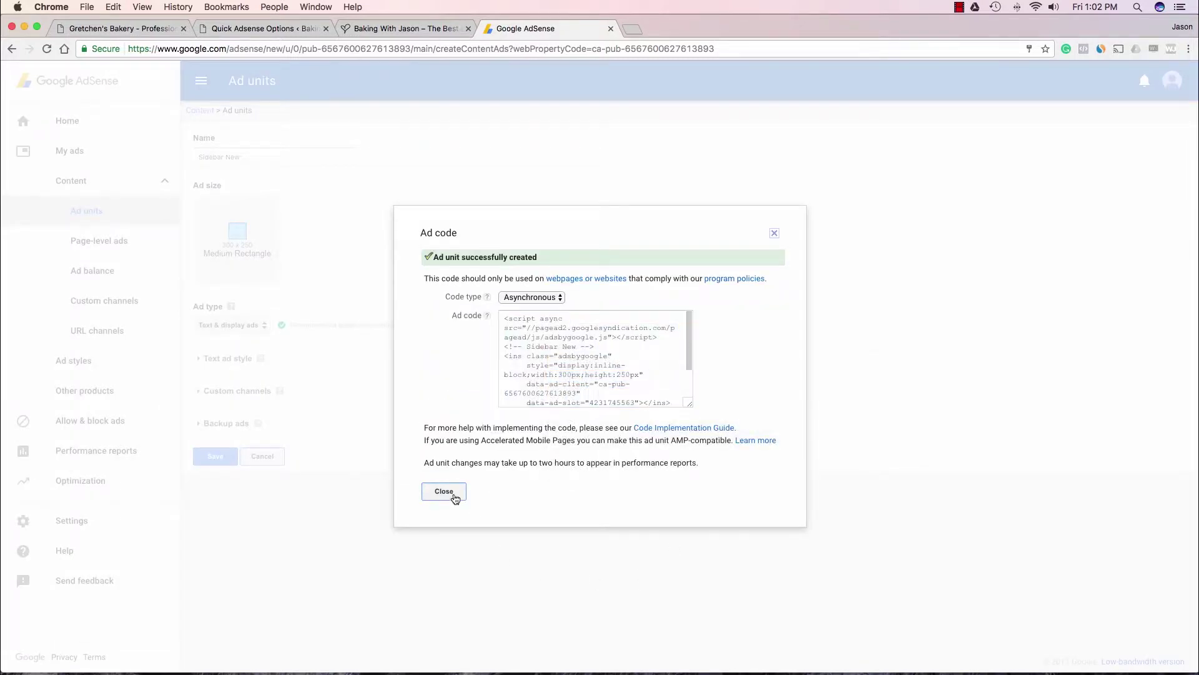
Step: Open the WordPress Widgets page and examine the homepage's sidebar to choose a spot for the ad
{"action": "left_click", "coordinate": [292, 30]}
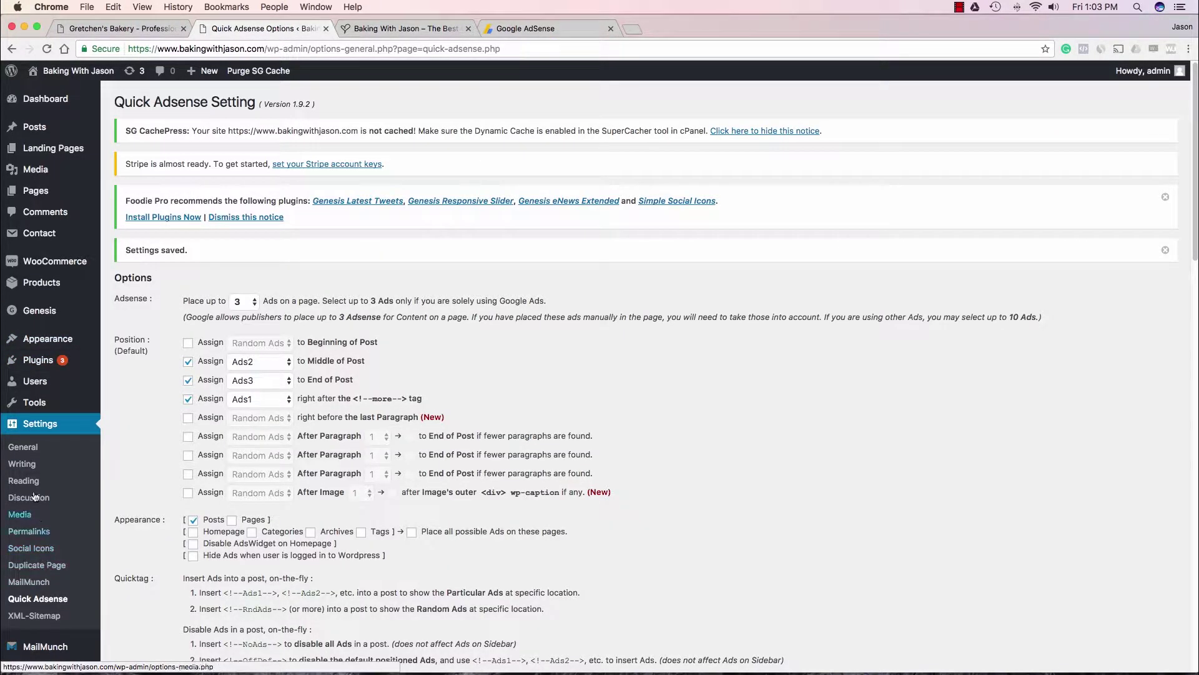
{"action": "mouse_move", "coordinate": [43, 346]}
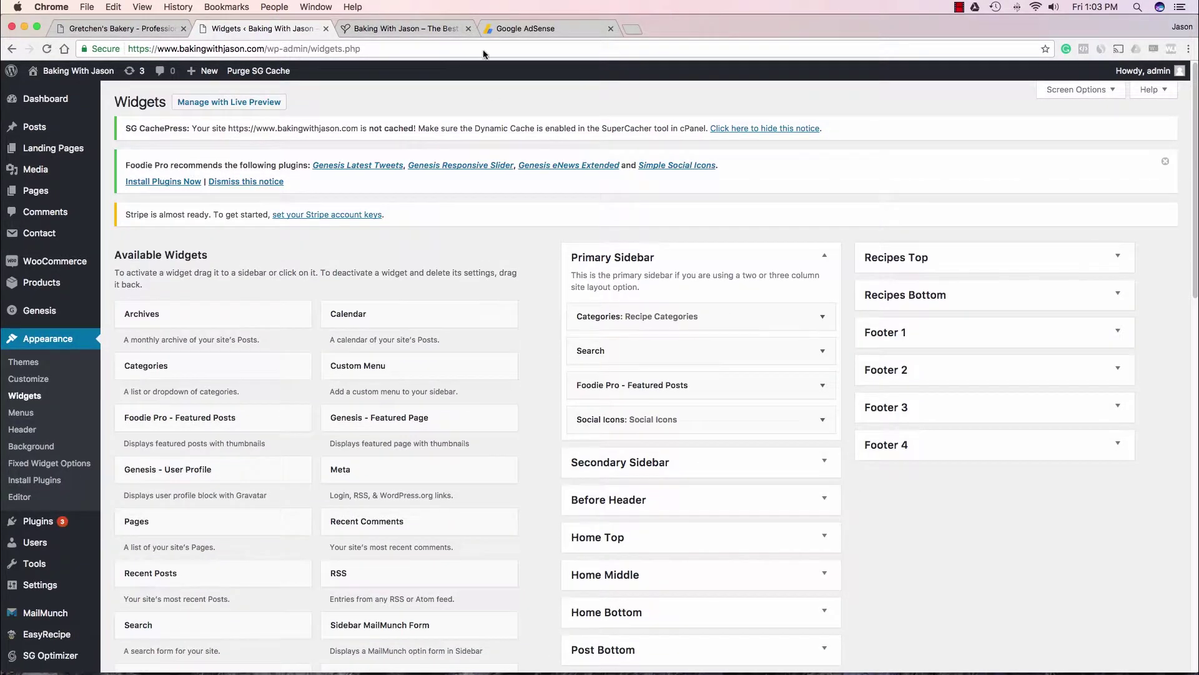
{"action": "left_click", "coordinate": [451, 29]}
{"action": "scroll", "coordinate": [800, 416], "scroll_direction": "down", "scroll_amount": 3}
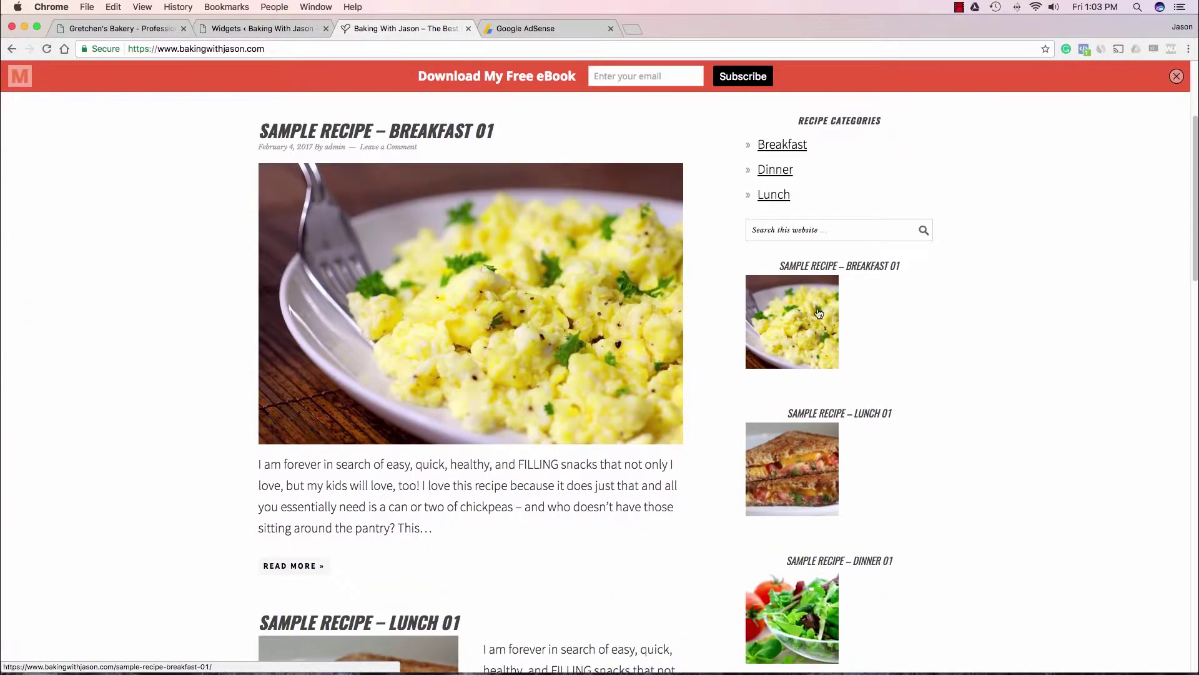
{"action": "scroll", "coordinate": [812, 428], "scroll_direction": "down", "scroll_amount": 5}
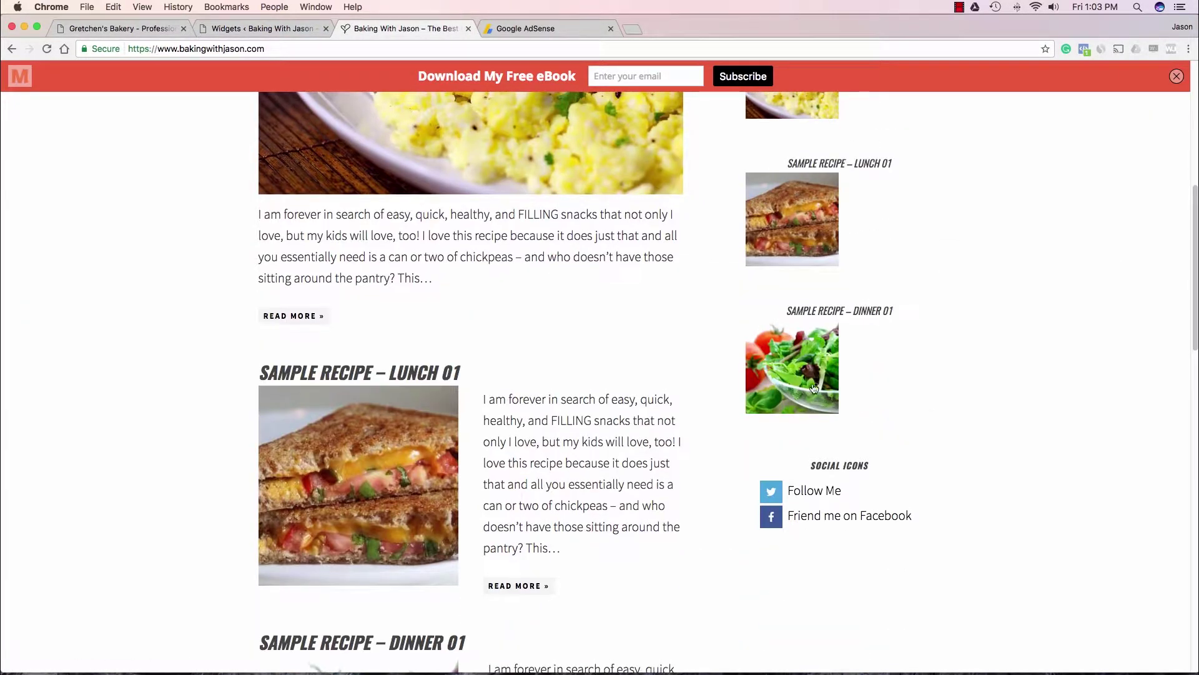
{"action": "scroll", "coordinate": [812, 419], "scroll_direction": "up", "scroll_amount": 4}
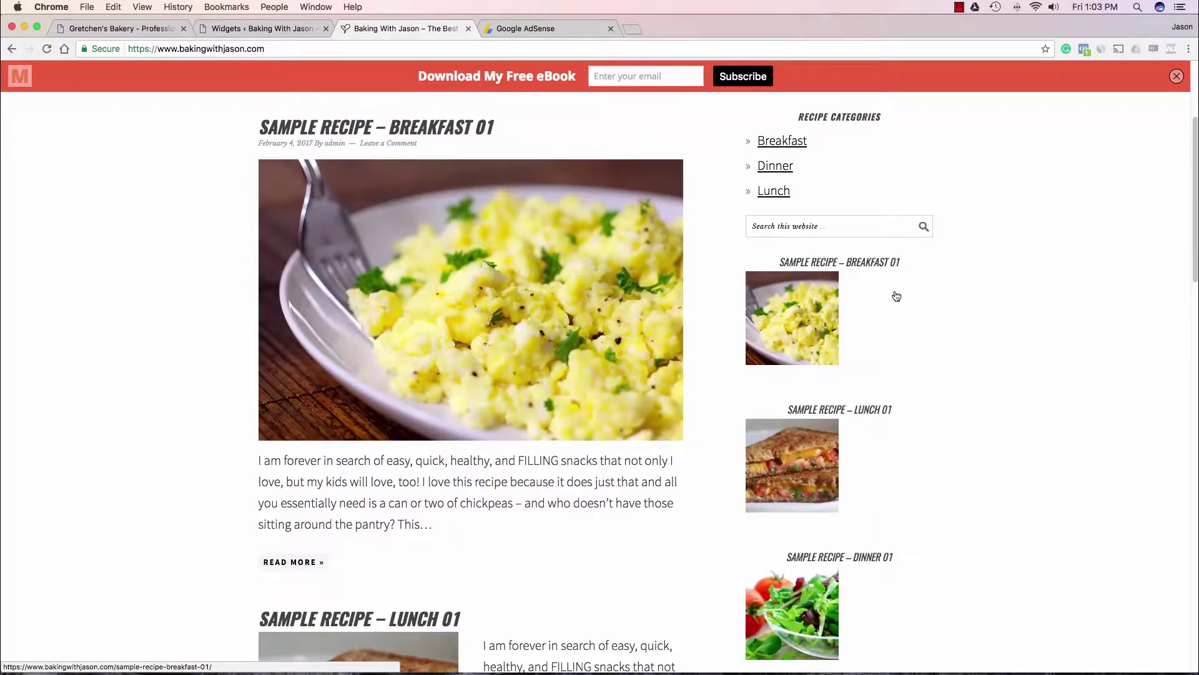
{"action": "scroll", "coordinate": [901, 293], "scroll_direction": "up", "scroll_amount": 3}
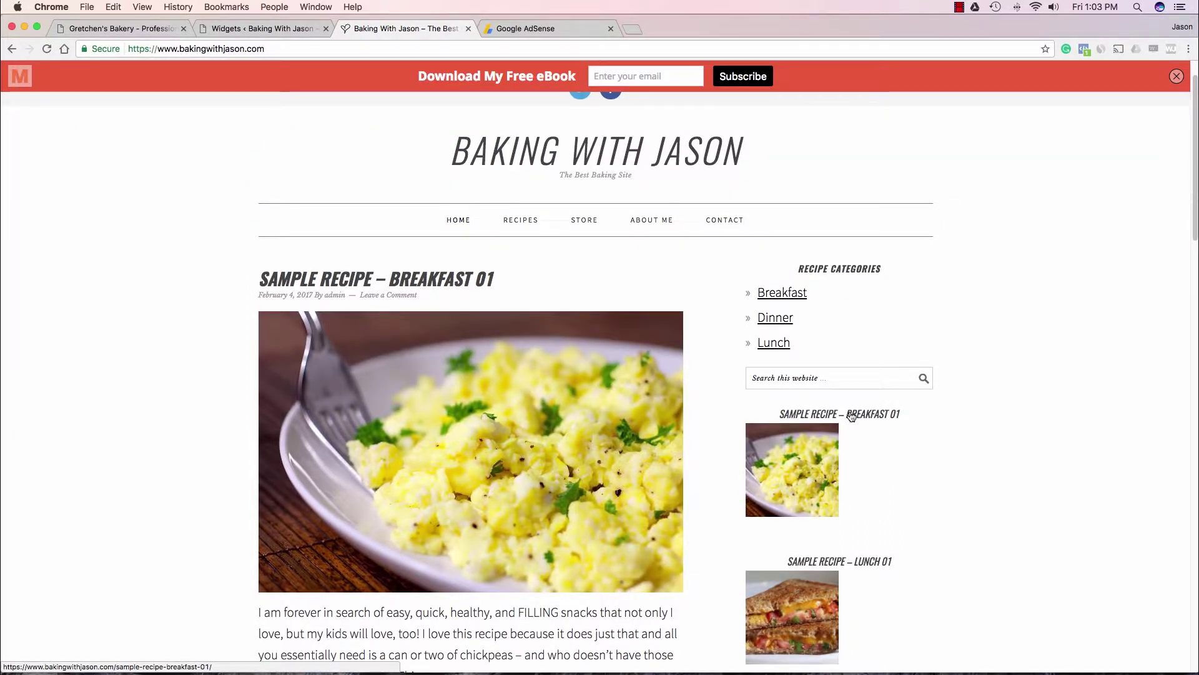
{"action": "scroll", "coordinate": [850, 416], "scroll_direction": "down", "scroll_amount": 2}
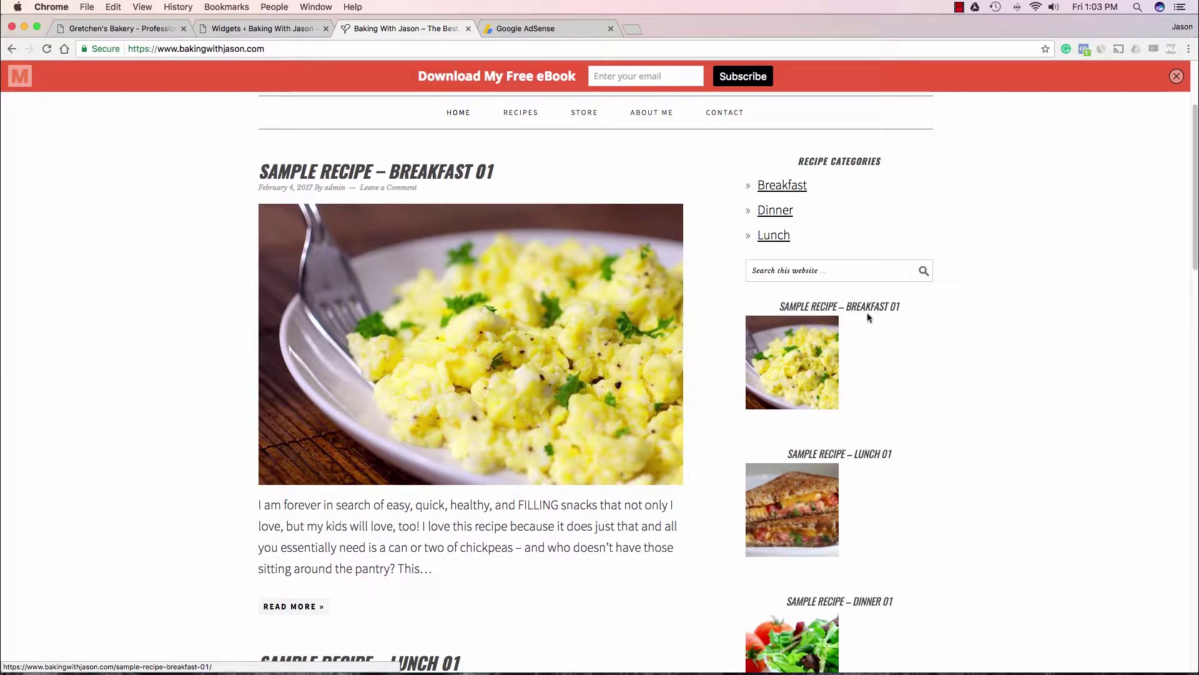
Step: Add a Text widget to the Primary Sidebar between Search and Foodie Pro - Featured Posts
{"action": "left_click", "coordinate": [299, 29]}
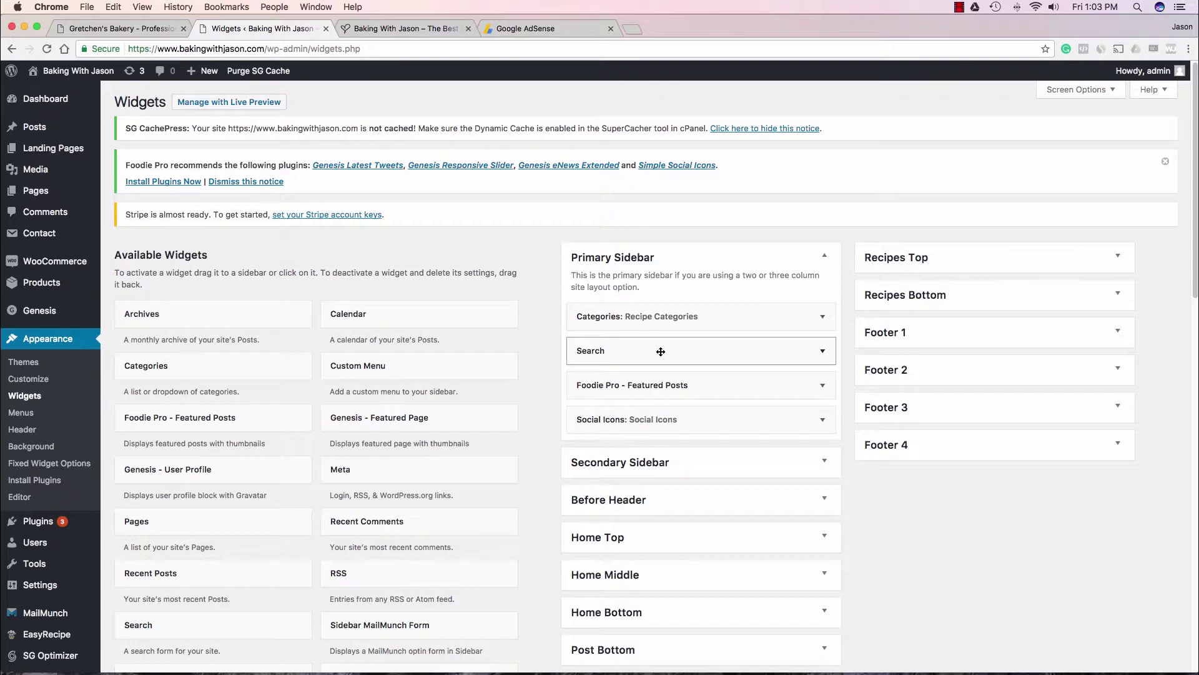
{"action": "scroll", "coordinate": [518, 290], "scroll_direction": "down", "scroll_amount": 10}
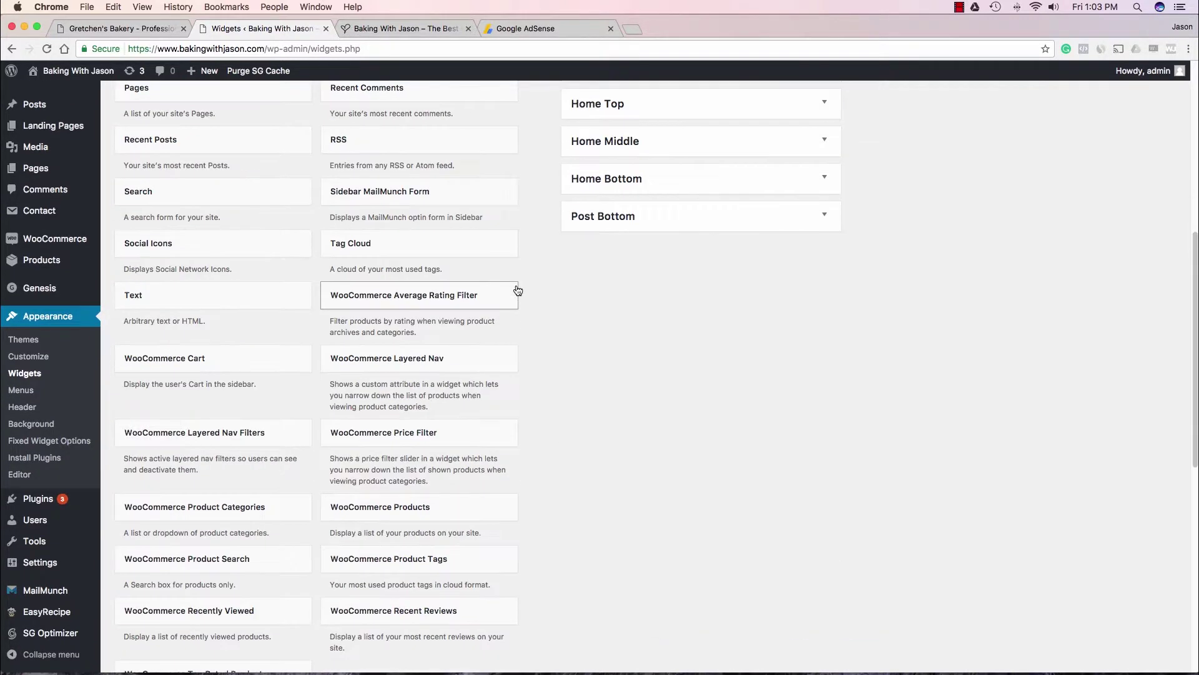
{"action": "left_click_drag", "start_coordinate": [175, 302], "coordinate": [676, 183]}
{"action": "left_click_drag", "start_coordinate": [634, 244], "coordinate": [630, 265]}
Step: Paste the copied Sidebar New ad code into the Text widget's content, save the widget and collapse it
{"action": "left_click", "coordinate": [617, 305]}
{"action": "left_click", "coordinate": [617, 342]}
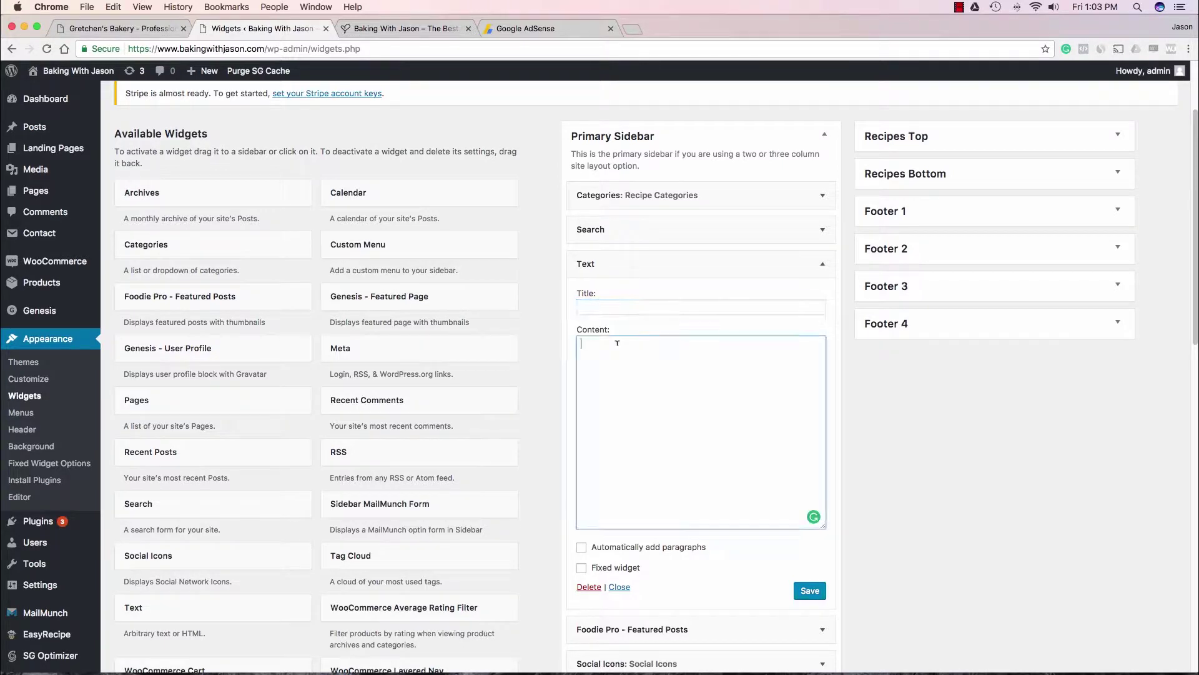
{"action": "right_click", "coordinate": [617, 342]}
{"action": "left_click", "coordinate": [637, 403]}
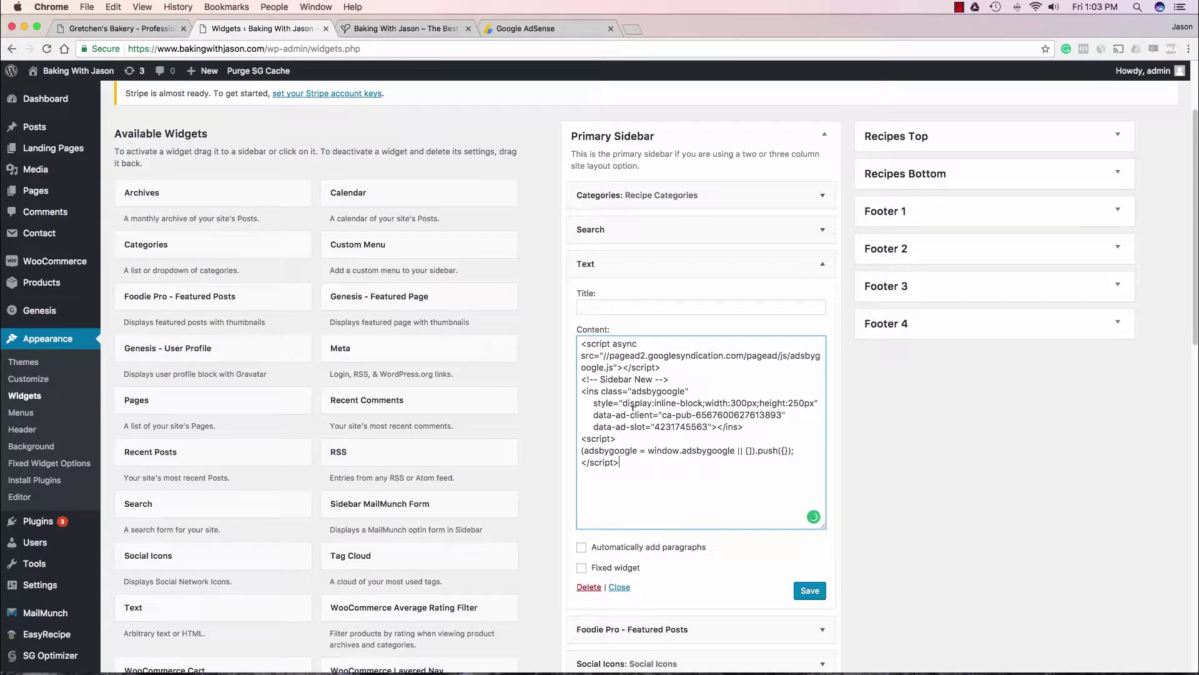
{"action": "left_click", "coordinate": [820, 597]}
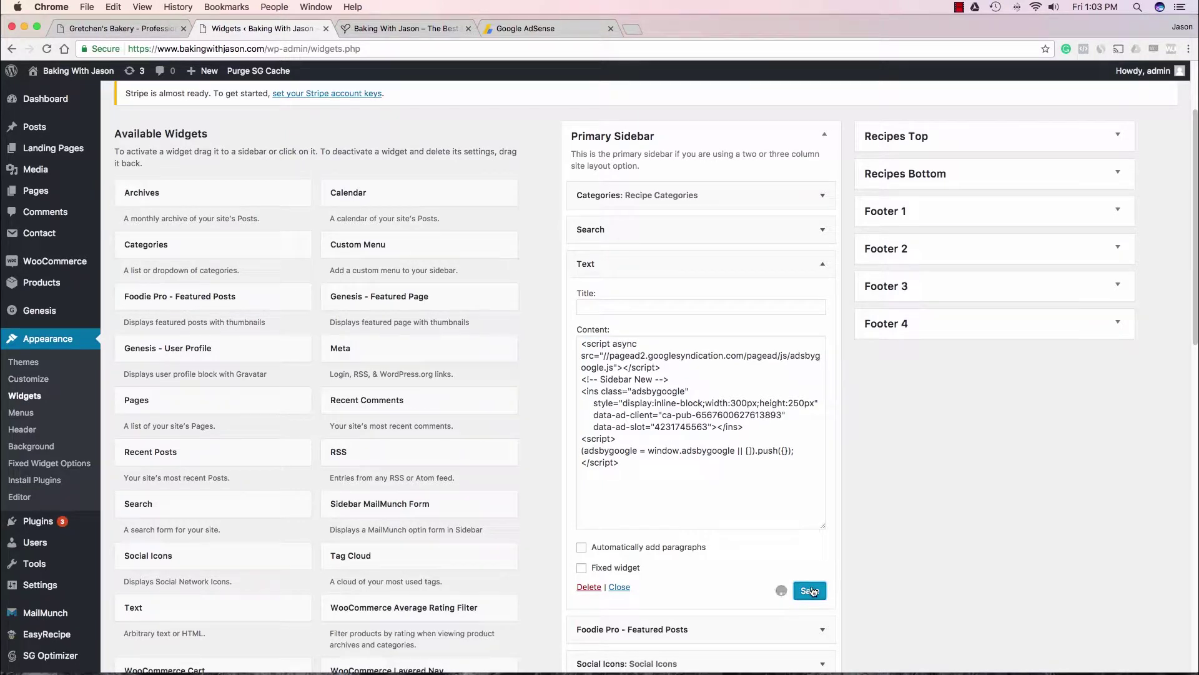
{"action": "left_click", "coordinate": [620, 587]}
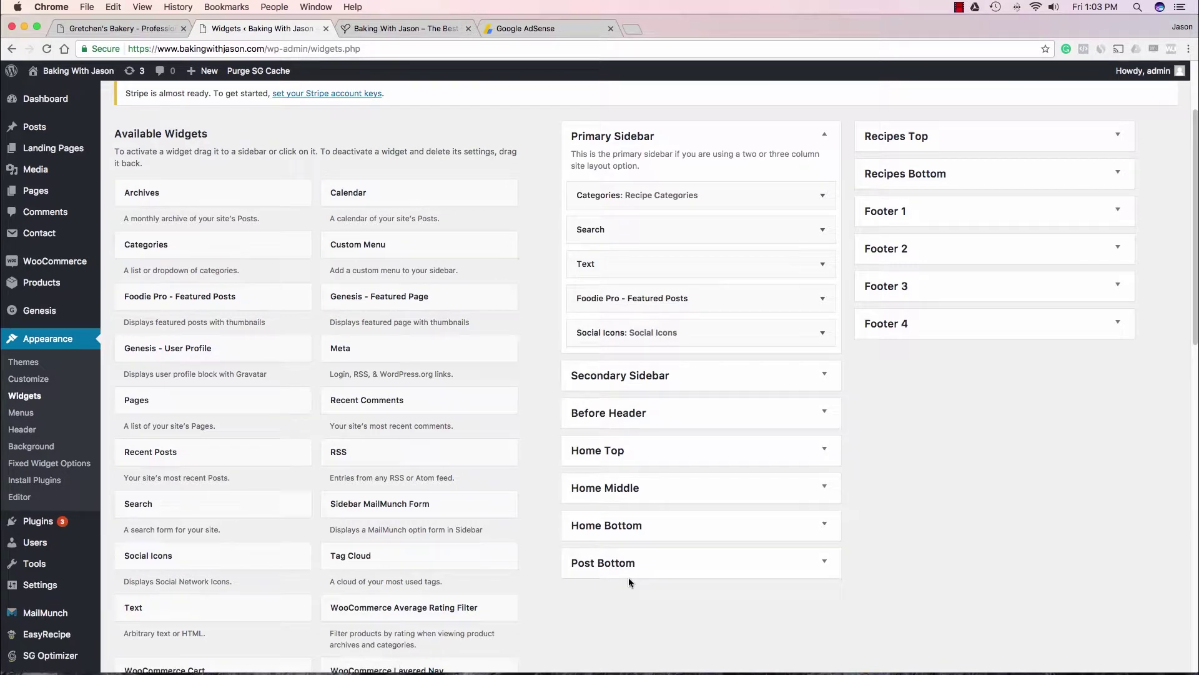
Step: Reload the blog homepage and check the sidebar ad slot beneath the search box
{"action": "left_click", "coordinate": [396, 28]}
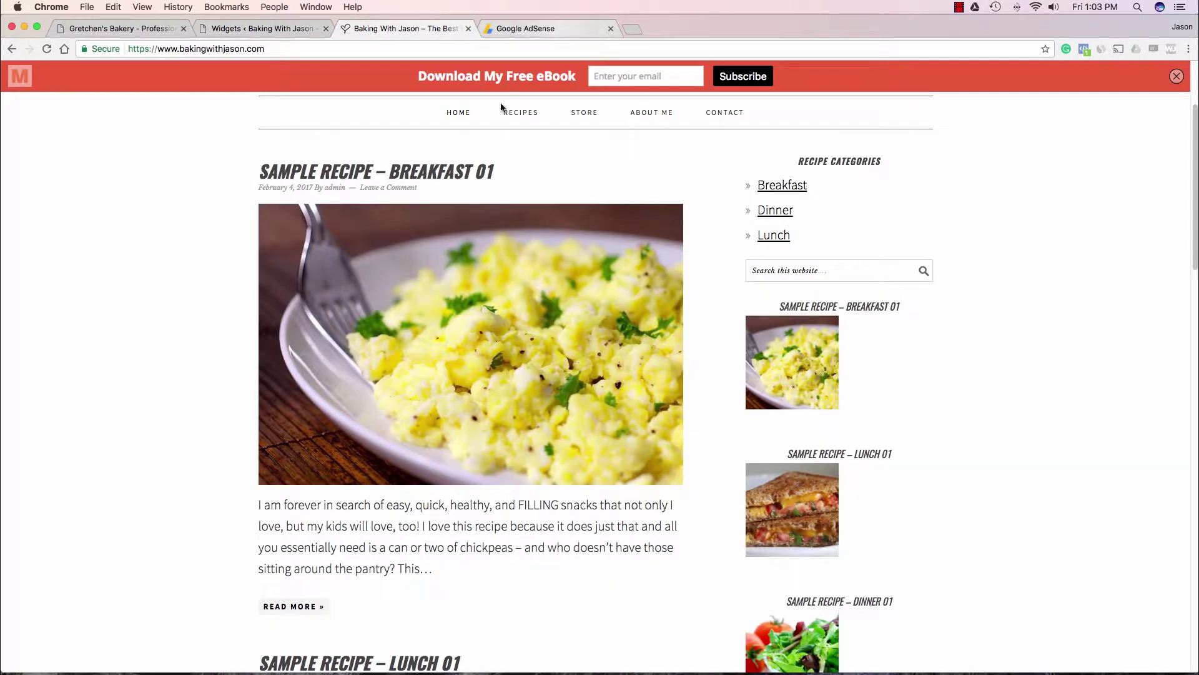
{"action": "left_click", "coordinate": [590, 29]}
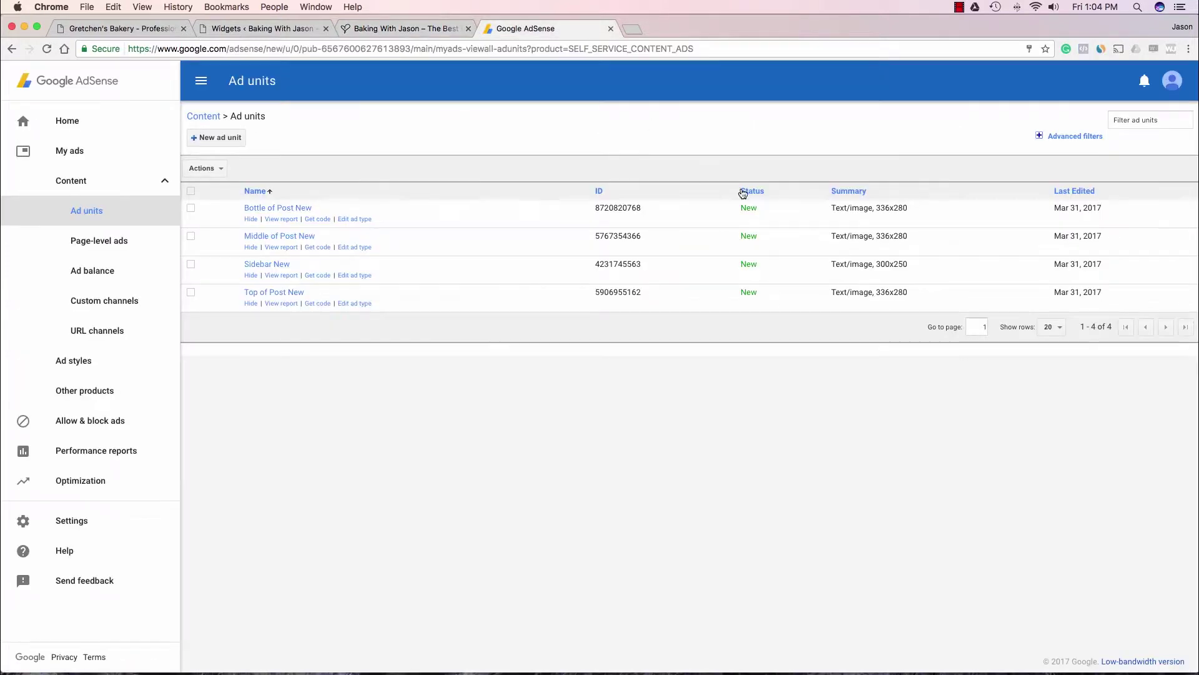
{"action": "key", "text": "super+r"}
{"action": "left_click", "coordinate": [431, 31]}
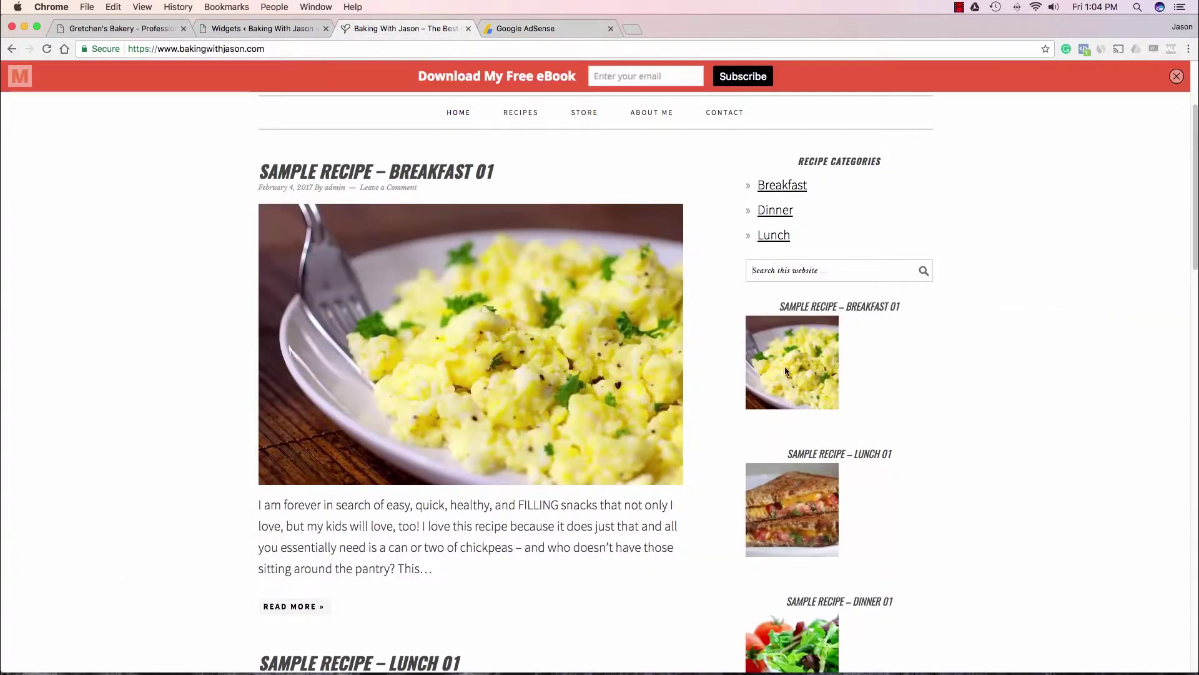
{"action": "left_click", "coordinate": [467, 127]}
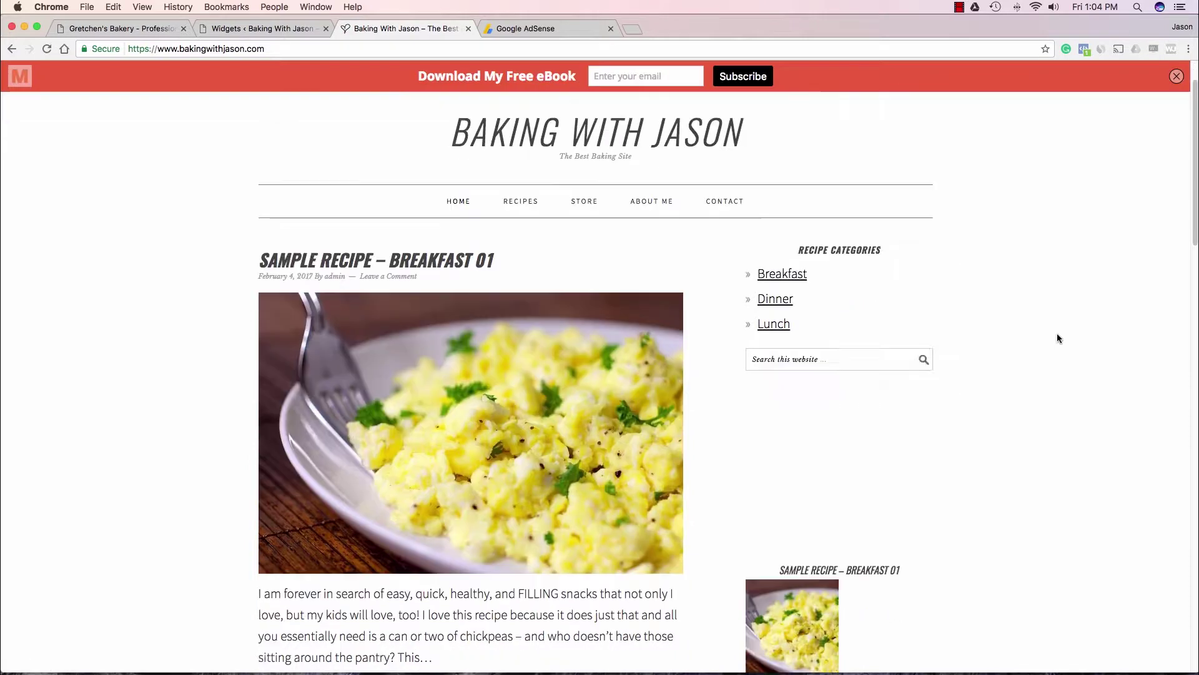
{"action": "scroll", "coordinate": [1012, 356], "scroll_direction": "down", "scroll_amount": 3}
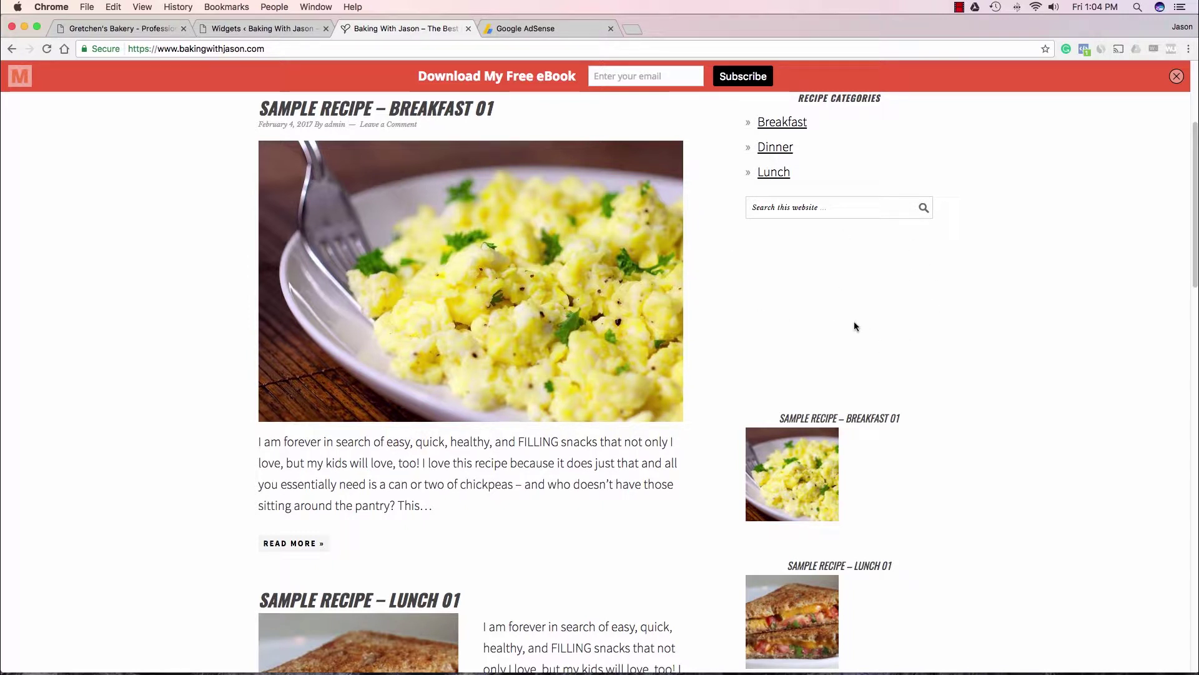
Step: Examine the homepage sidebar down to the area below the social icons as a spot for another ad
{"action": "left_click", "coordinate": [547, 35]}
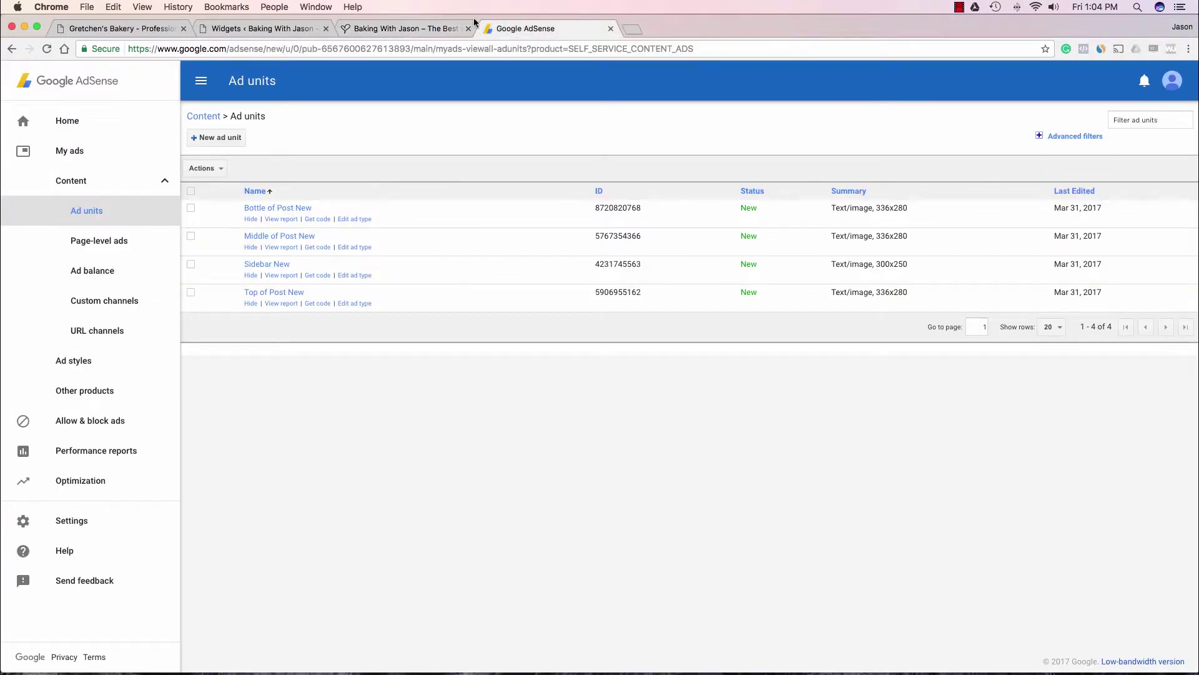
{"action": "left_click", "coordinate": [412, 29]}
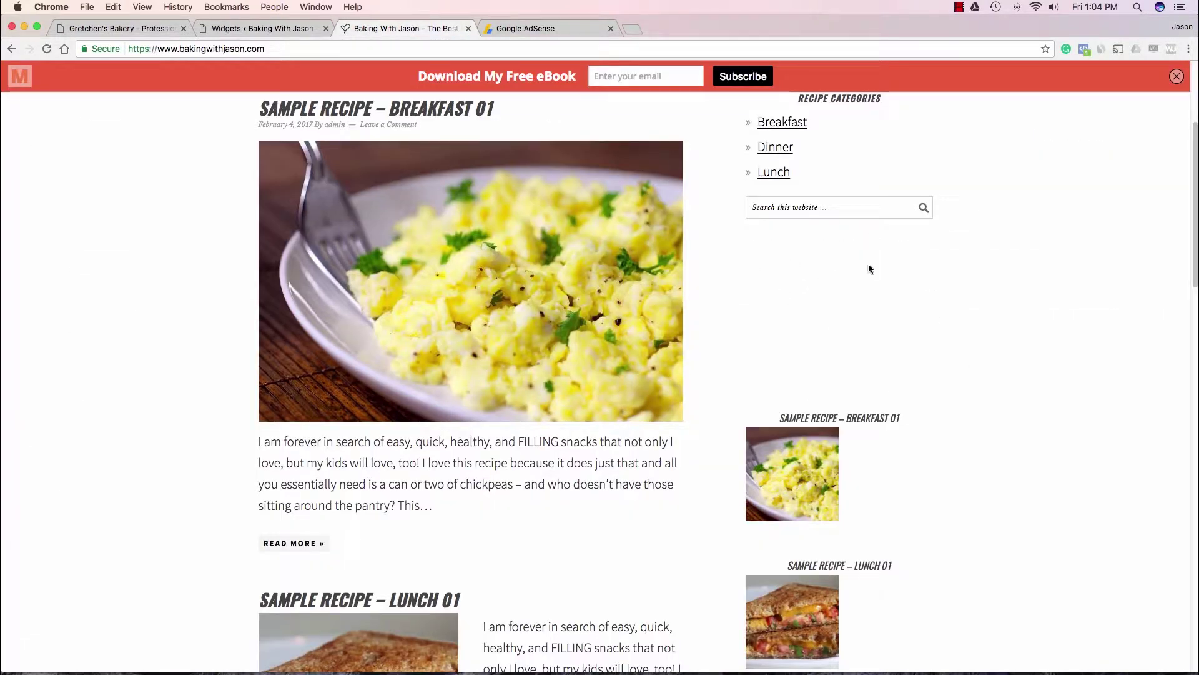
{"action": "scroll", "coordinate": [919, 328], "scroll_direction": "down", "scroll_amount": 10}
{"action": "scroll", "coordinate": [916, 330], "scroll_direction": "down", "scroll_amount": 2}
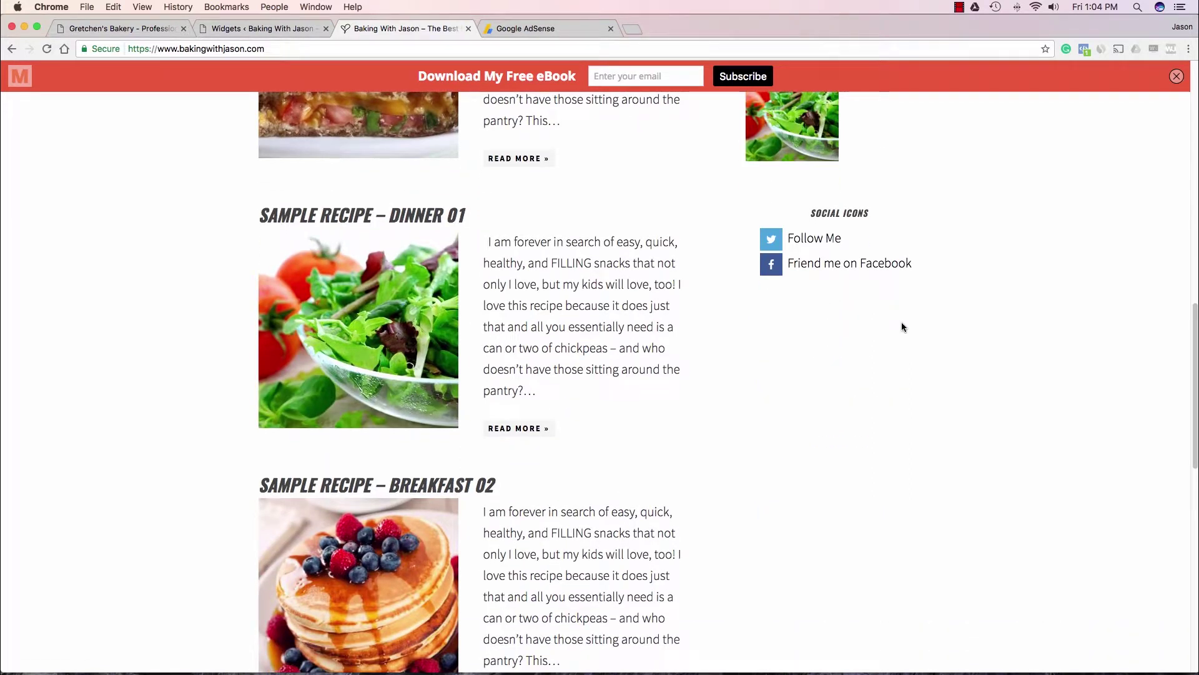
{"action": "scroll", "coordinate": [881, 628], "scroll_direction": "down", "scroll_amount": 3}
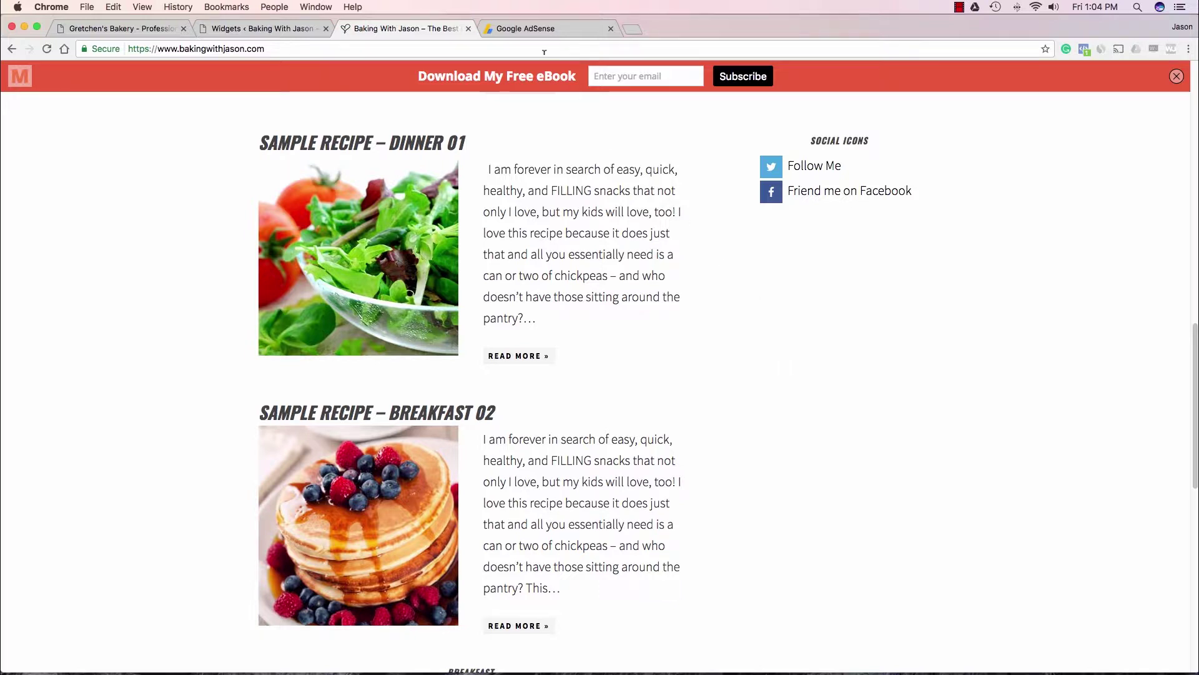
Step: Create a 300 x 600 Large Skyscraper ad unit named Bottle of Sidebar Newe in Google AdSense and copy its ad code
{"action": "left_click", "coordinate": [537, 31]}
{"action": "key", "text": "super+r"}
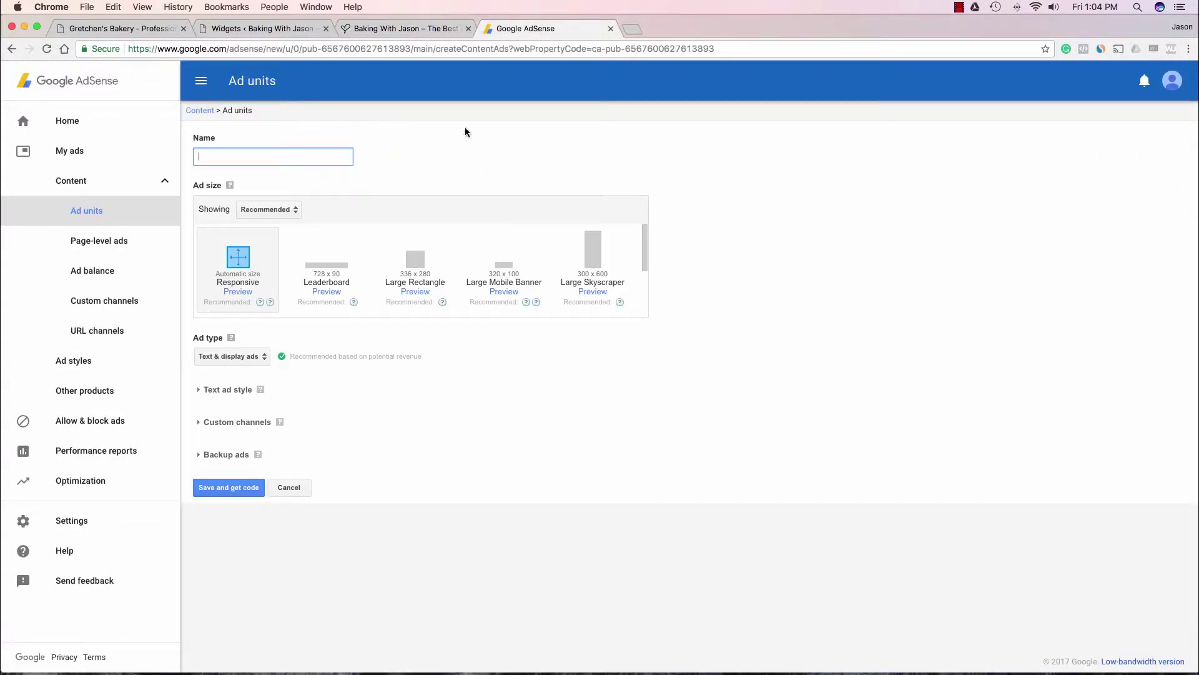
{"action": "left_click", "coordinate": [594, 270]}
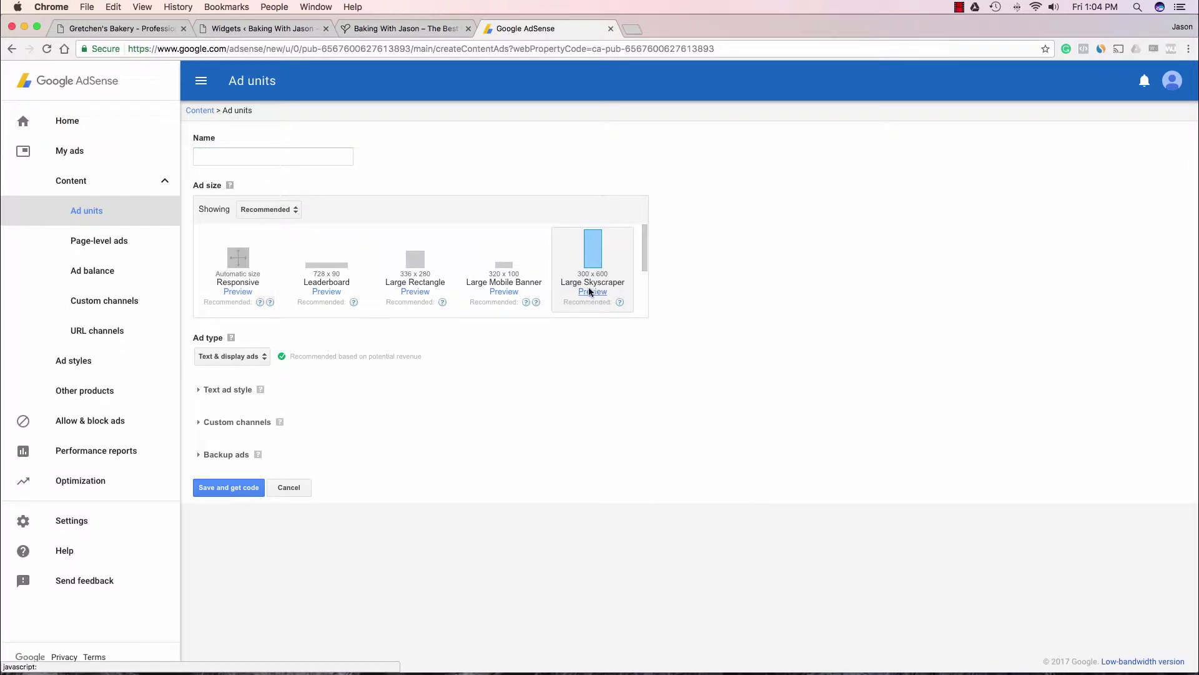
{"action": "left_click", "coordinate": [283, 157]}
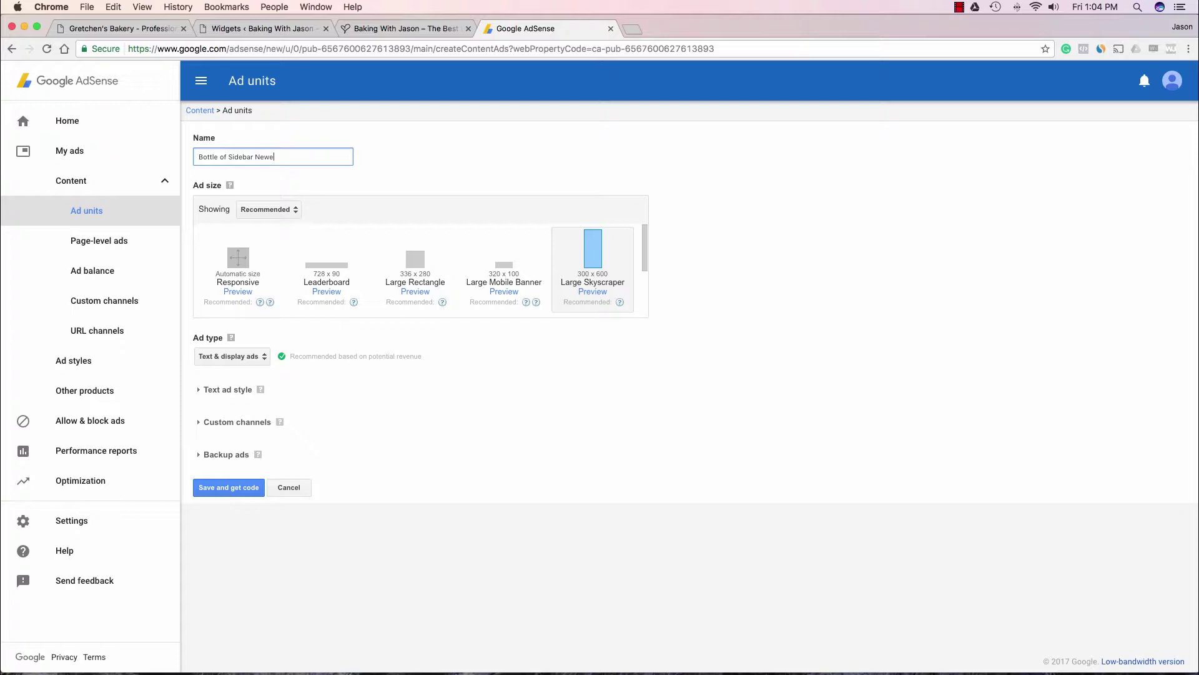
{"action": "left_click", "coordinate": [401, 156]}
{"action": "left_click", "coordinate": [226, 487]}
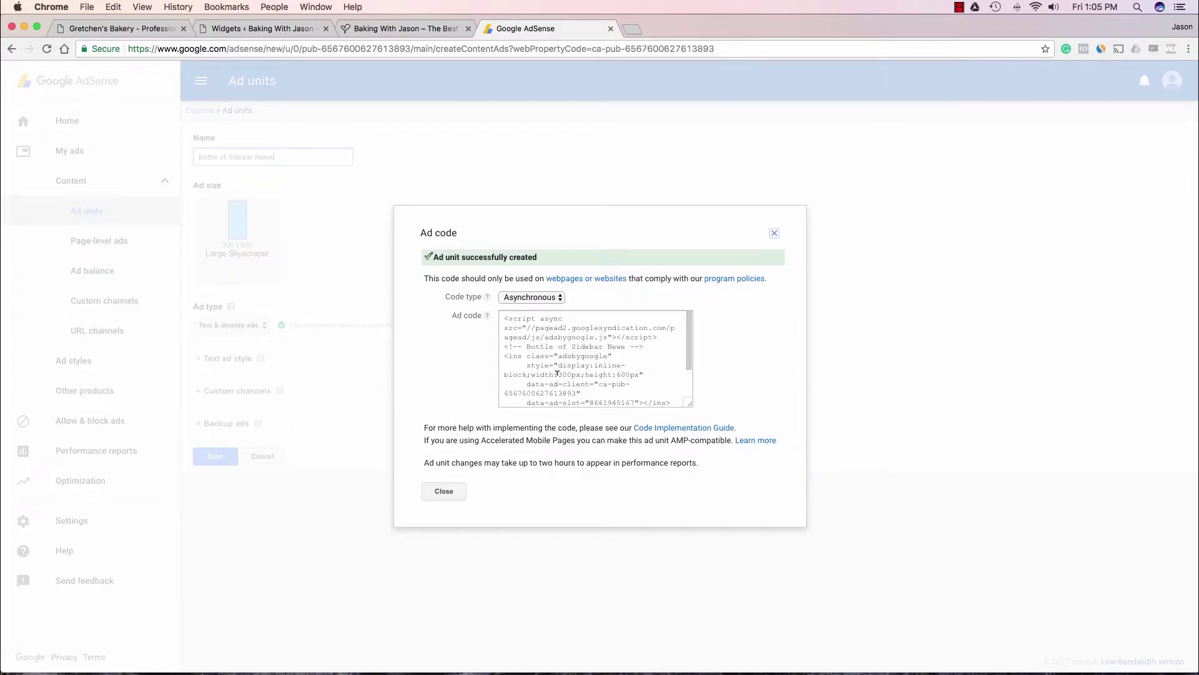
{"action": "right_click", "coordinate": [558, 373]}
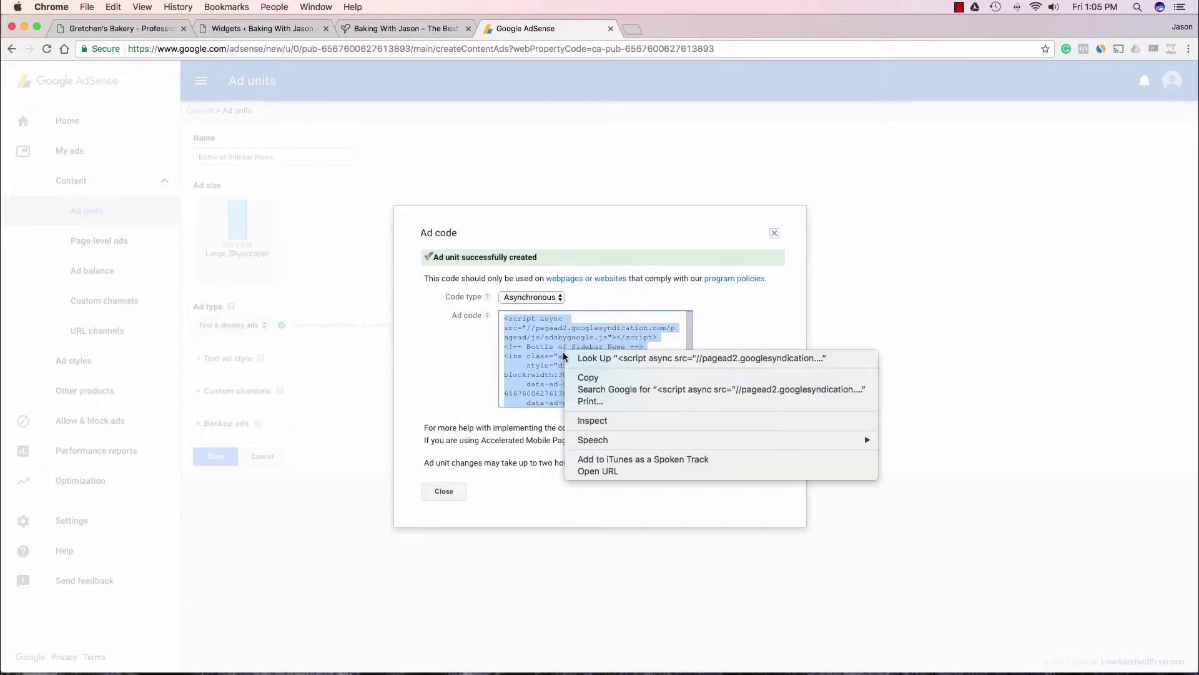
{"action": "left_click", "coordinate": [587, 379]}
Step: Add a Text widget to the end of the WordPress Primary Sidebar, below Social Icons
{"action": "left_click", "coordinate": [268, 31]}
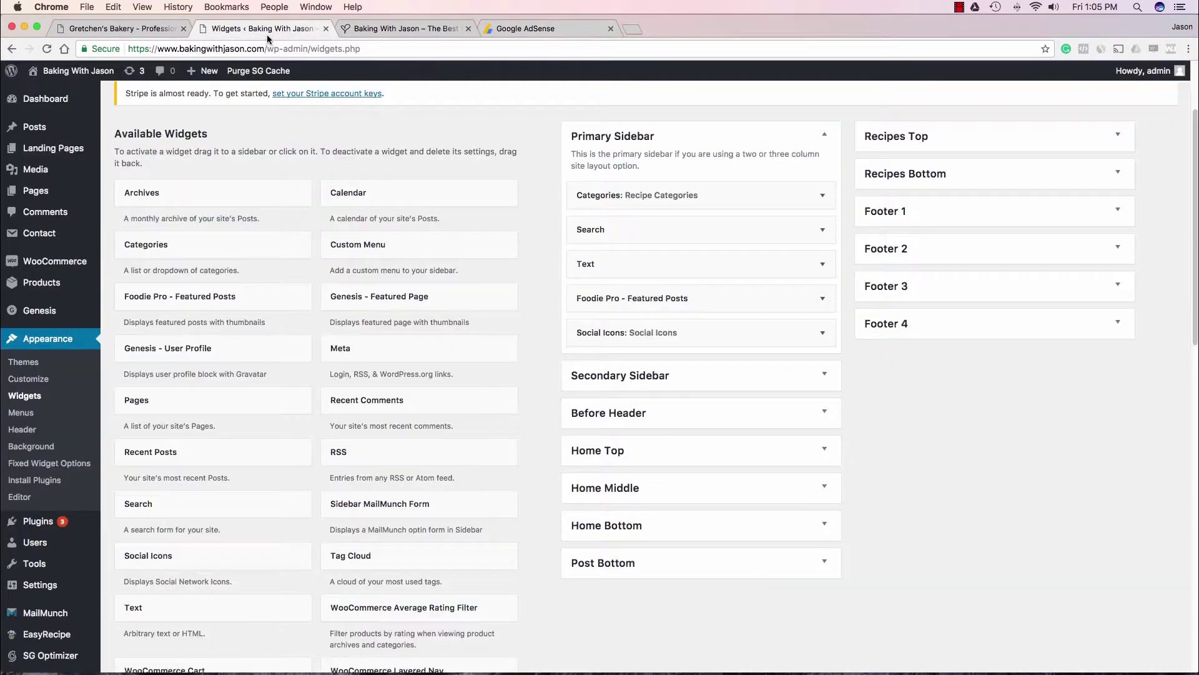
{"action": "scroll", "coordinate": [365, 434], "scroll_direction": "down", "scroll_amount": 10}
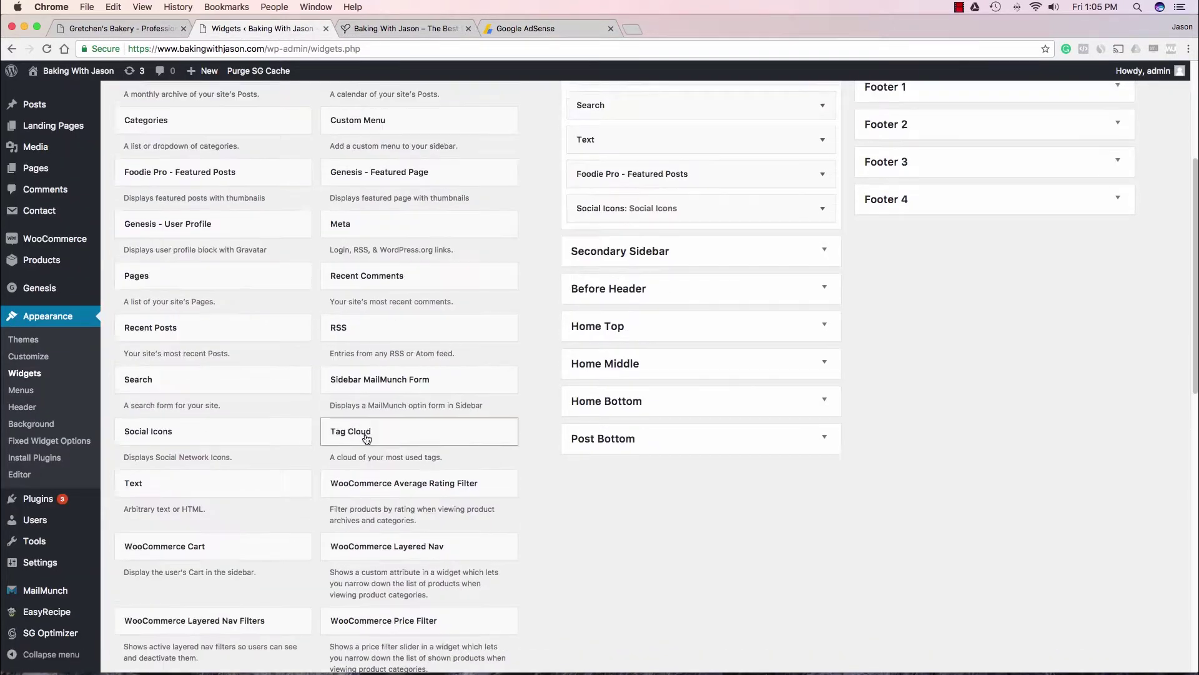
{"action": "scroll", "coordinate": [346, 475], "scroll_direction": "up", "scroll_amount": 1}
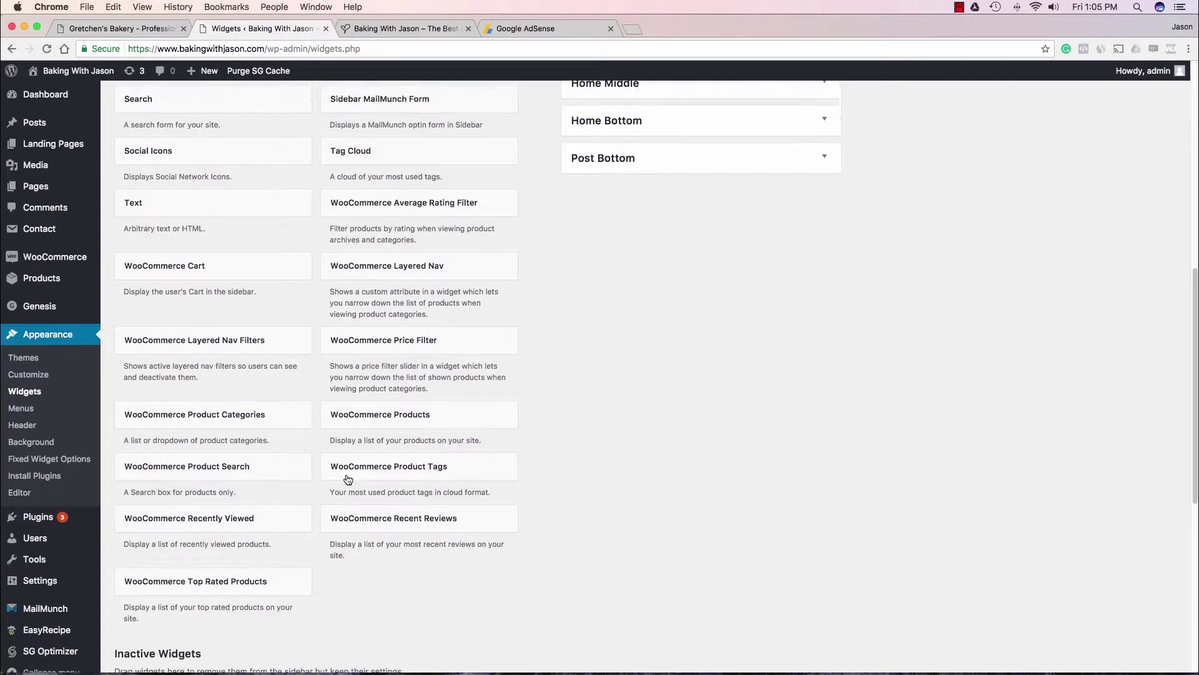
{"action": "left_click_drag", "start_coordinate": [238, 222], "coordinate": [699, 52]}
{"action": "left_click_drag", "start_coordinate": [684, 176], "coordinate": [629, 490]}
Step: Paste the copied ad code into the new Text widget's content, enable Fixed widget and save the widget
{"action": "scroll", "coordinate": [652, 446], "scroll_direction": "down", "scroll_amount": 3}
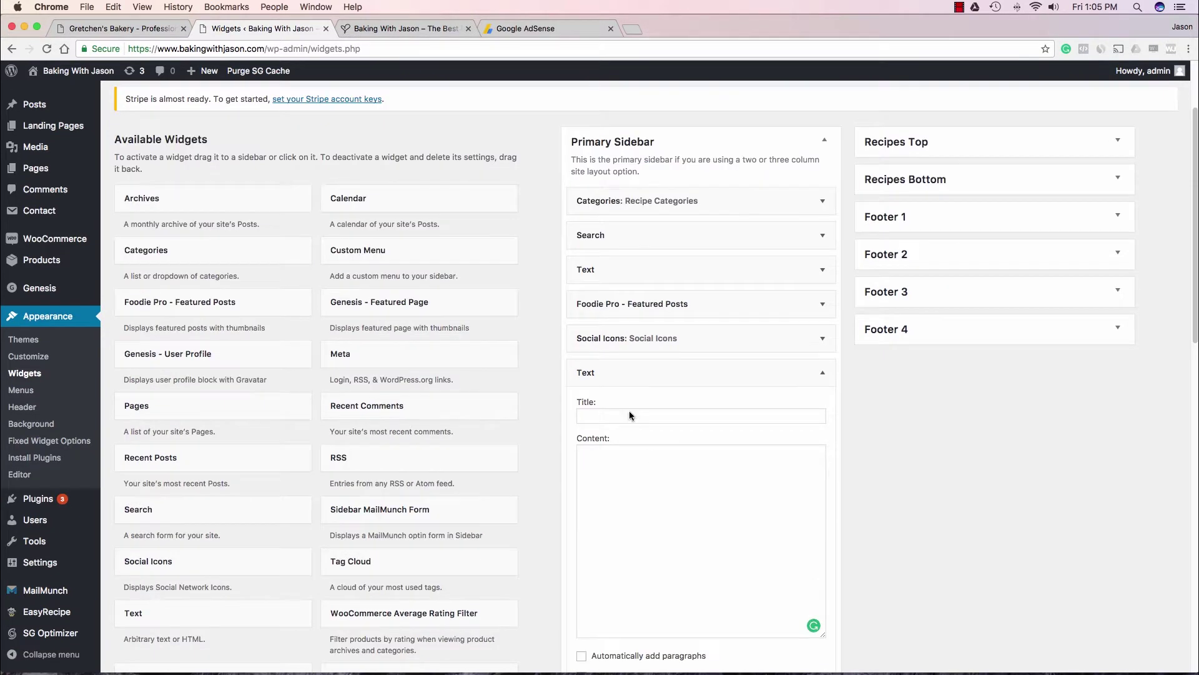
{"action": "right_click", "coordinate": [638, 467]}
{"action": "left_click", "coordinate": [663, 530]}
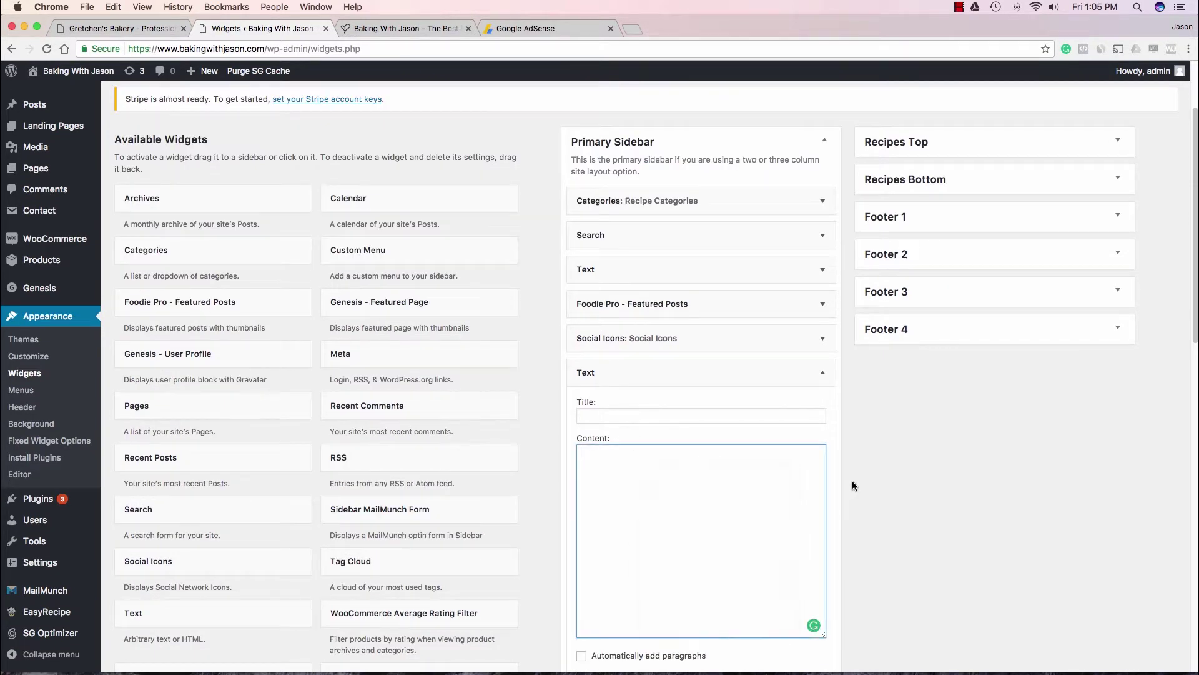
{"action": "scroll", "coordinate": [852, 481], "scroll_direction": "down", "scroll_amount": 4}
{"action": "left_click", "coordinate": [810, 566]}
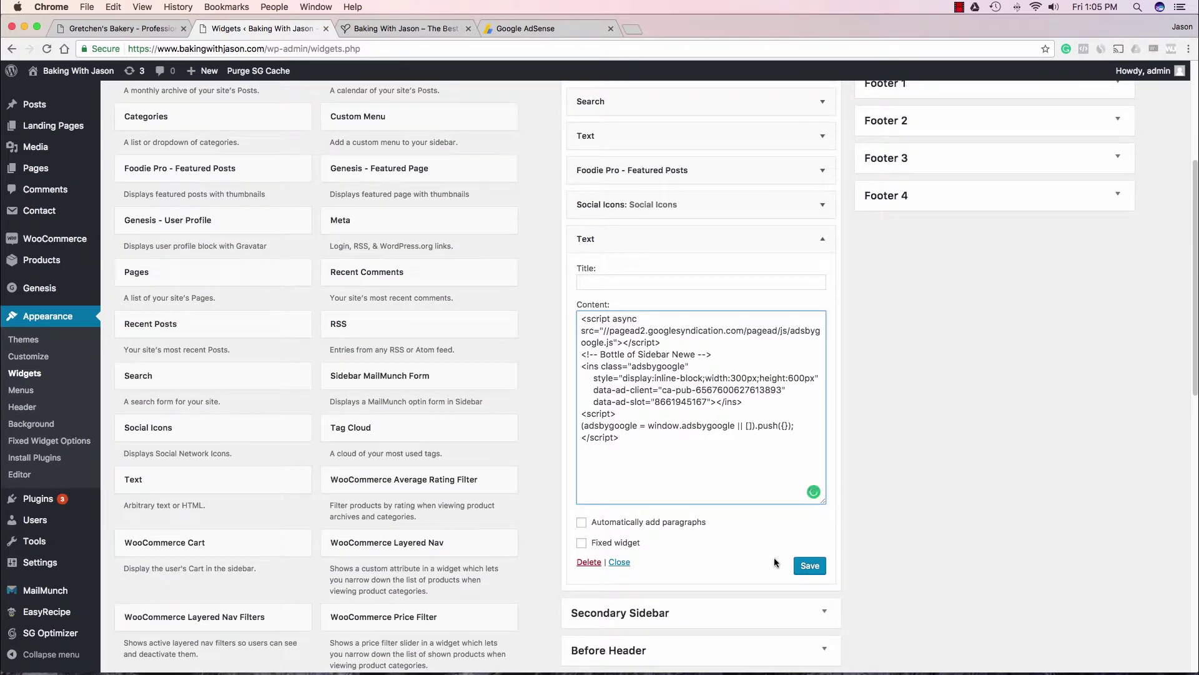
{"action": "left_click", "coordinate": [822, 570]}
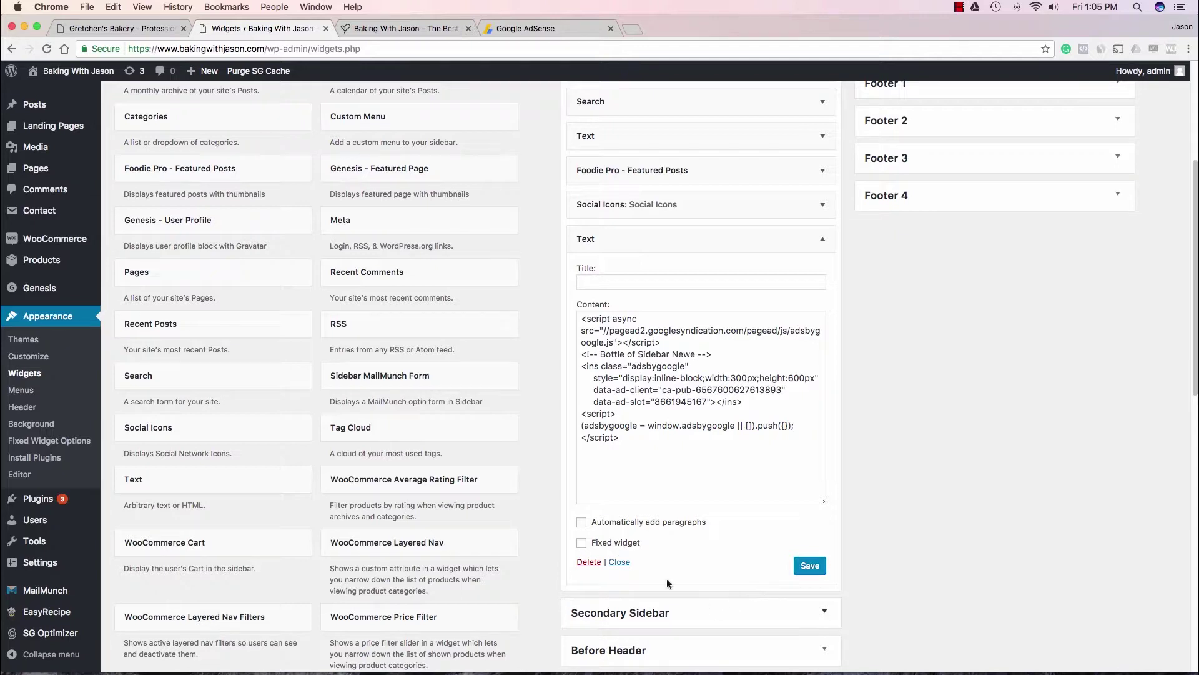
{"action": "left_click", "coordinate": [581, 544]}
{"action": "left_click", "coordinate": [814, 570]}
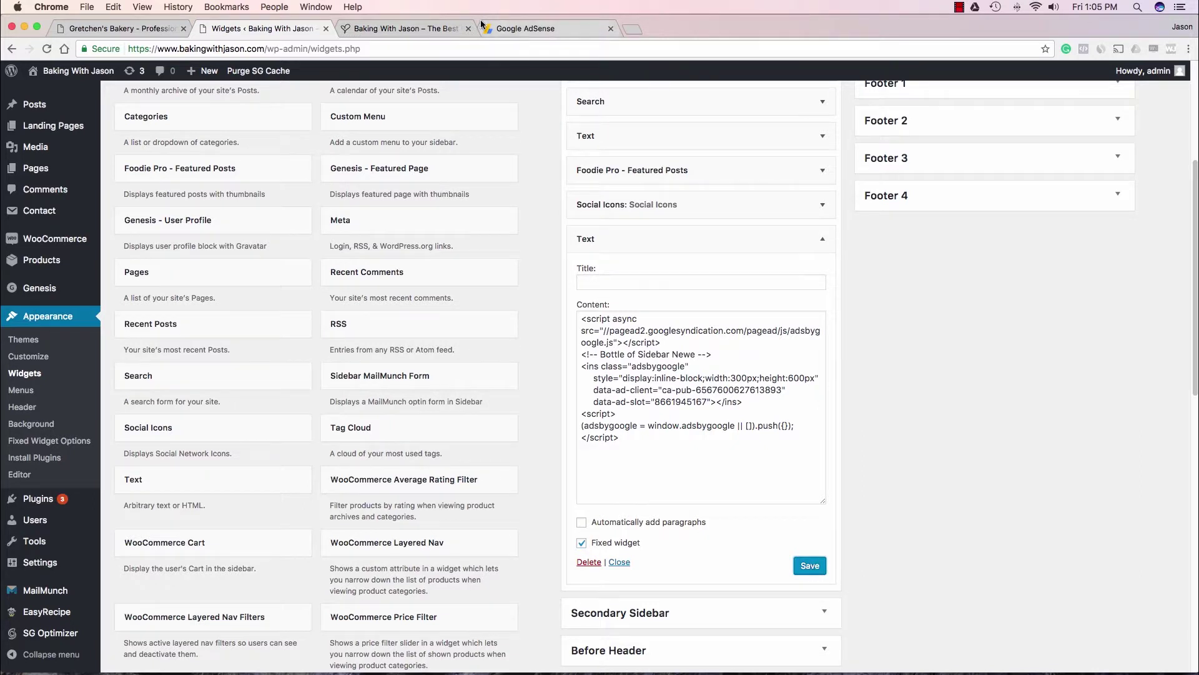
Step: Reload the blog homepage and check the sidebar below the social icons for the skyscraper ad
{"action": "left_click", "coordinate": [403, 28]}
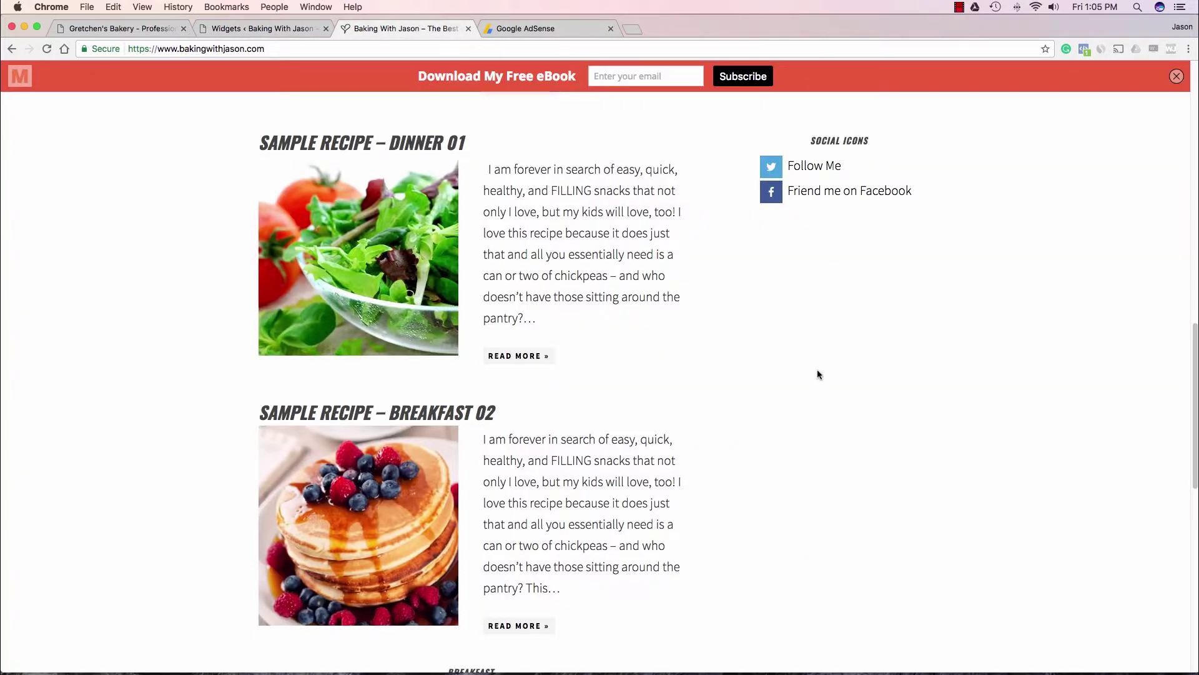
{"action": "scroll", "coordinate": [817, 369], "scroll_direction": "down", "scroll_amount": 8}
{"action": "scroll", "coordinate": [819, 373], "scroll_direction": "down", "scroll_amount": 3}
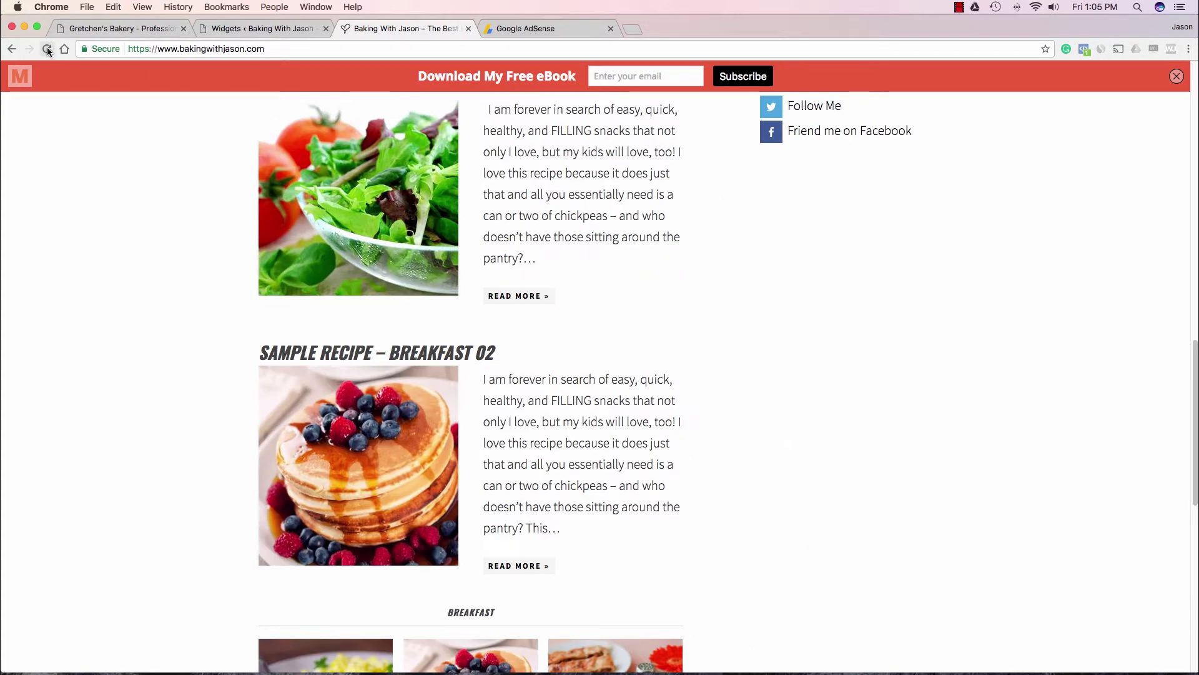
{"action": "left_click", "coordinate": [47, 49]}
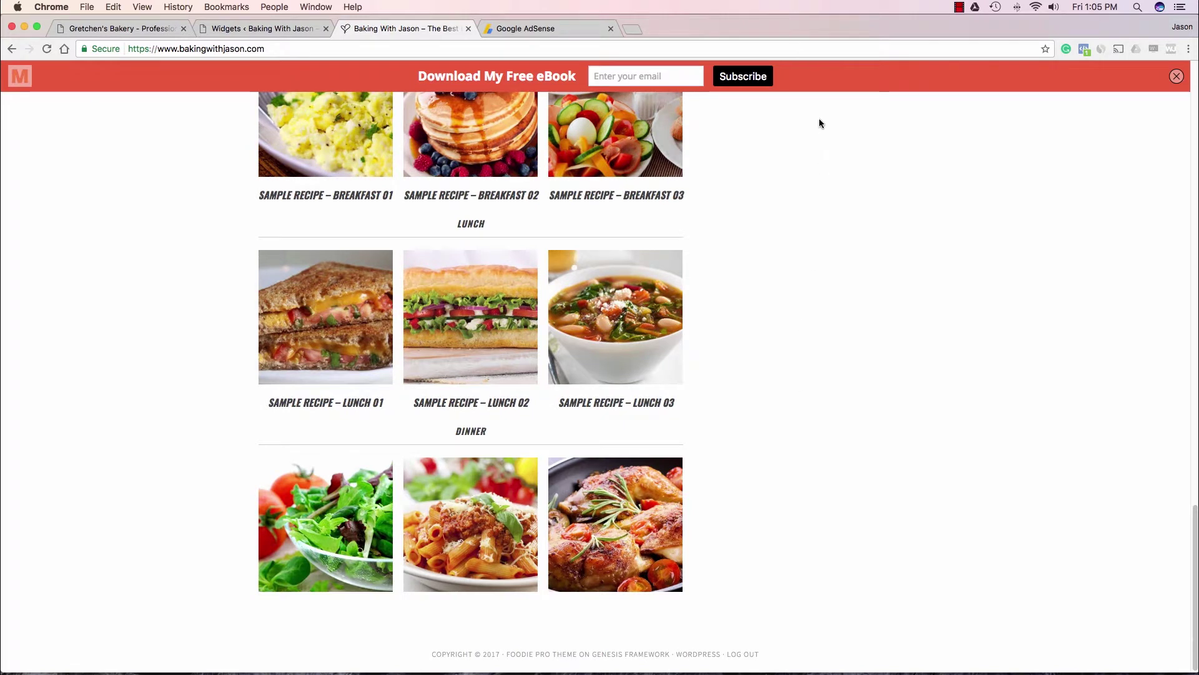
{"action": "scroll", "coordinate": [841, 412], "scroll_direction": "up", "scroll_amount": 15}
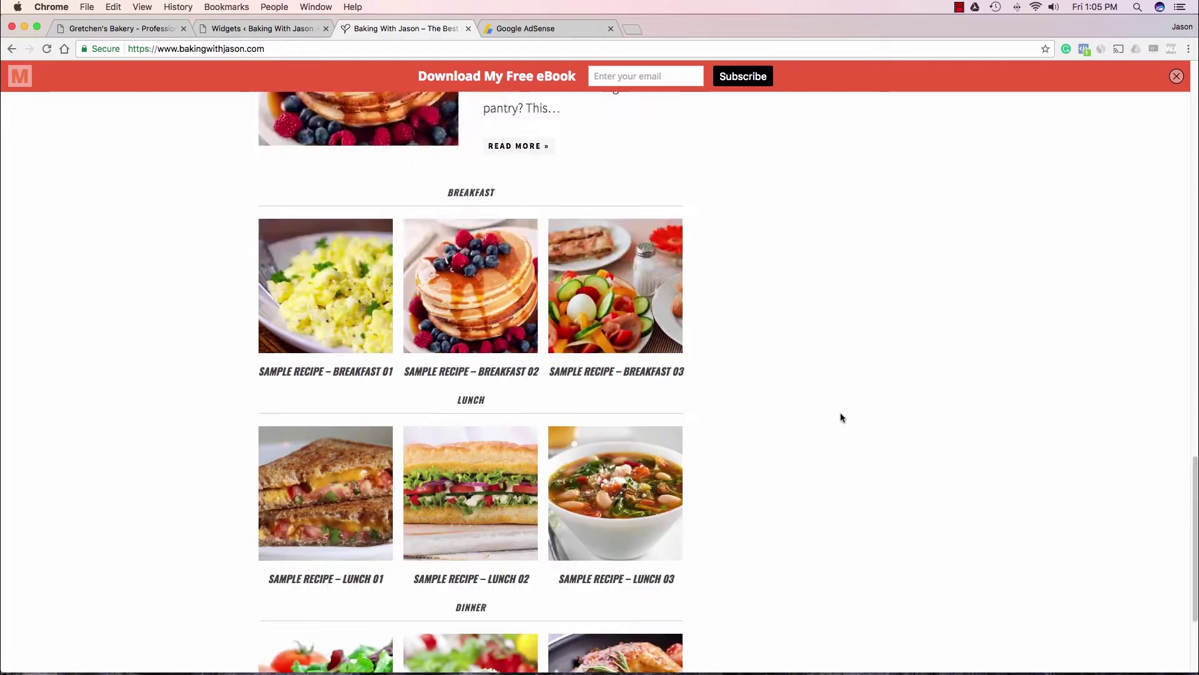
{"action": "scroll", "coordinate": [830, 390], "scroll_direction": "down", "scroll_amount": 10}
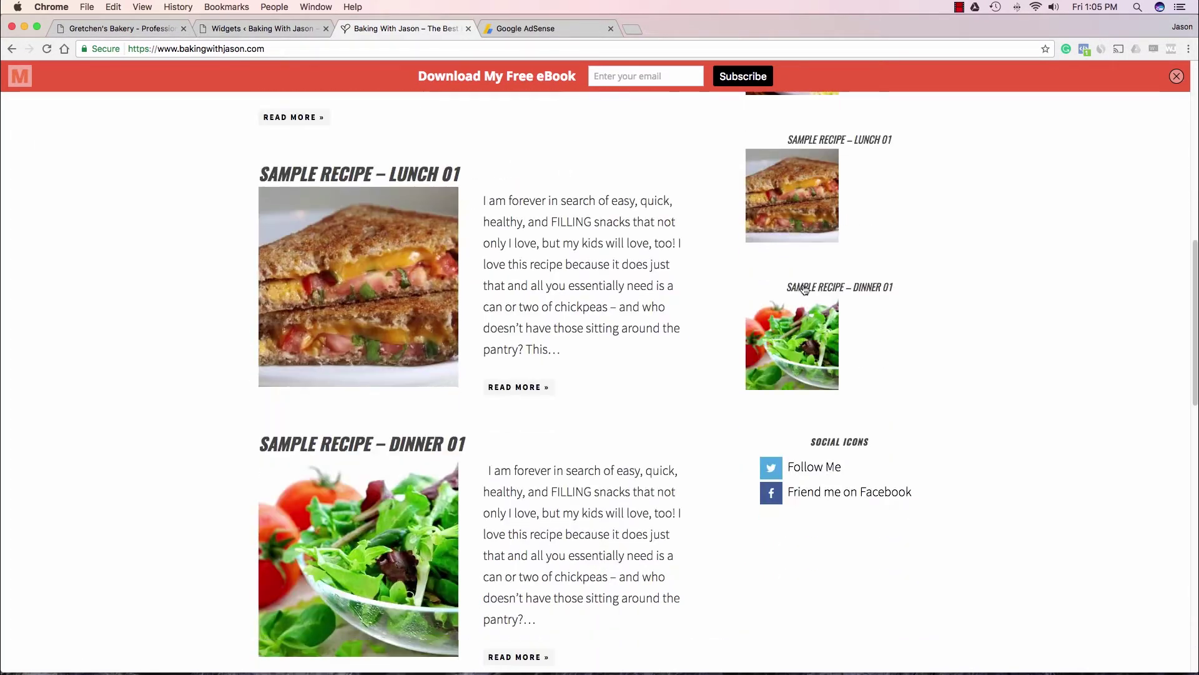
Step: Collapse the skyscraper ad's Text widget and recheck the homepage sidebar down to the footer
{"action": "left_click", "coordinate": [269, 29]}
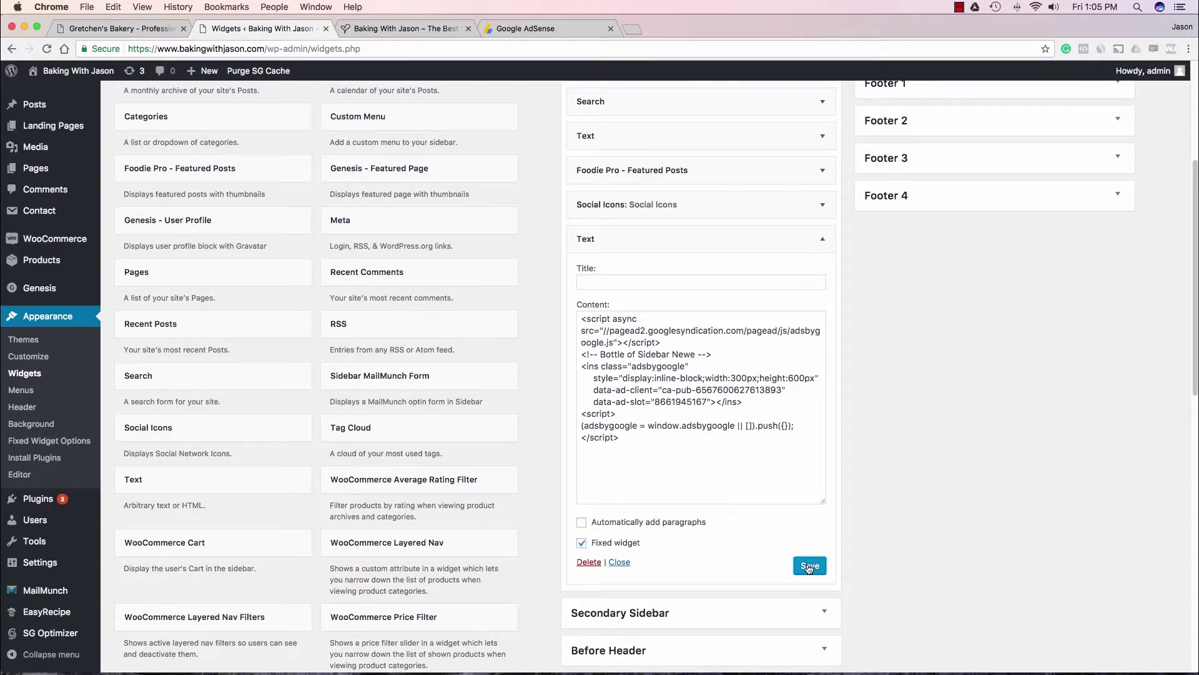
{"action": "left_click", "coordinate": [620, 563]}
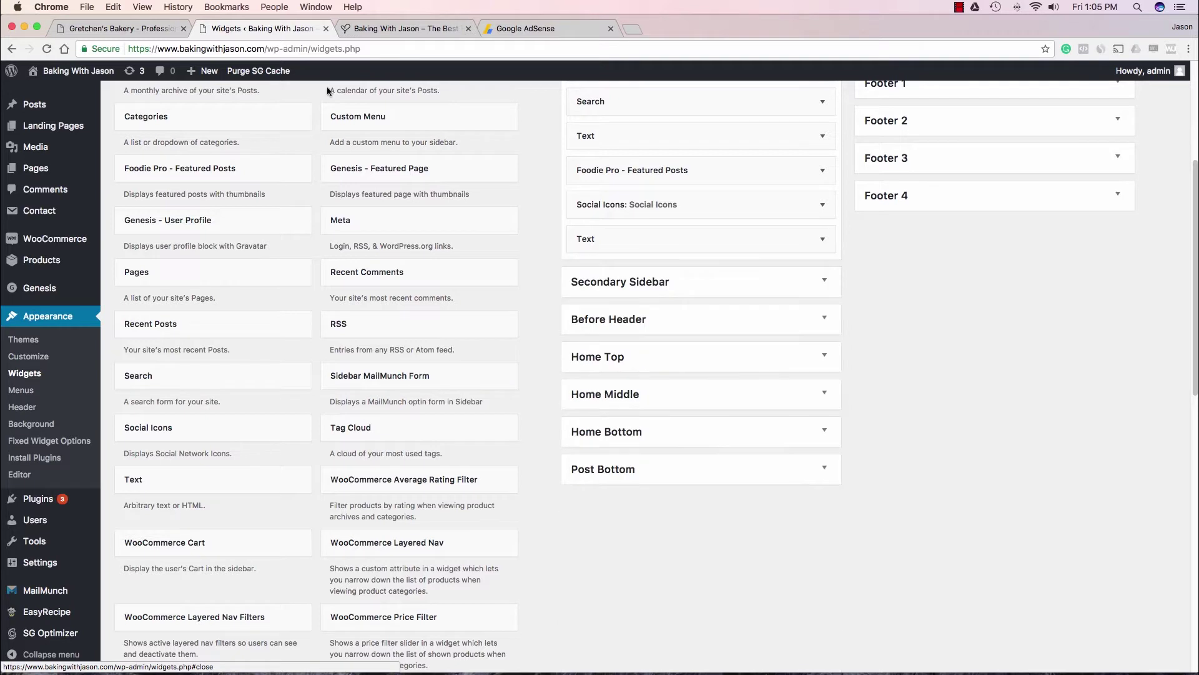
{"action": "left_click", "coordinate": [406, 28]}
{"action": "scroll", "coordinate": [818, 319], "scroll_direction": "down", "scroll_amount": 5}
{"action": "scroll", "coordinate": [814, 348], "scroll_direction": "down", "scroll_amount": 5}
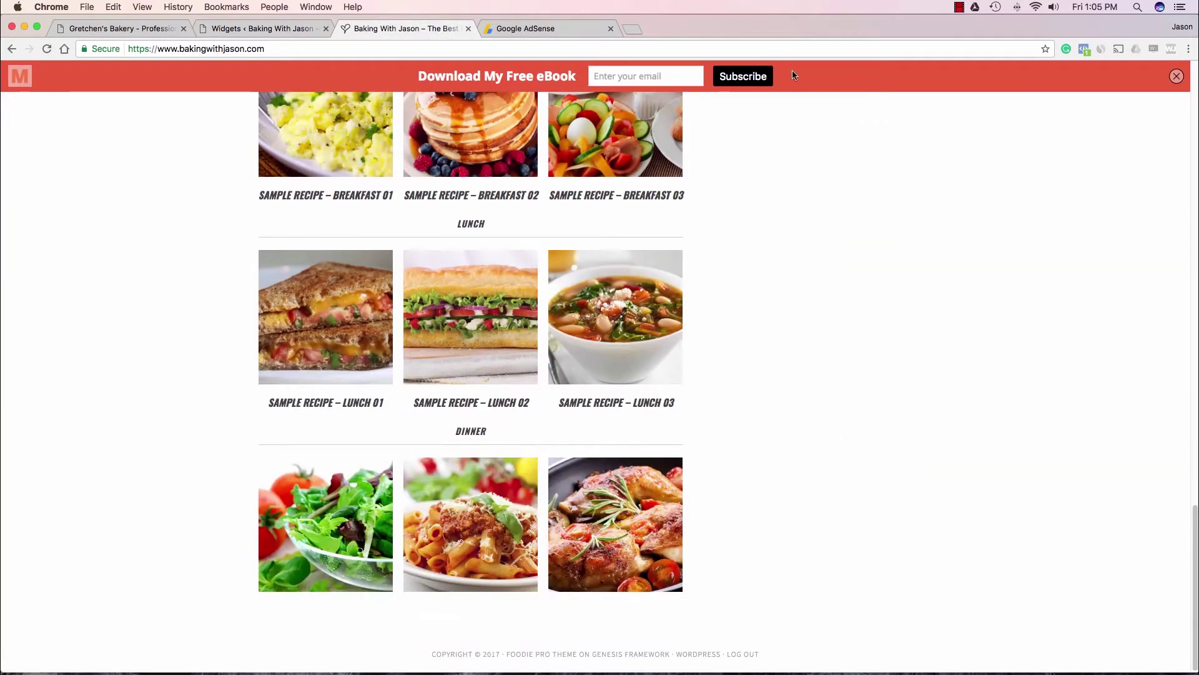
Step: Look through the installed plugins for Q2W3 Fixed Widget and Quick Adsense
{"action": "left_click", "coordinate": [293, 26]}
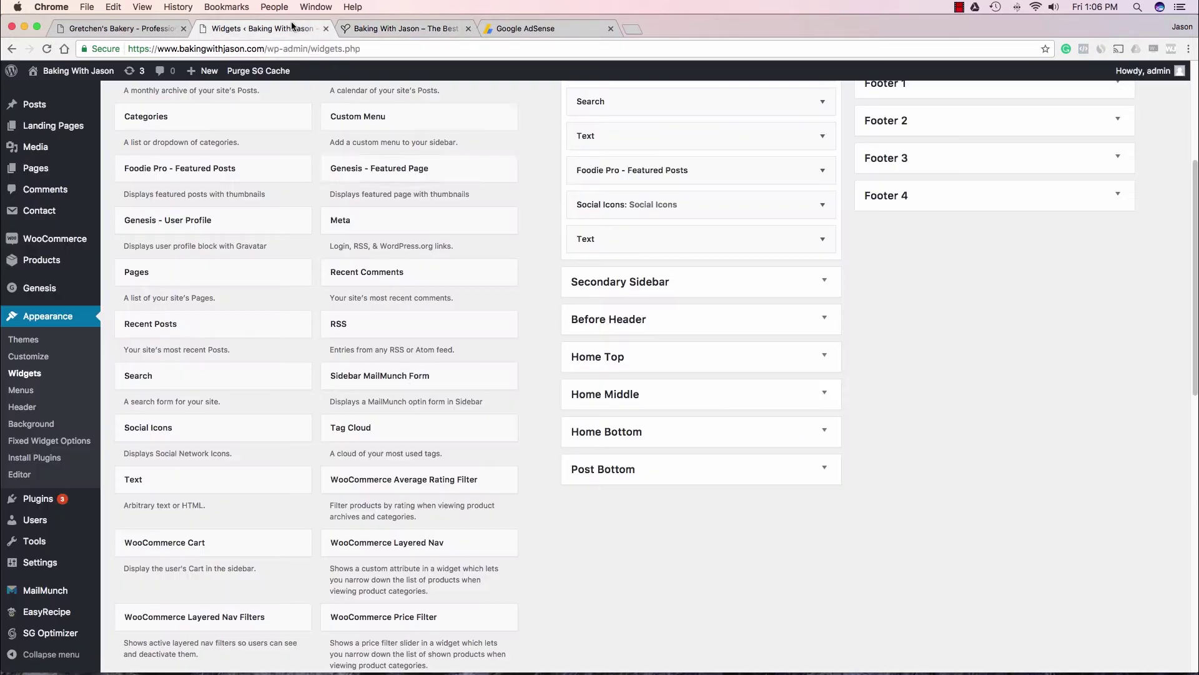
{"action": "scroll", "coordinate": [697, 494], "scroll_direction": "up", "scroll_amount": 3}
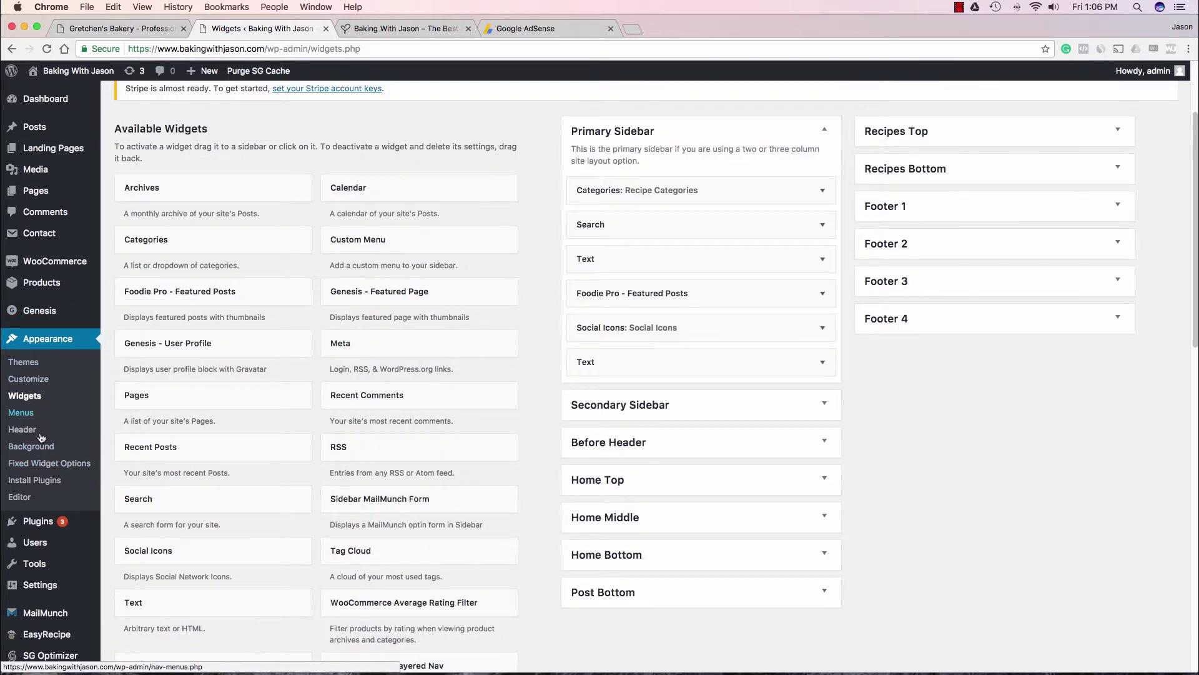
{"action": "left_click", "coordinate": [128, 530]}
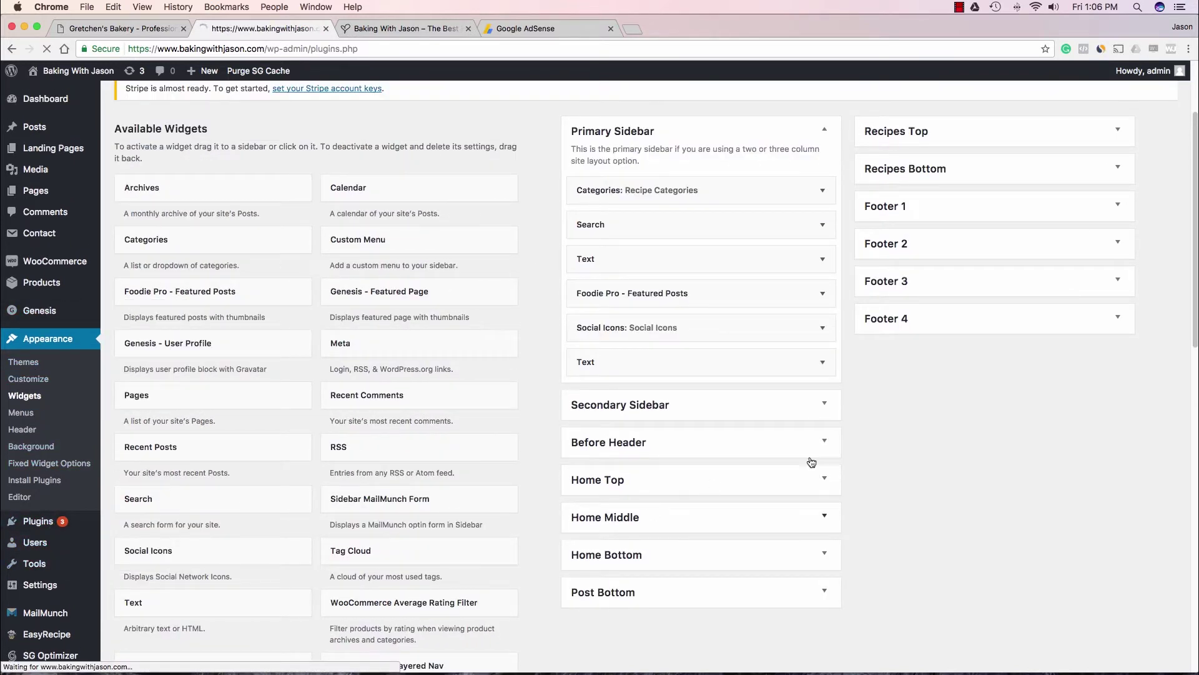
{"action": "scroll", "coordinate": [993, 418], "scroll_direction": "down", "scroll_amount": 1}
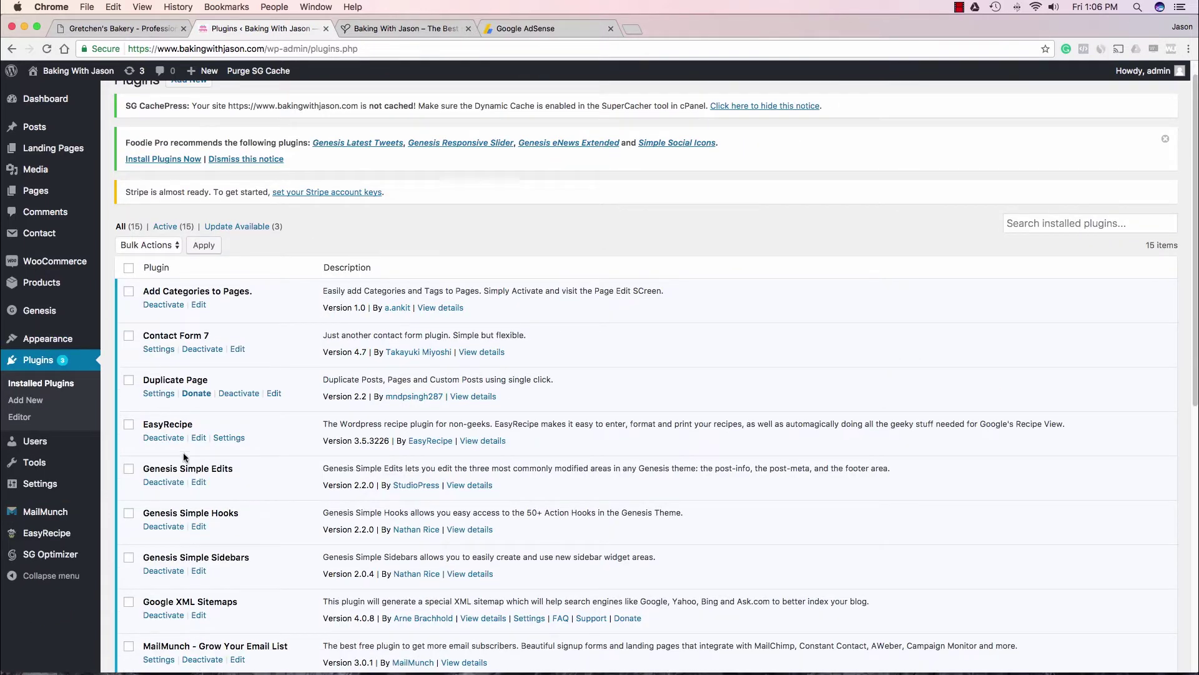
{"action": "scroll", "coordinate": [261, 320], "scroll_direction": "down", "scroll_amount": 5}
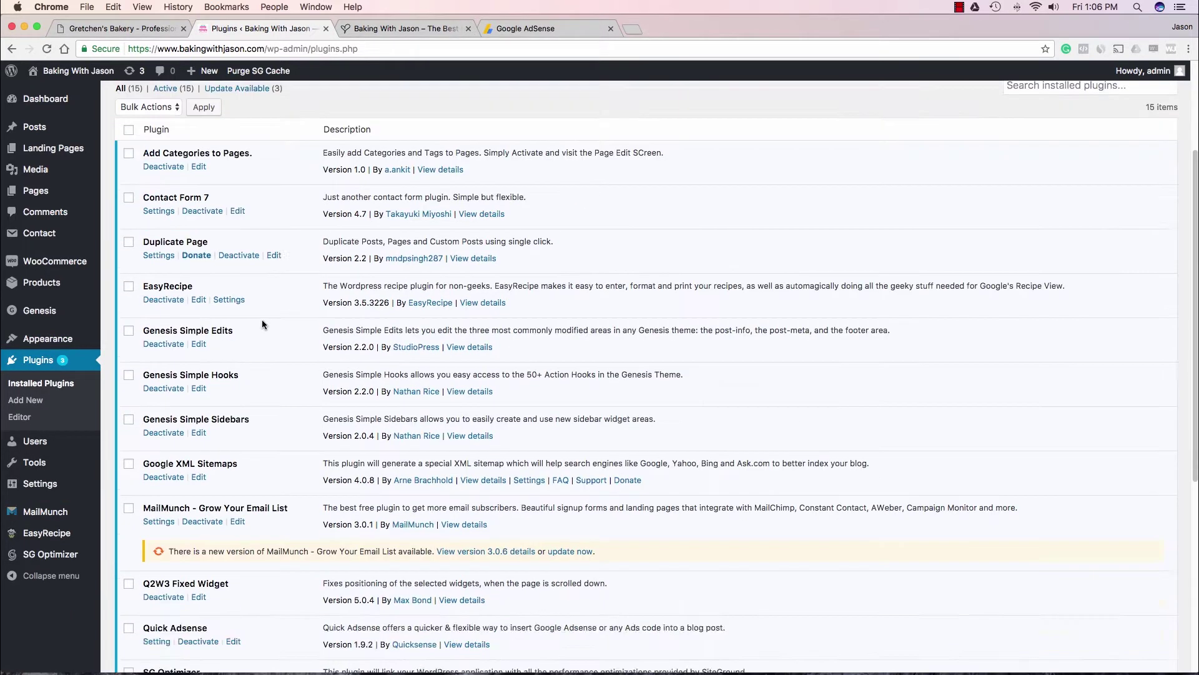
{"action": "scroll", "coordinate": [261, 324], "scroll_direction": "down", "scroll_amount": 2}
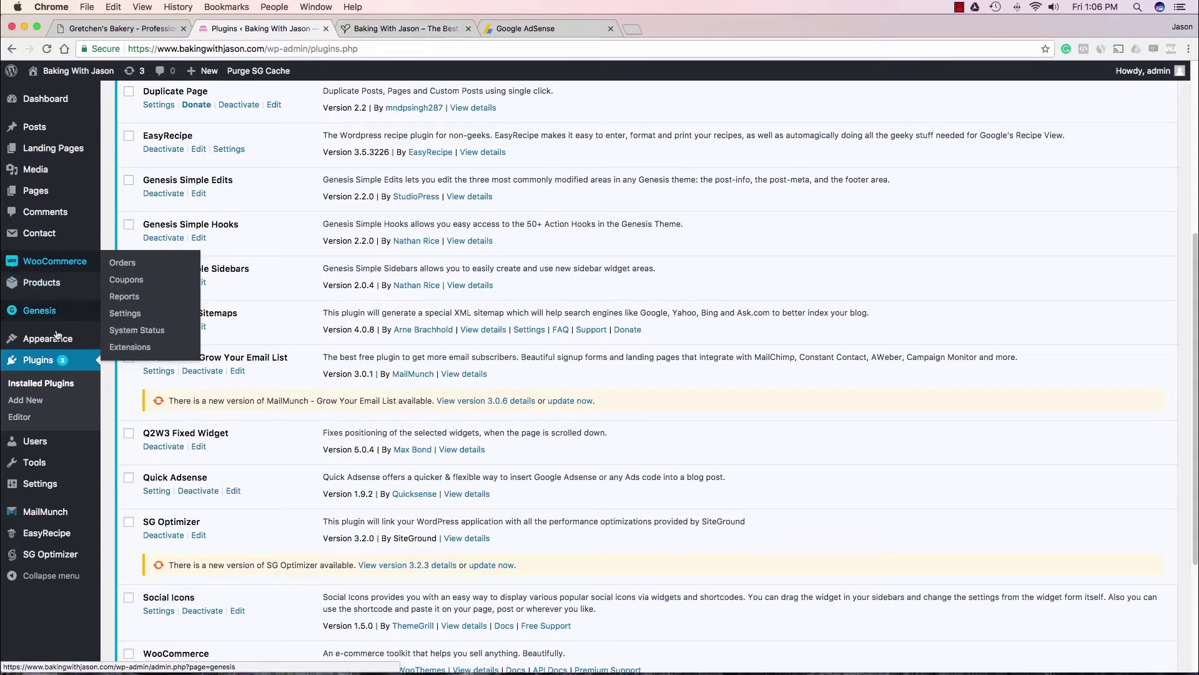
Step: Reopen the last Text widget in the Primary Sidebar and save it with Fixed widget enabled
{"action": "left_click", "coordinate": [118, 386]}
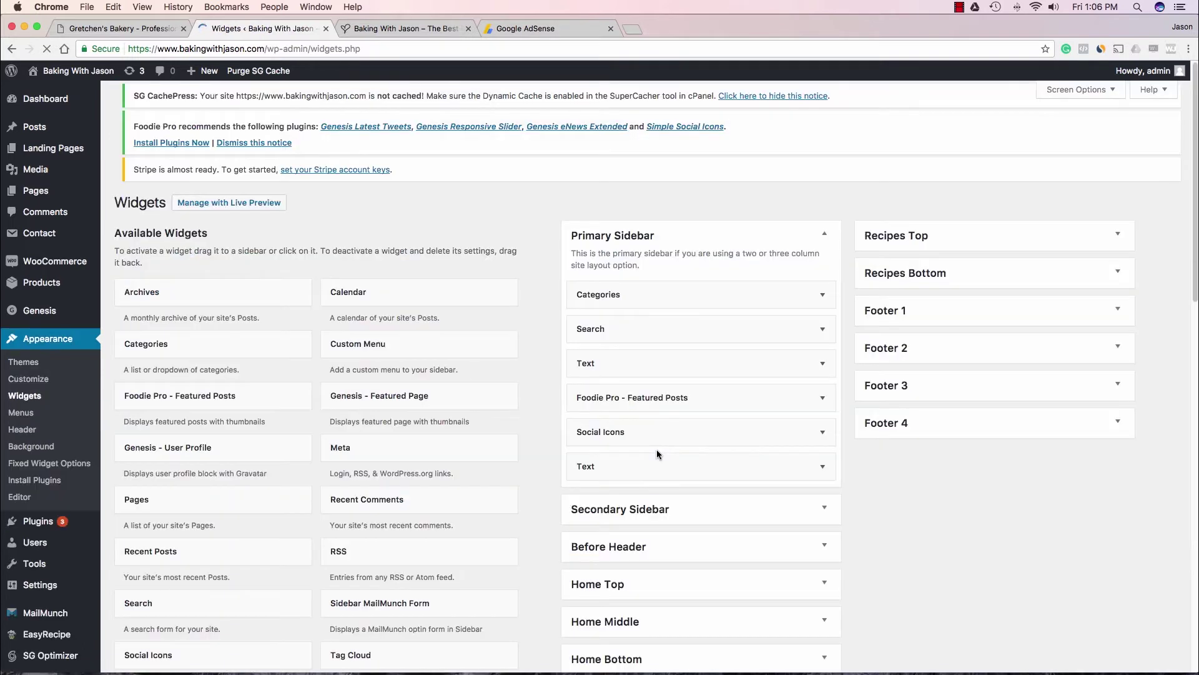
{"action": "right_click", "coordinate": [657, 449]}
{"action": "left_click", "coordinate": [650, 481]}
{"action": "left_click", "coordinate": [625, 488]}
{"action": "scroll", "coordinate": [684, 477], "scroll_direction": "down", "scroll_amount": 5}
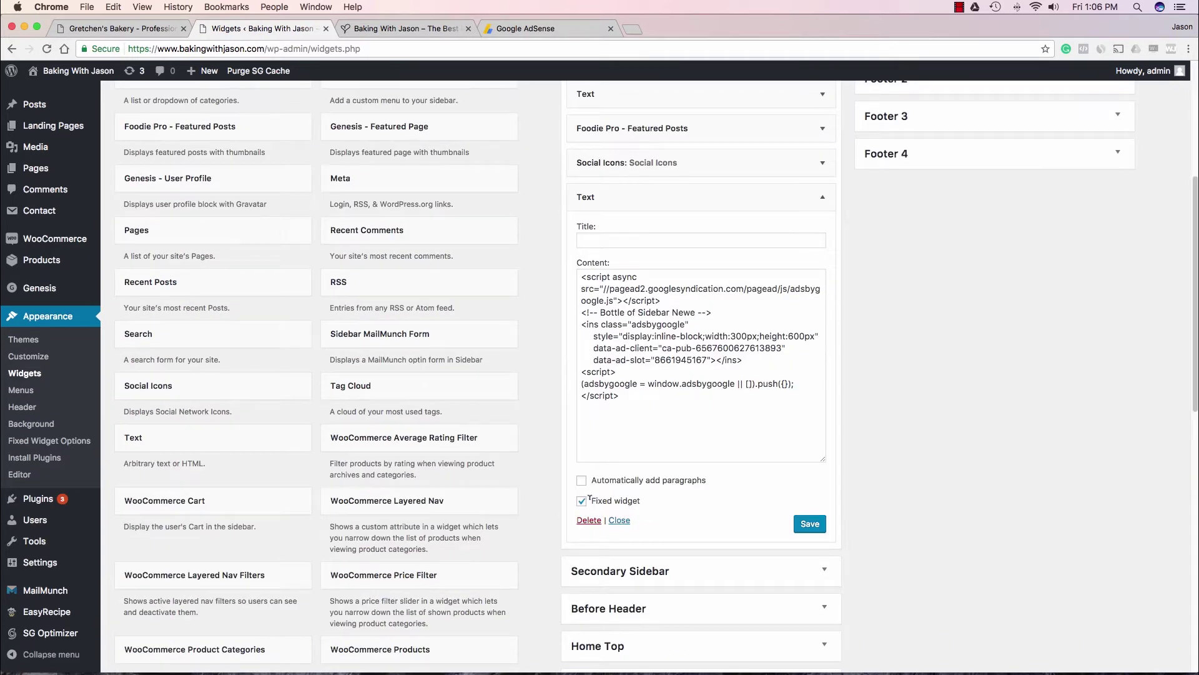
{"action": "left_click", "coordinate": [809, 524]}
Step: Review the blog homepage's sidebar ad areas from the footer up to the header
{"action": "left_click", "coordinate": [394, 28]}
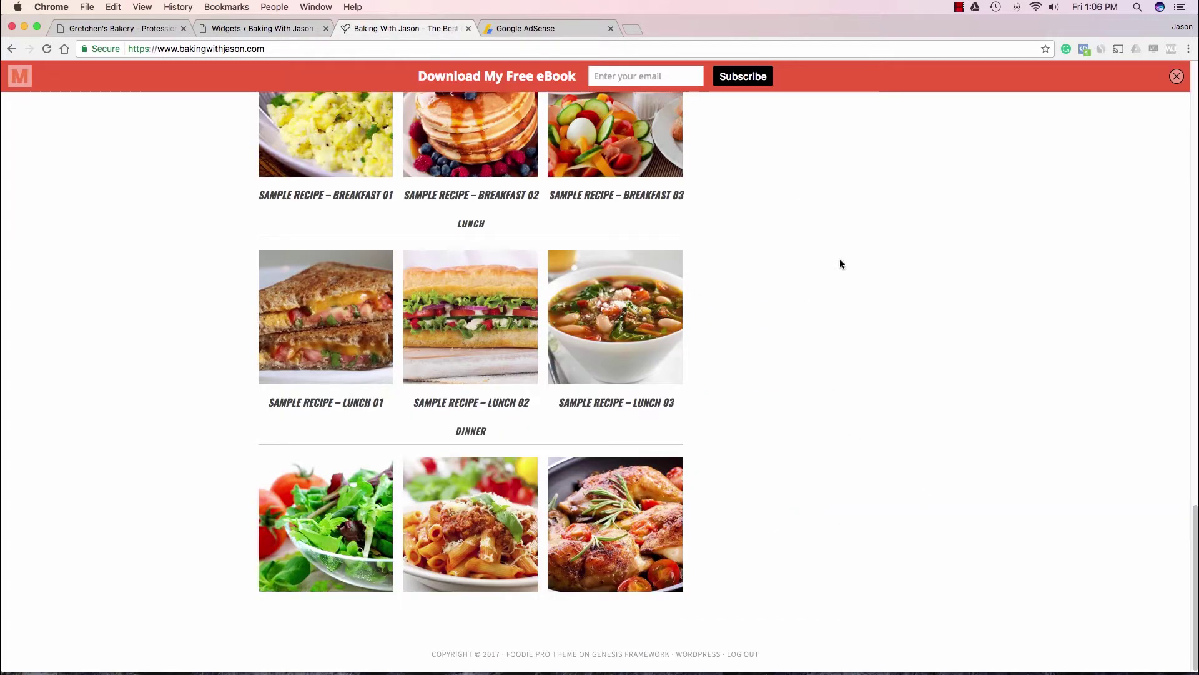
{"action": "scroll", "coordinate": [875, 345], "scroll_direction": "up", "scroll_amount": 10}
{"action": "scroll", "coordinate": [774, 304], "scroll_direction": "down", "scroll_amount": 2}
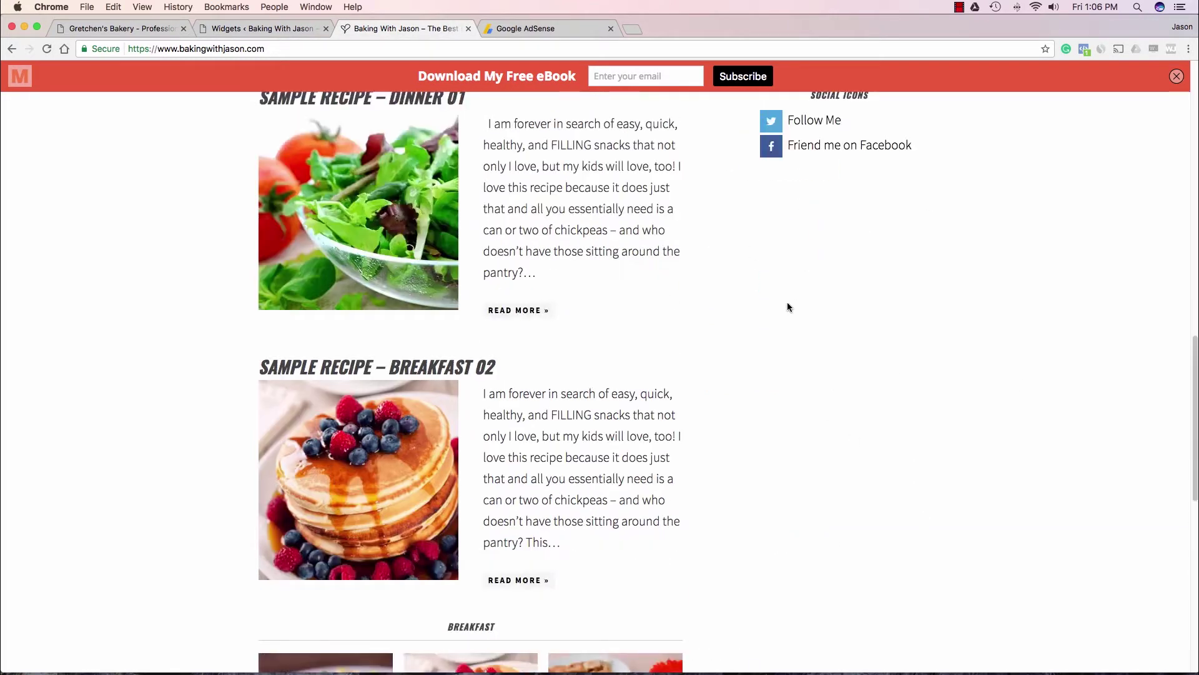
{"action": "scroll", "coordinate": [837, 387], "scroll_direction": "up", "scroll_amount": 3}
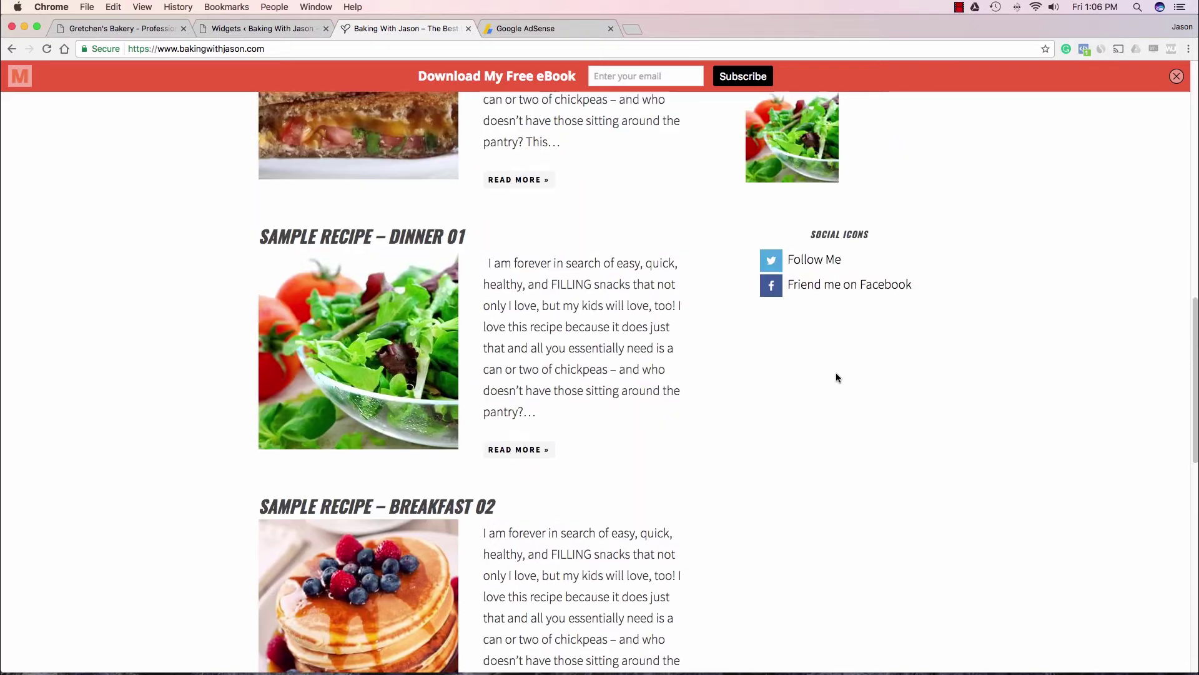
{"action": "scroll", "coordinate": [838, 378], "scroll_direction": "up", "scroll_amount": 5}
{"action": "scroll", "coordinate": [700, 378], "scroll_direction": "up", "scroll_amount": 4}
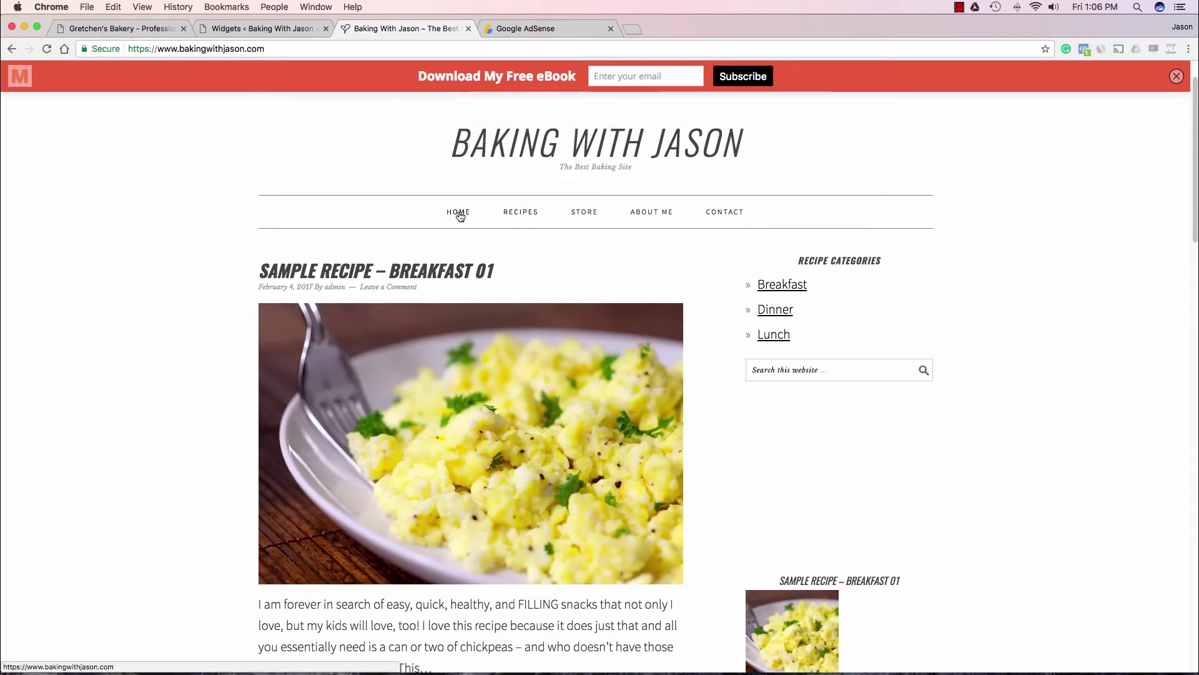
{"action": "scroll", "coordinate": [527, 280], "scroll_direction": "up", "scroll_amount": 1}
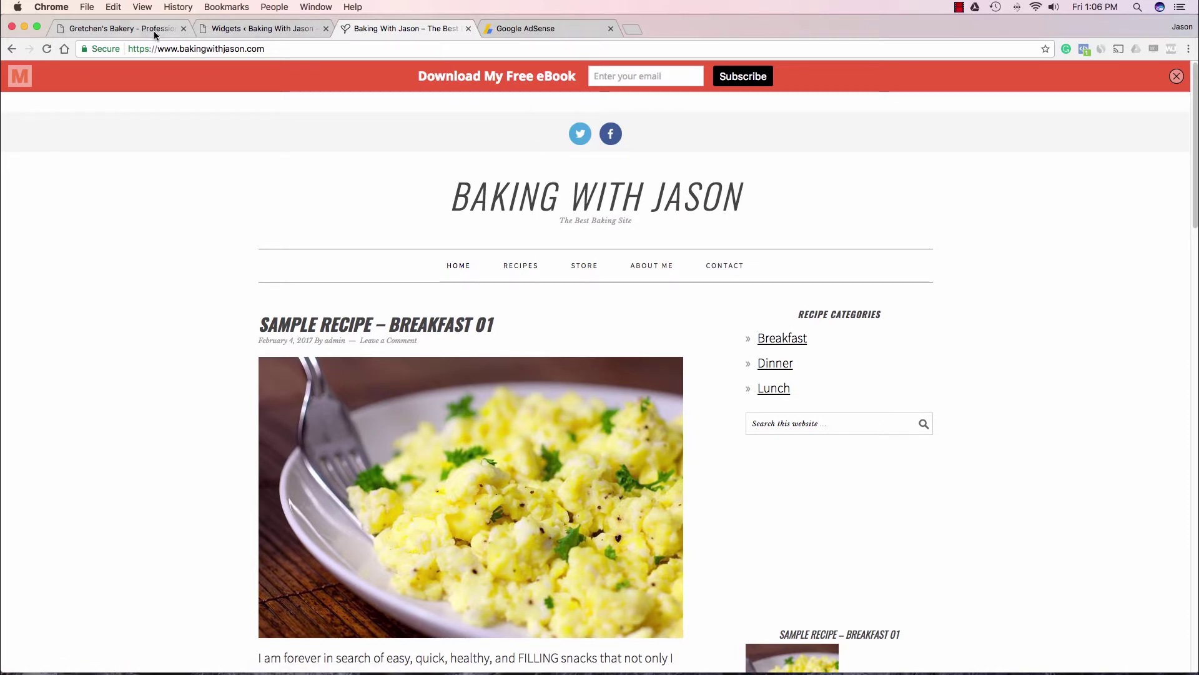
Step: Examine the header and sidebar ad placements on the Gretchen's Bakery homepage as a reference example
{"action": "left_click", "coordinate": [122, 28]}
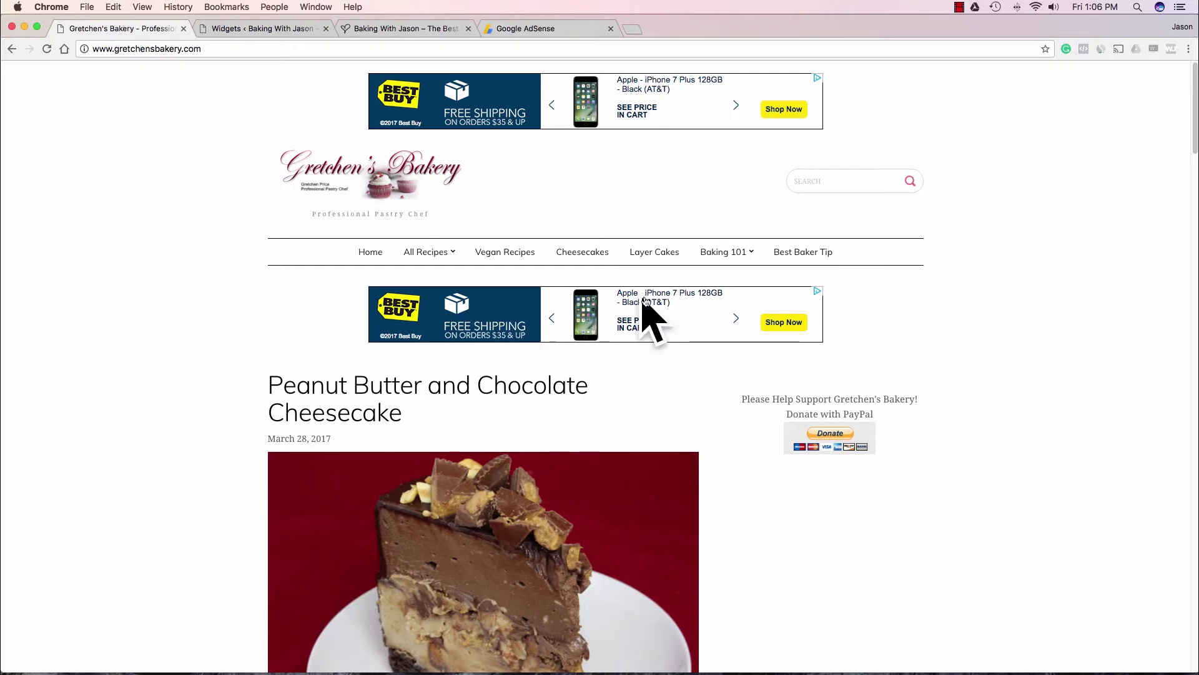
{"action": "scroll", "coordinate": [1011, 406], "scroll_direction": "down", "scroll_amount": 5}
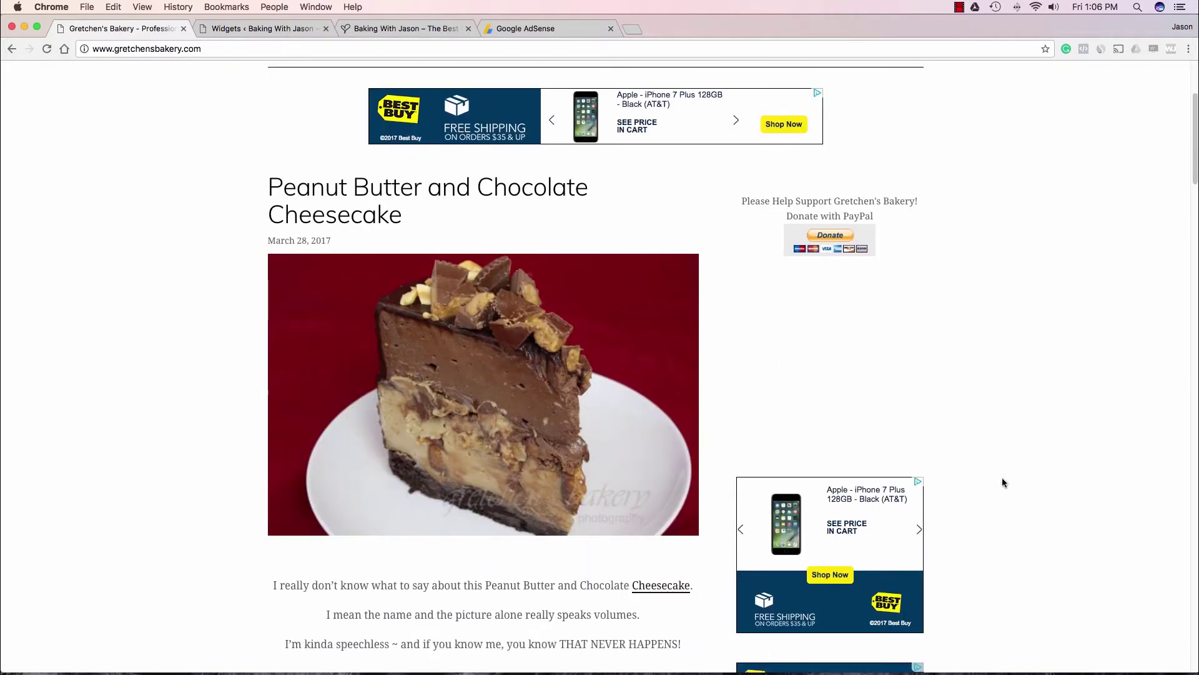
{"action": "scroll", "coordinate": [845, 295], "scroll_direction": "down", "scroll_amount": 8}
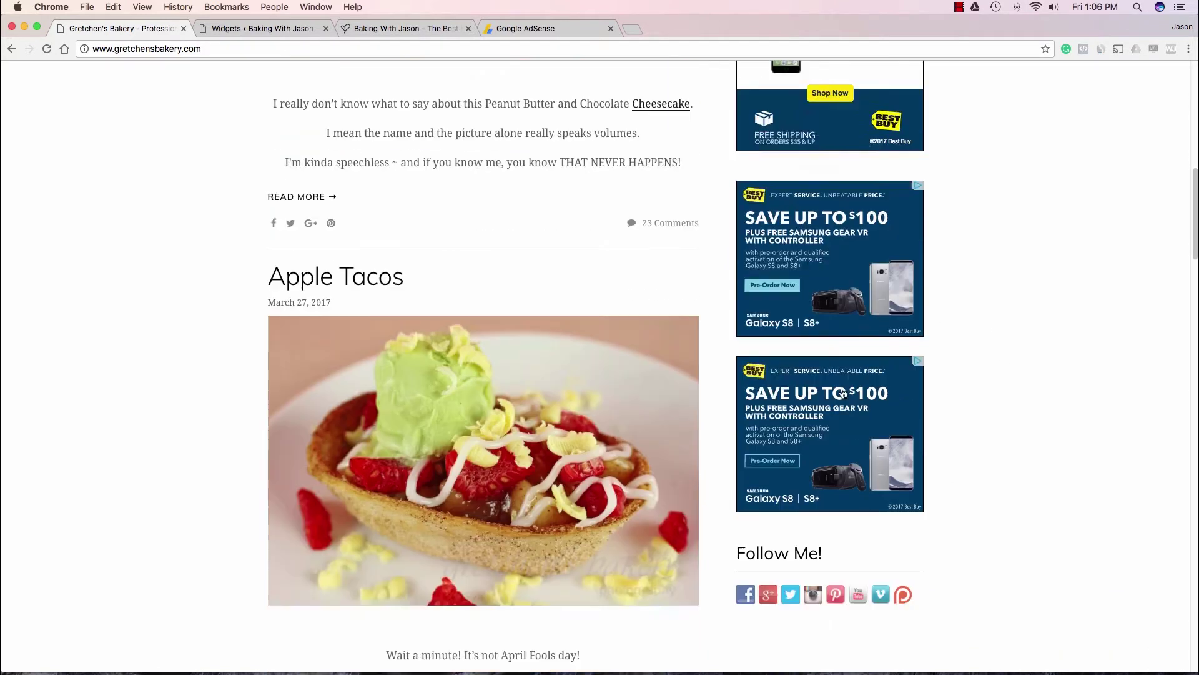
{"action": "scroll", "coordinate": [809, 281], "scroll_direction": "up", "scroll_amount": 10}
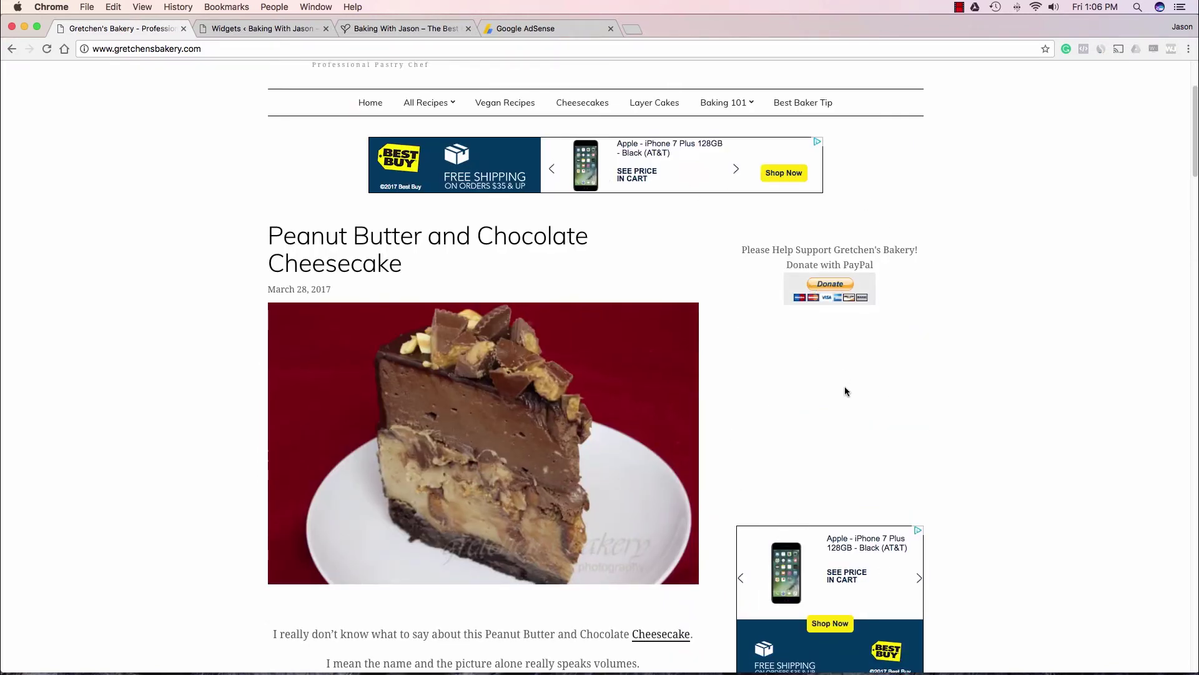
{"action": "scroll", "coordinate": [845, 392], "scroll_direction": "down", "scroll_amount": 1}
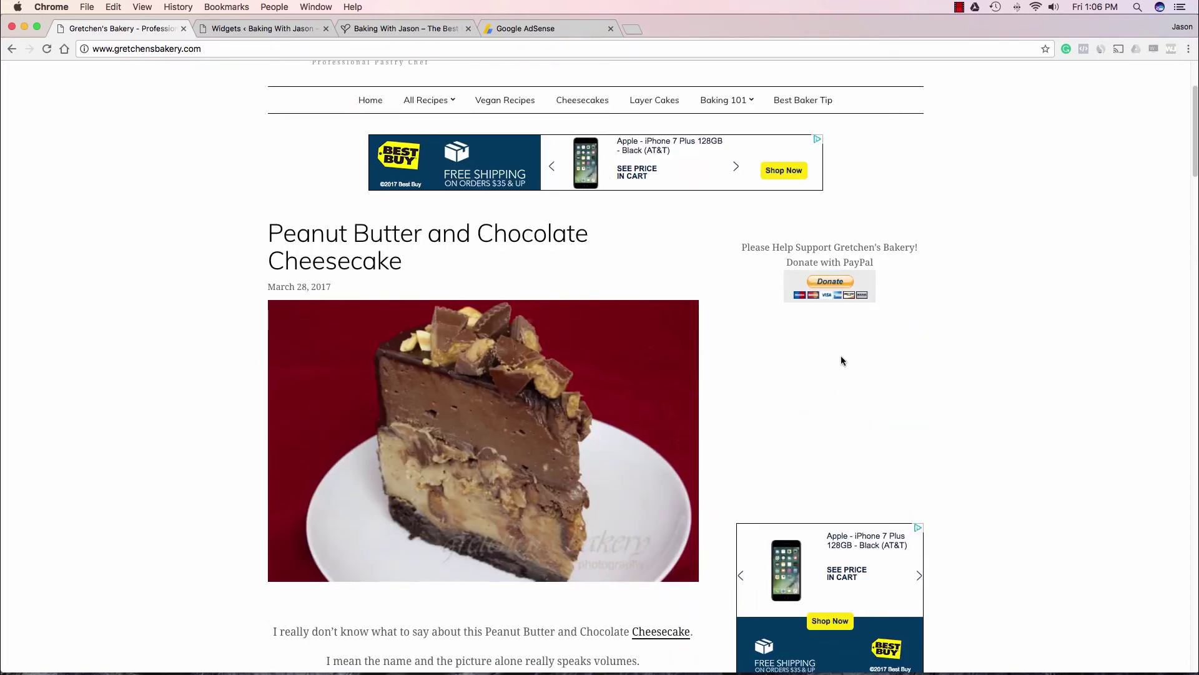
{"action": "scroll", "coordinate": [747, 367], "scroll_direction": "down", "scroll_amount": 3}
{"action": "scroll", "coordinate": [842, 442], "scroll_direction": "down", "scroll_amount": 5}
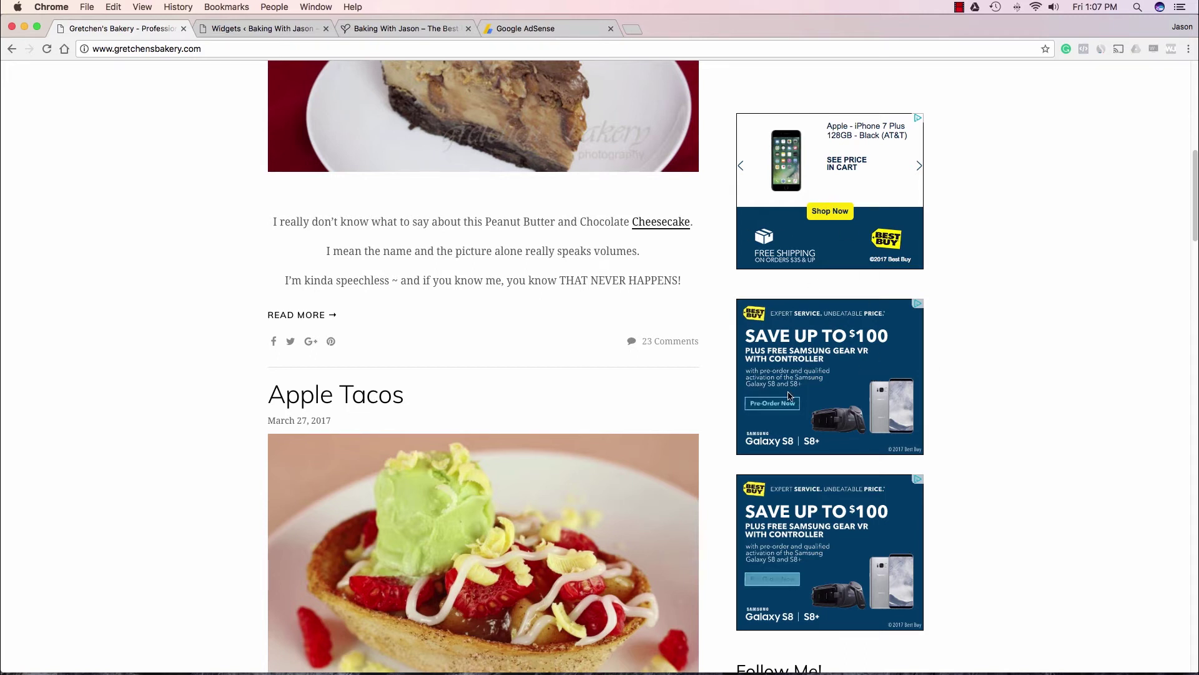
{"action": "scroll", "coordinate": [636, 285], "scroll_direction": "up", "scroll_amount": 15}
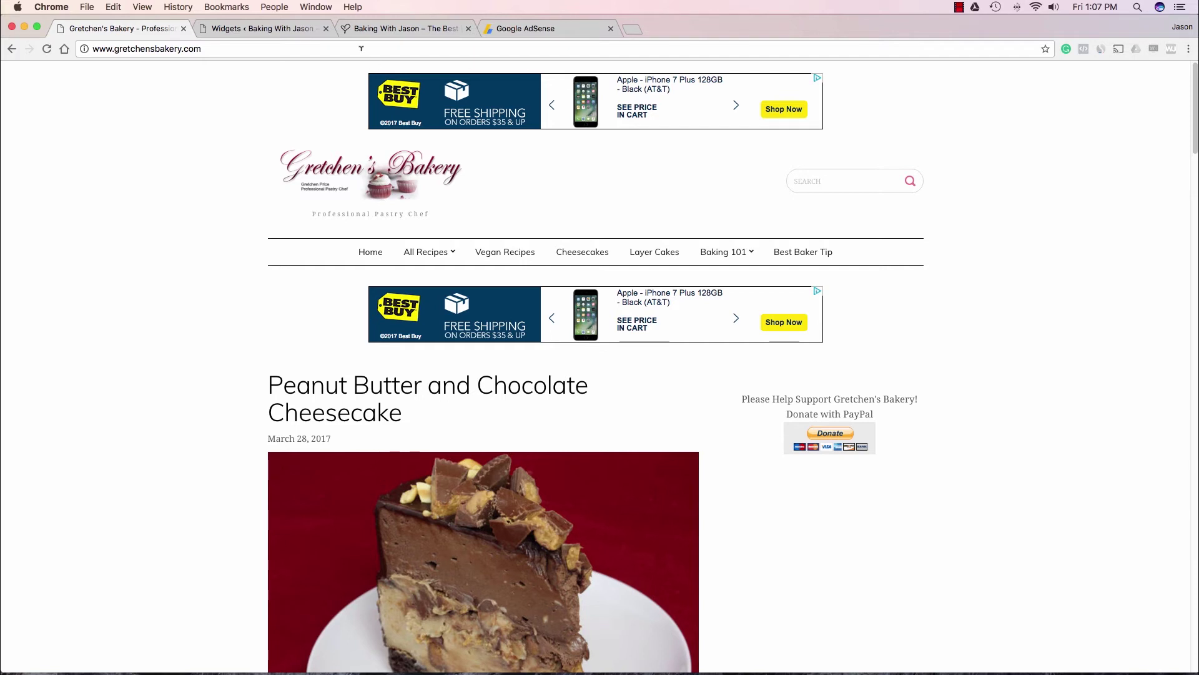
Step: Return to the Baking With Jason homepage and check the sidebar ad space below the search box
{"action": "left_click", "coordinate": [438, 31]}
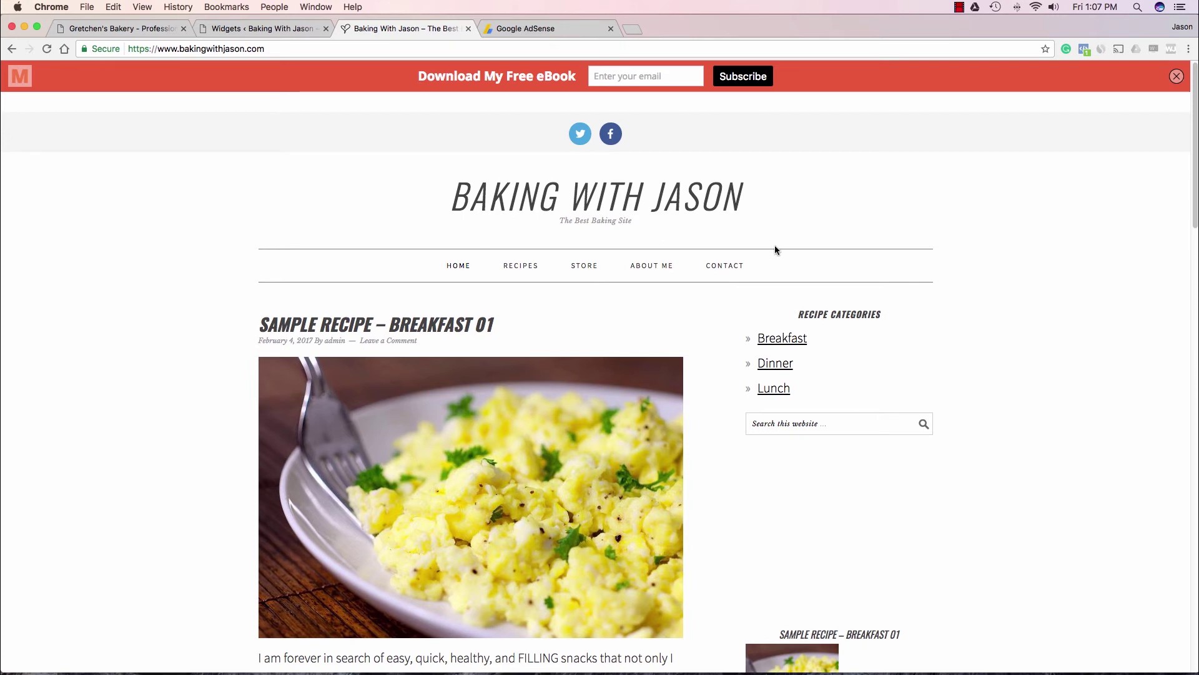
{"action": "scroll", "coordinate": [884, 241], "scroll_direction": "down", "scroll_amount": 5}
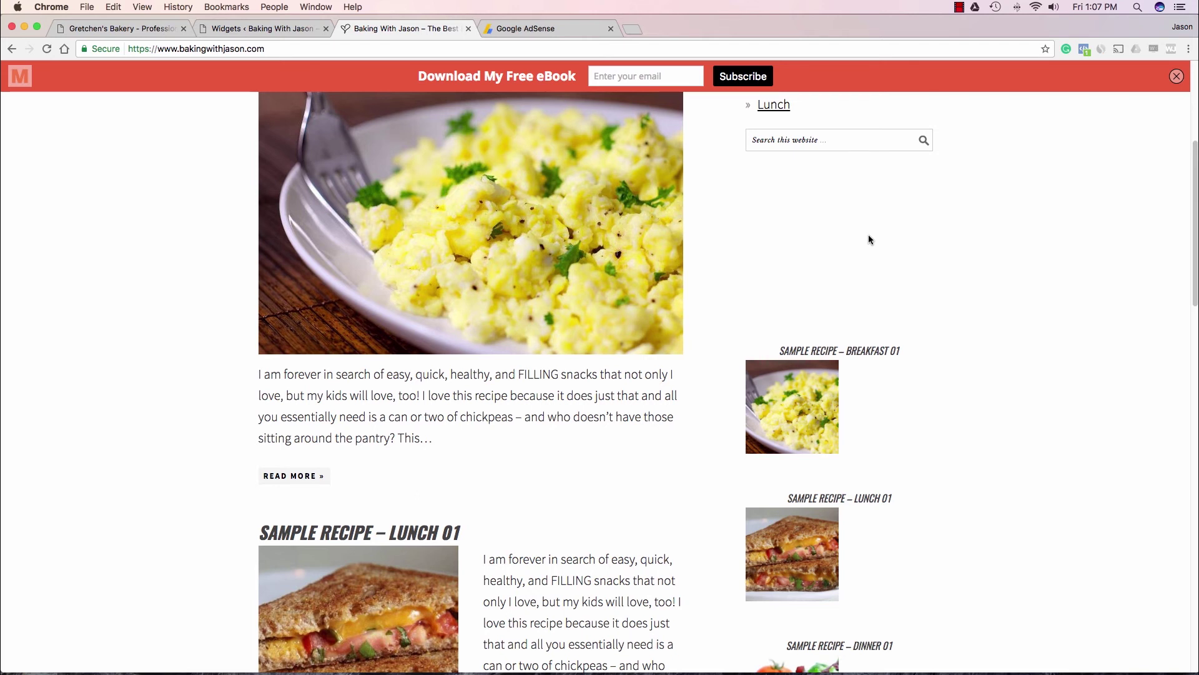
{"action": "scroll", "coordinate": [869, 240], "scroll_direction": "up", "scroll_amount": 5}
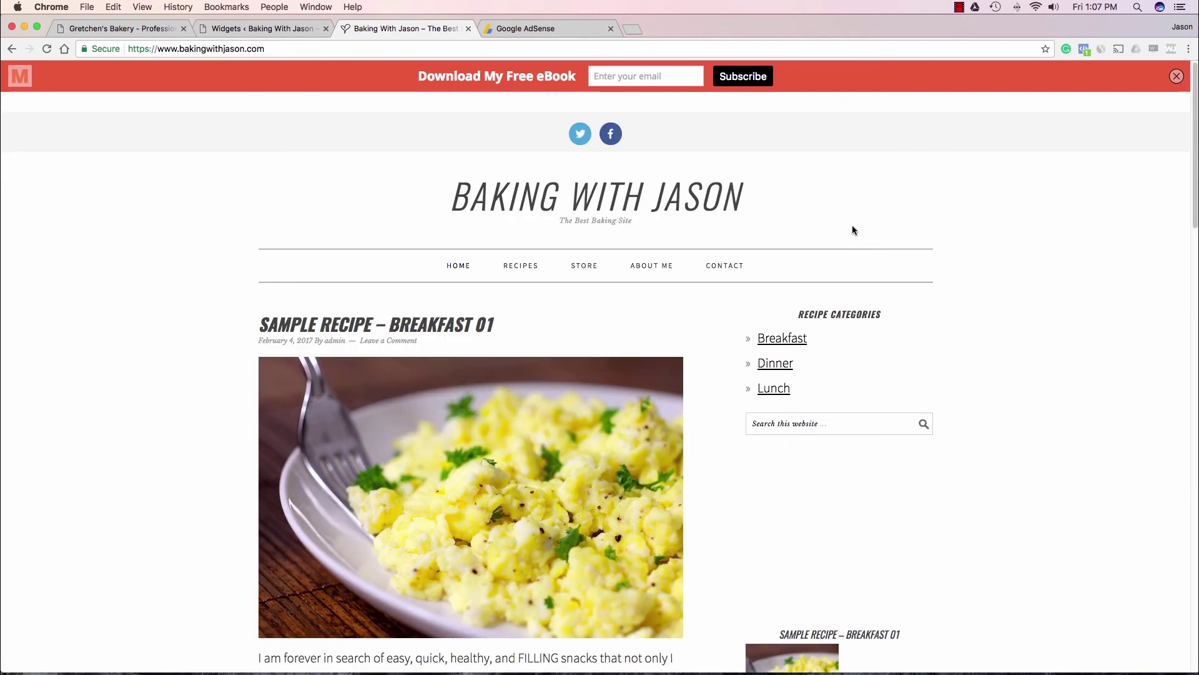